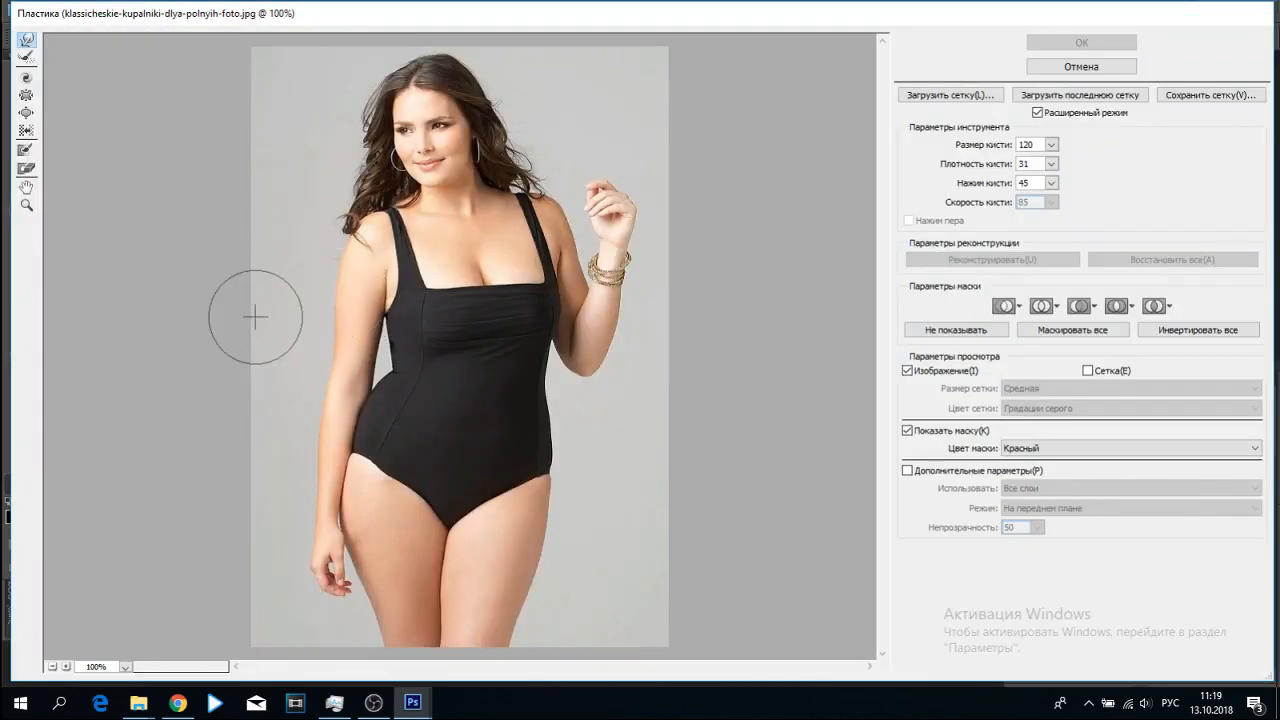
Slim the hips and both outer thighs with Forward Warp, using brush sizes 120 and 50, and apply Liquify
{"action": "mouse_move", "coordinate": [590, 463]}
{"action": "left_mouse_down"}
{"action": "mouse_move", "coordinate": [572, 530]}
{"action": "mouse_move", "coordinate": [592, 536]}
{"action": "mouse_move", "coordinate": [541, 586]}
{"action": "mouse_move", "coordinate": [542, 622]}
{"action": "mouse_move", "coordinate": [560, 494]}
{"action": "mouse_move", "coordinate": [591, 500]}
{"action": "mouse_move", "coordinate": [560, 469]}
{"action": "left_mouse_up"}
{"action": "mouse_move", "coordinate": [579, 427]}
{"action": "left_mouse_down"}
{"action": "mouse_move", "coordinate": [553, 396]}
{"action": "mouse_move", "coordinate": [553, 517]}
{"action": "mouse_move", "coordinate": [527, 628]}
{"action": "left_mouse_up"}
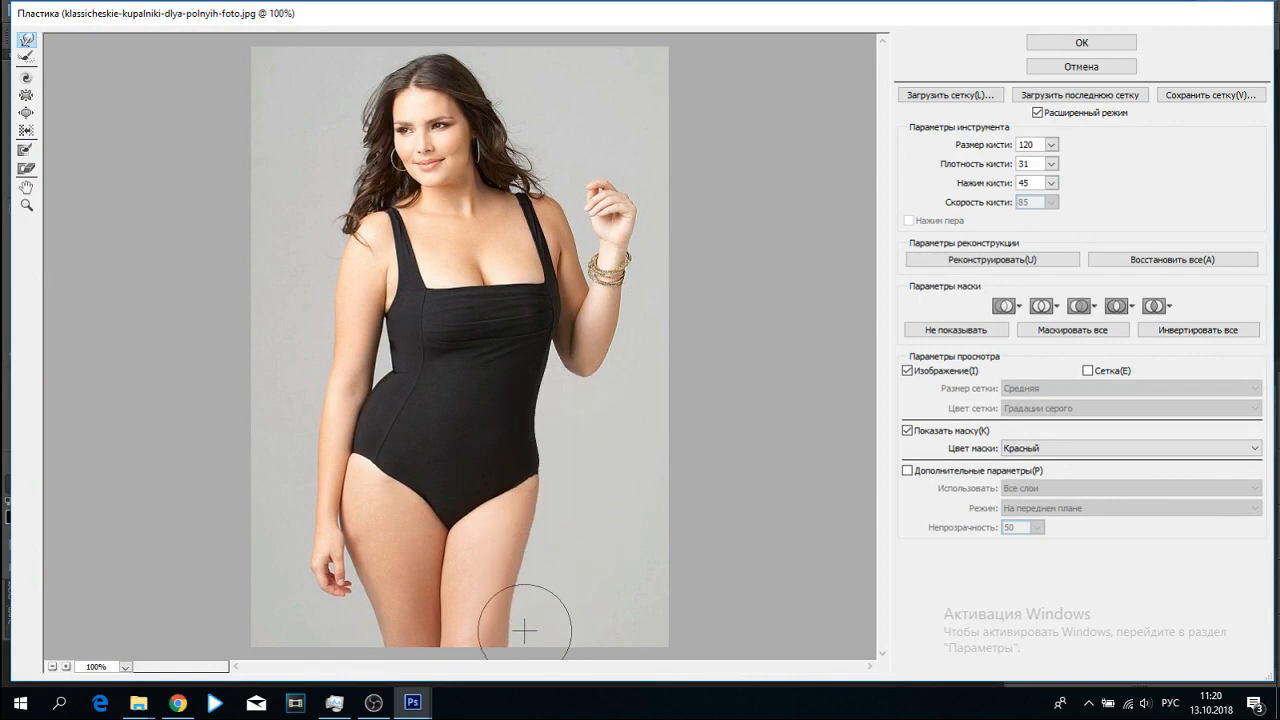
{"action": "key", "text": "z"}
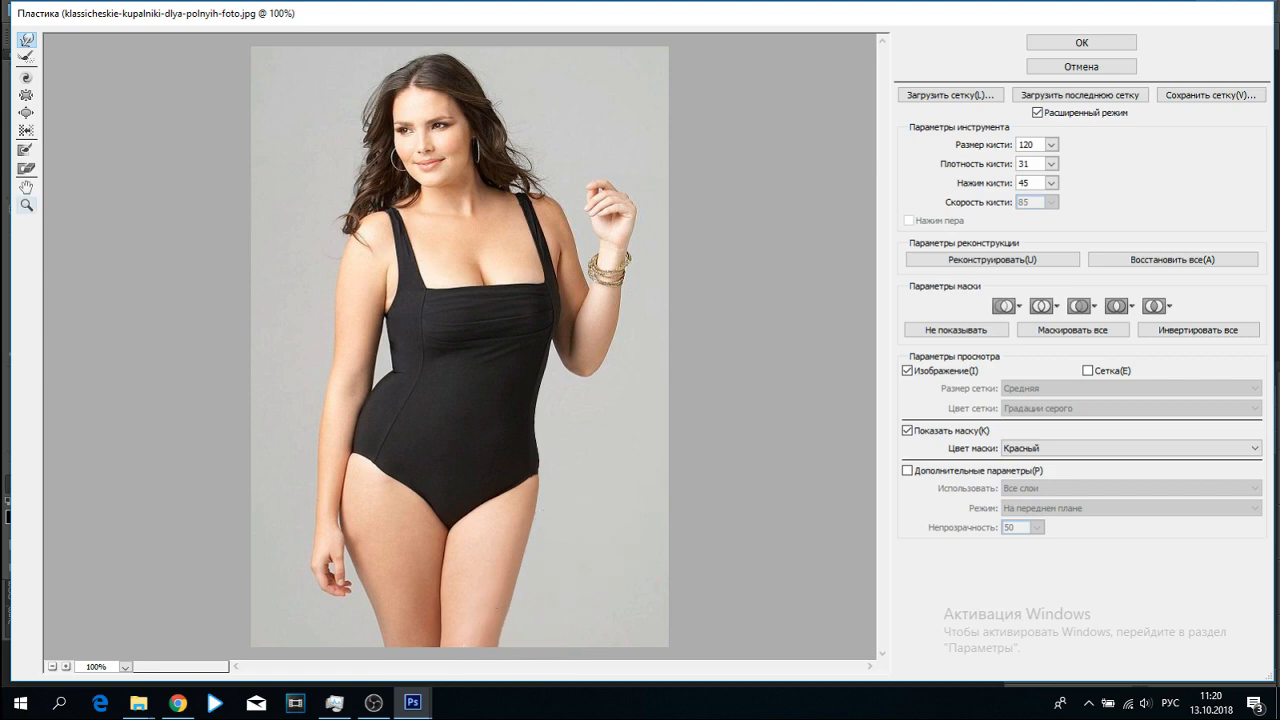
{"action": "left_click", "coordinate": [455, 638]}
{"action": "key", "text": "w"}
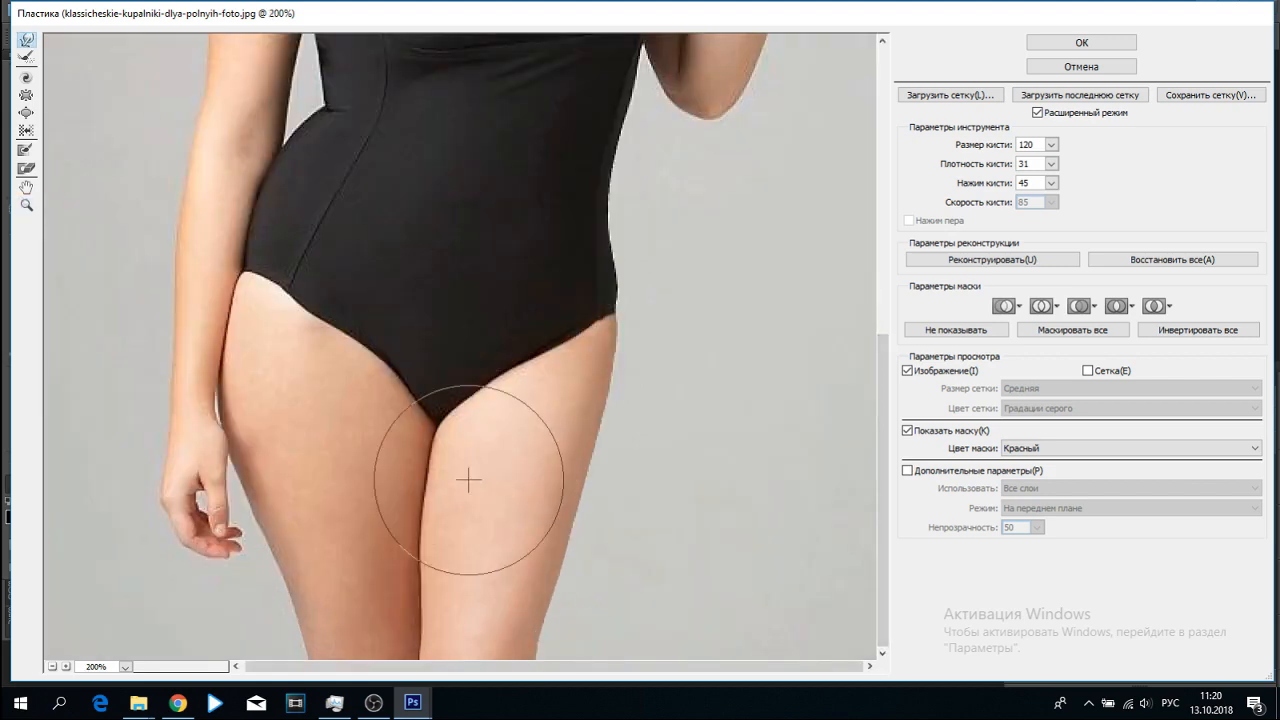
{"action": "left_click", "coordinate": [1051, 145]}
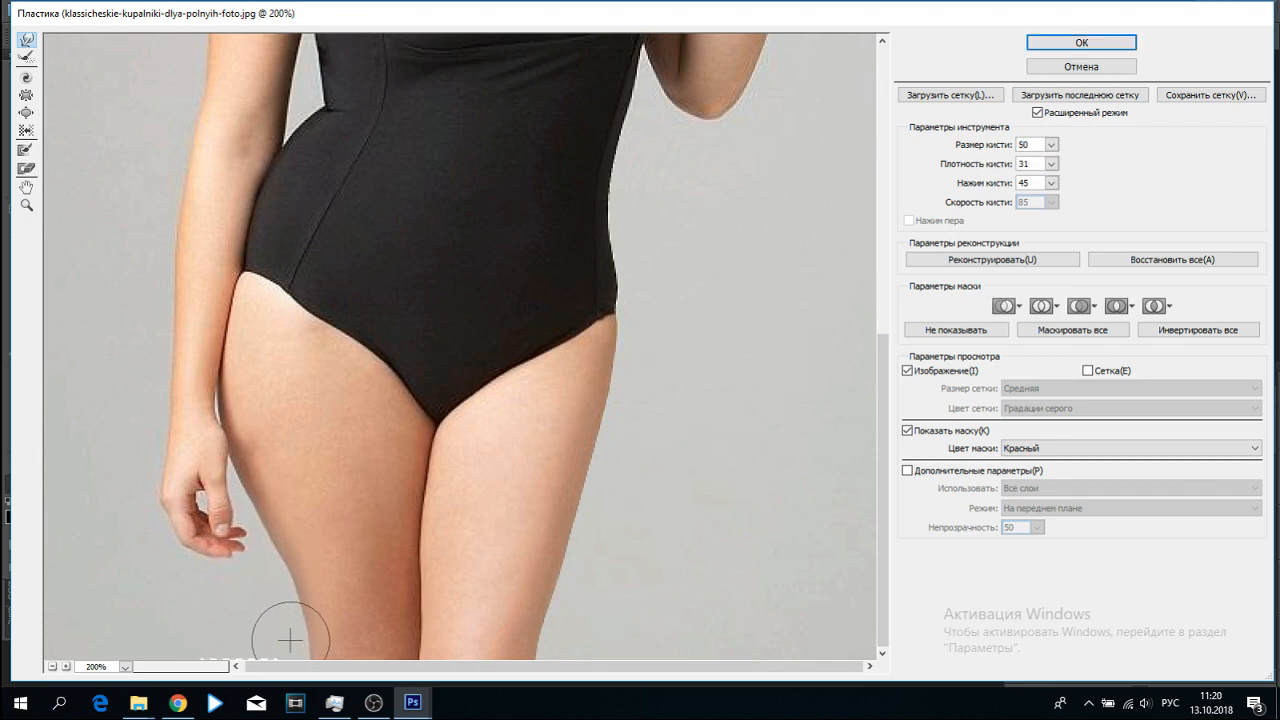
{"action": "key", "text": "Return"}
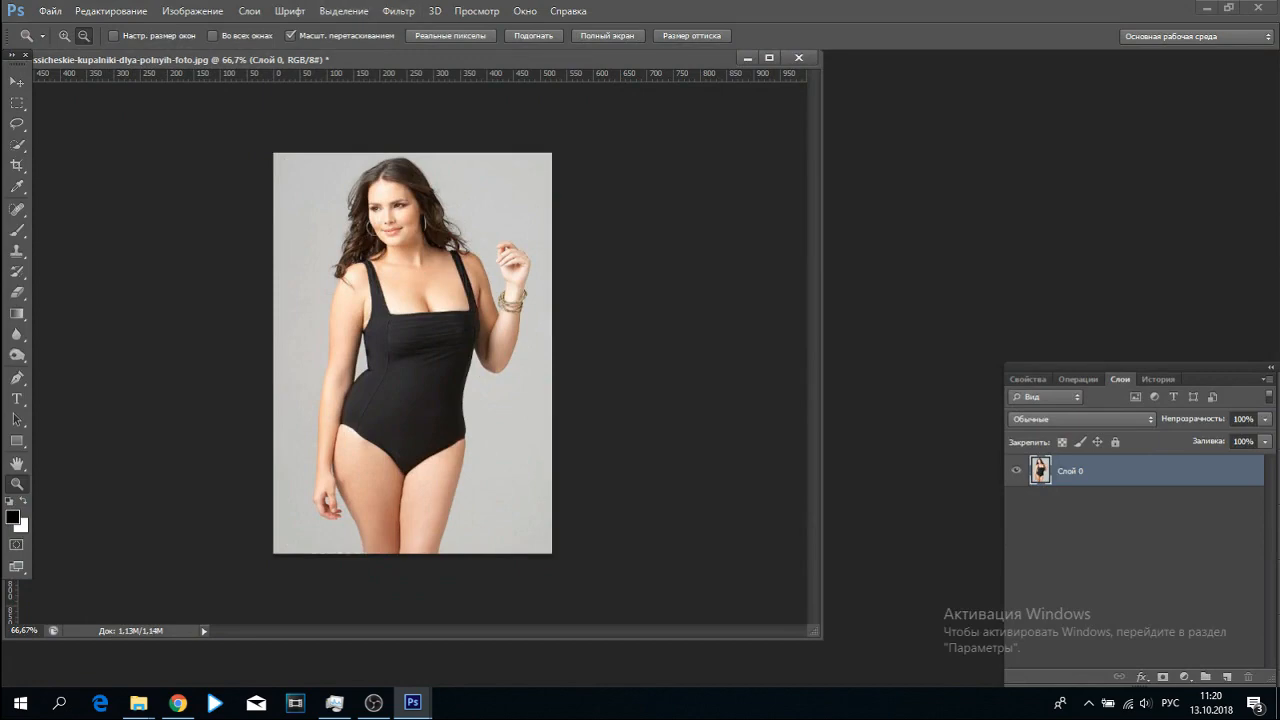
Reopen Liquify and push the waist on the raised-arm side inward with Forward Warp at brush size 80
{"action": "left_click", "coordinate": [398, 10]}
{"action": "left_click", "coordinate": [450, 118]}
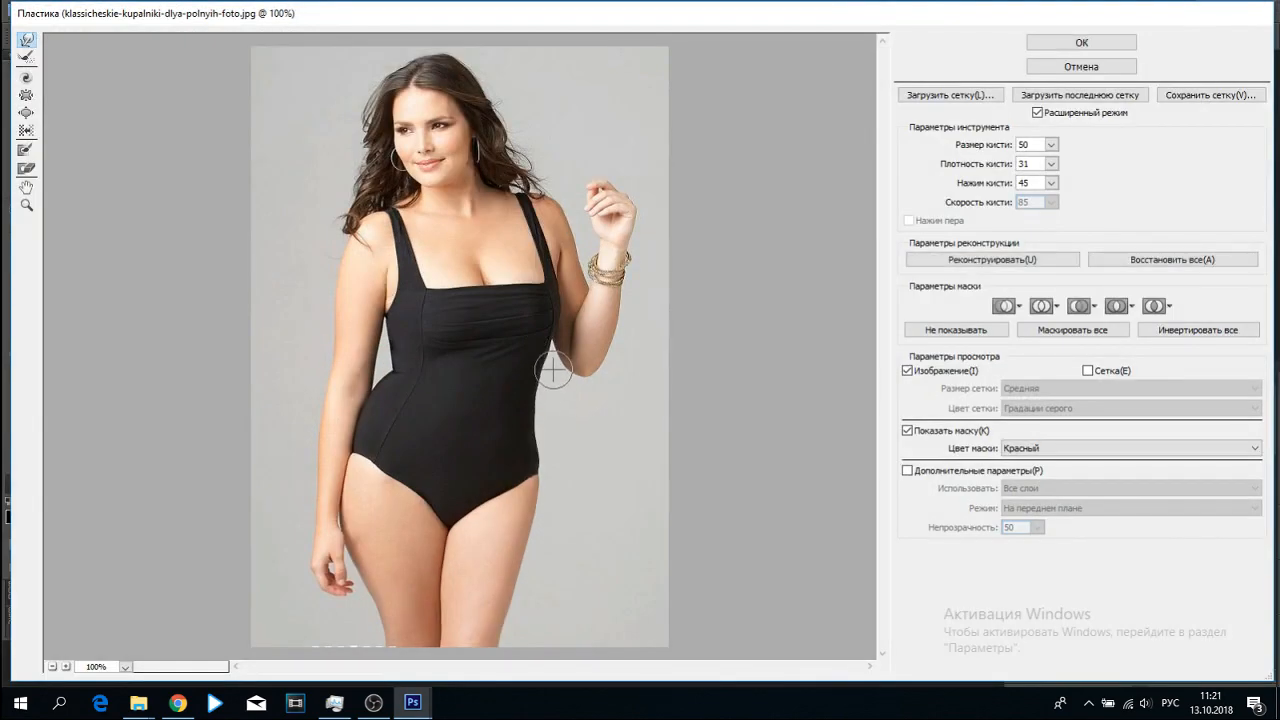
{"action": "double_click", "coordinate": [500, 412]}
{"action": "left_click", "coordinate": [27, 39]}
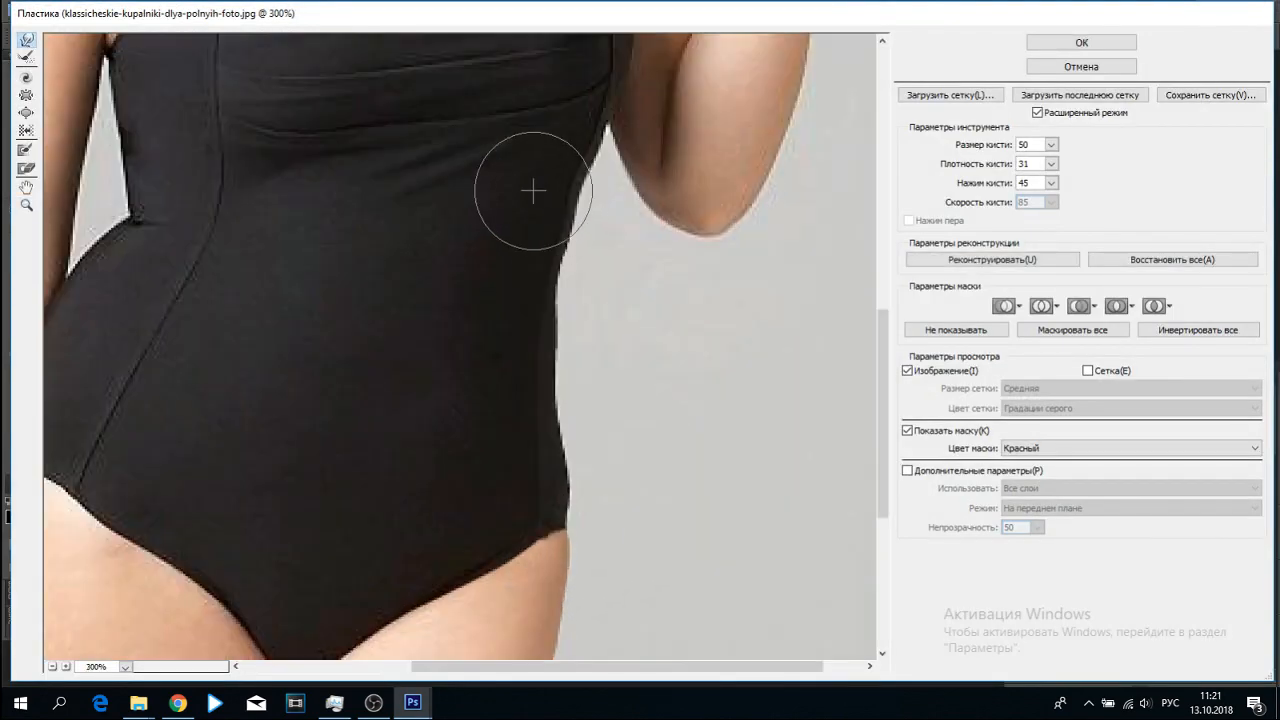
{"action": "left_click_drag", "start_coordinate": [1051, 145], "coordinate": [1058, 147]}
{"action": "left_click_drag", "start_coordinate": [614, 211], "coordinate": [584, 172]}
{"action": "mouse_move", "coordinate": [601, 292]}
{"action": "left_mouse_down"}
{"action": "mouse_move", "coordinate": [596, 349]}
{"action": "mouse_move", "coordinate": [575, 344]}
{"action": "mouse_move", "coordinate": [576, 257]}
{"action": "mouse_move", "coordinate": [613, 309]}
{"action": "mouse_move", "coordinate": [575, 349]}
{"action": "left_mouse_up"}
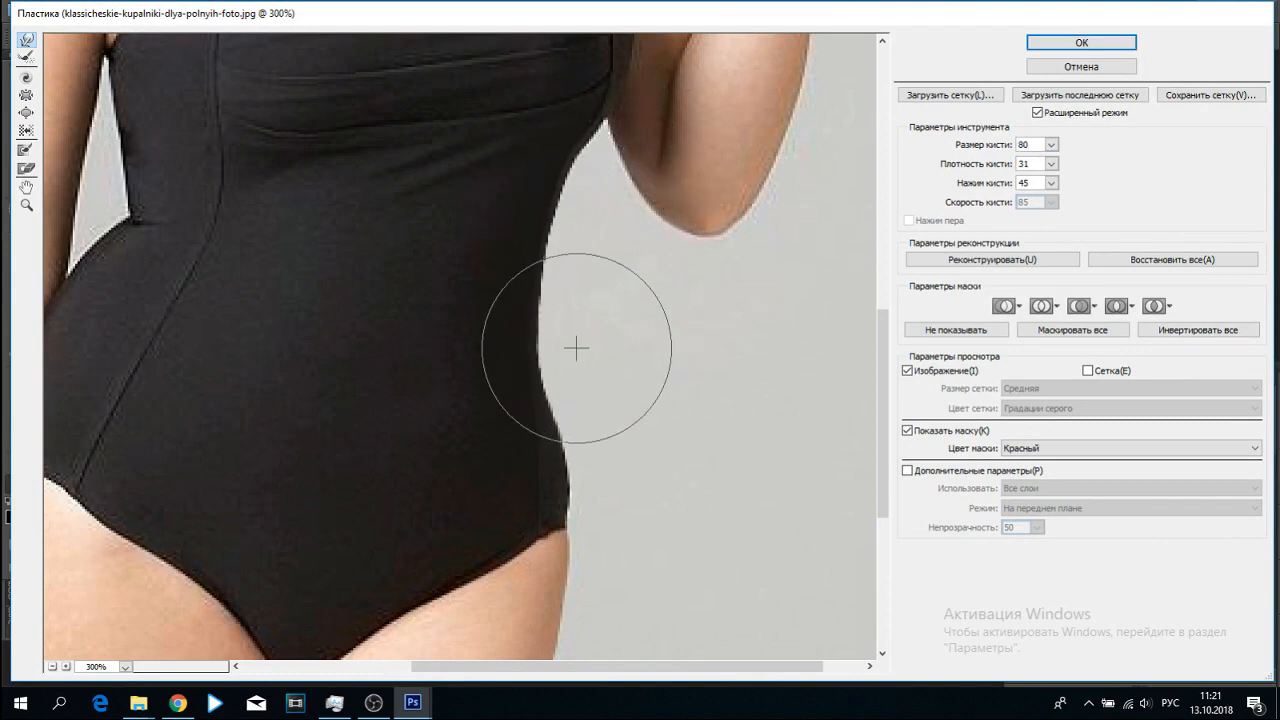
Slim the forearm and elbow of the raised arm with Forward Warp at brush size 80
{"action": "scroll", "coordinate": [725, 617], "scroll_direction": "up", "scroll_amount": 3}
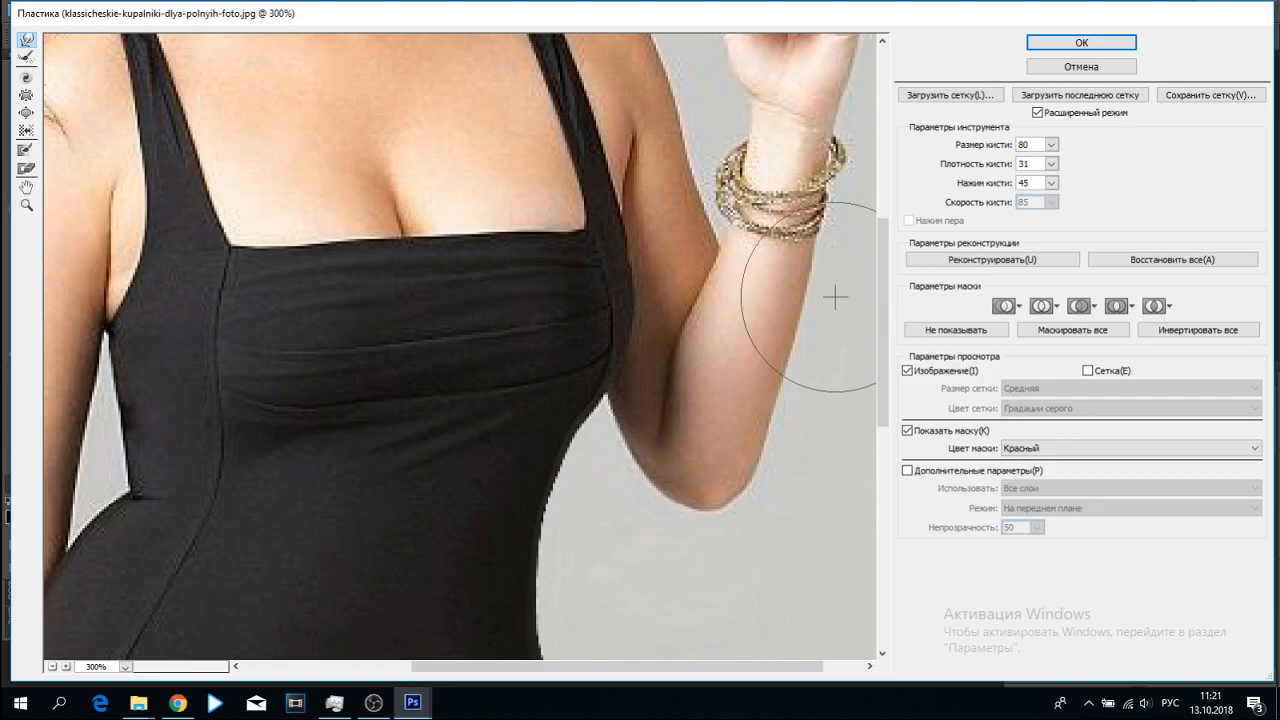
{"action": "mouse_move", "coordinate": [803, 455]}
{"action": "left_mouse_down"}
{"action": "mouse_move", "coordinate": [776, 514]}
{"action": "mouse_move", "coordinate": [718, 555]}
{"action": "mouse_move", "coordinate": [786, 462]}
{"action": "mouse_move", "coordinate": [763, 530]}
{"action": "mouse_move", "coordinate": [693, 559]}
{"action": "left_mouse_up"}
{"action": "scroll", "coordinate": [453, 346], "scroll_direction": "up", "scroll_amount": 3}
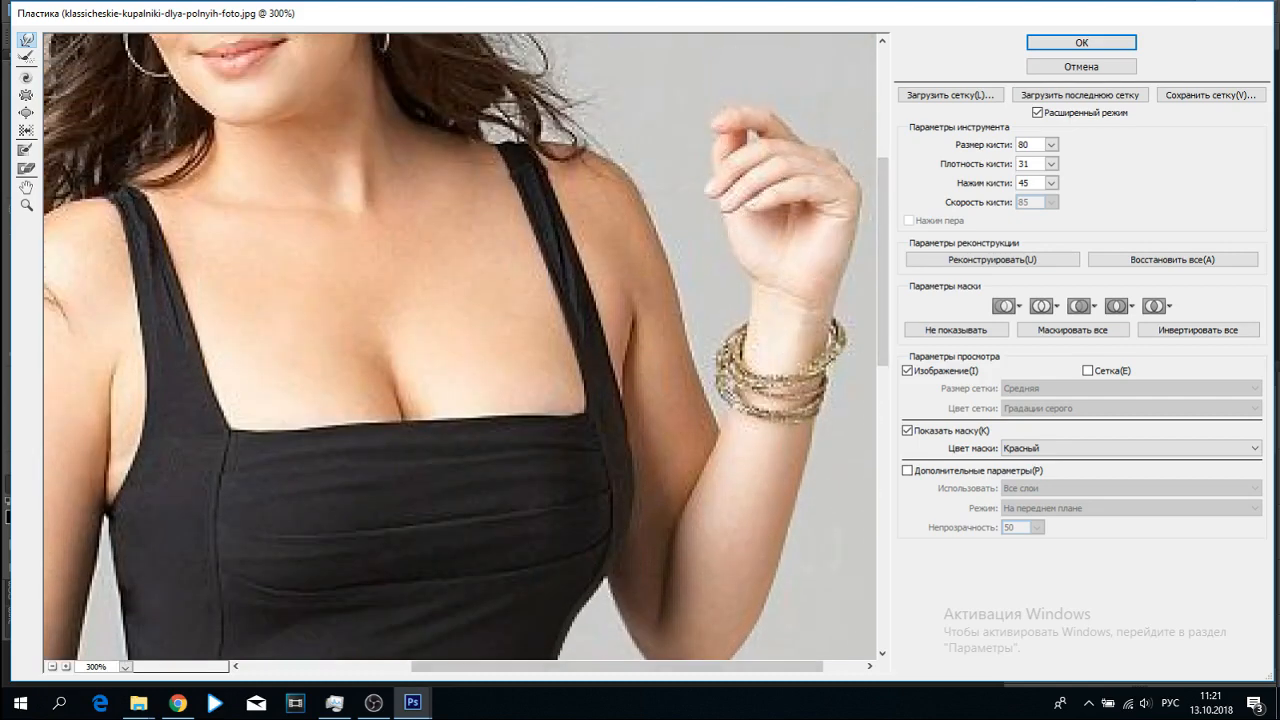
{"action": "scroll", "coordinate": [536, 612], "scroll_direction": "right", "scroll_amount": 1}
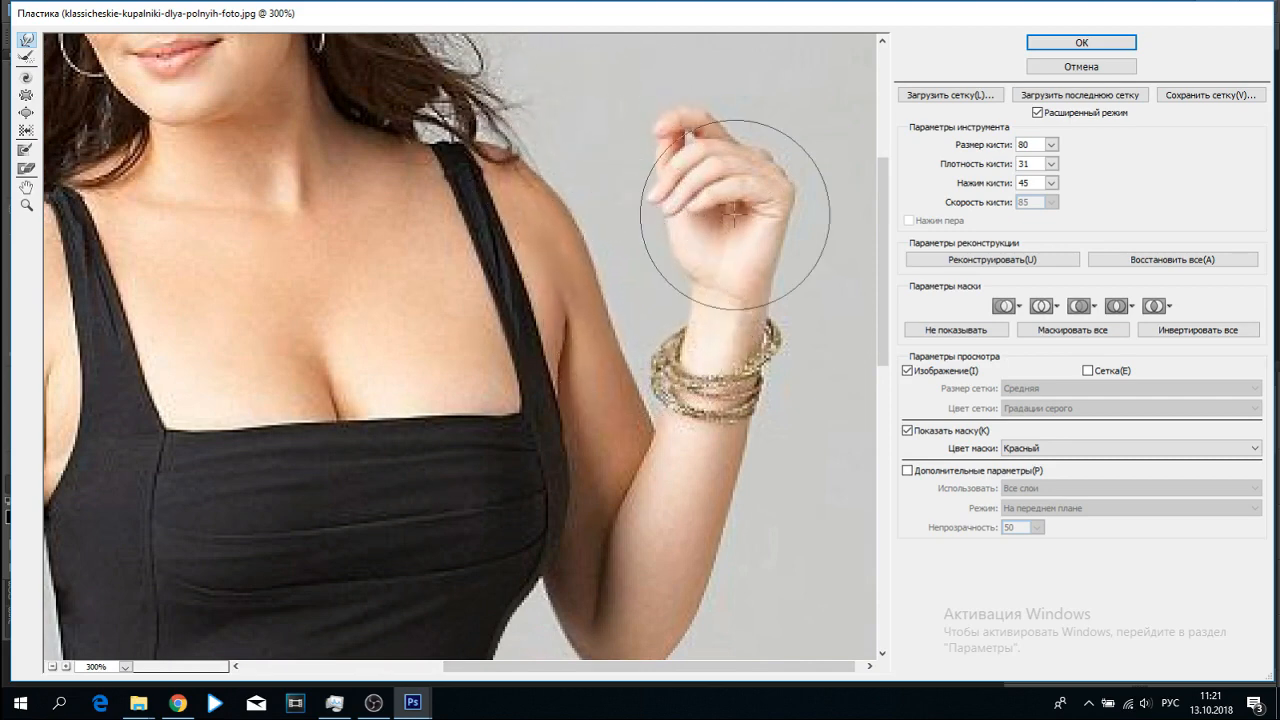
Refine the raised arm's elbow and upper-arm contour near the bracelets with Forward Warp at brush sizes 40 and 20
{"action": "scroll", "coordinate": [423, 343], "scroll_direction": "down", "scroll_amount": 1}
{"action": "key", "text": "bracketleft"}
{"action": "key", "text": "bracketleft"}
{"action": "key", "text": "bracketleft"}
{"action": "key", "text": "bracketleft"}
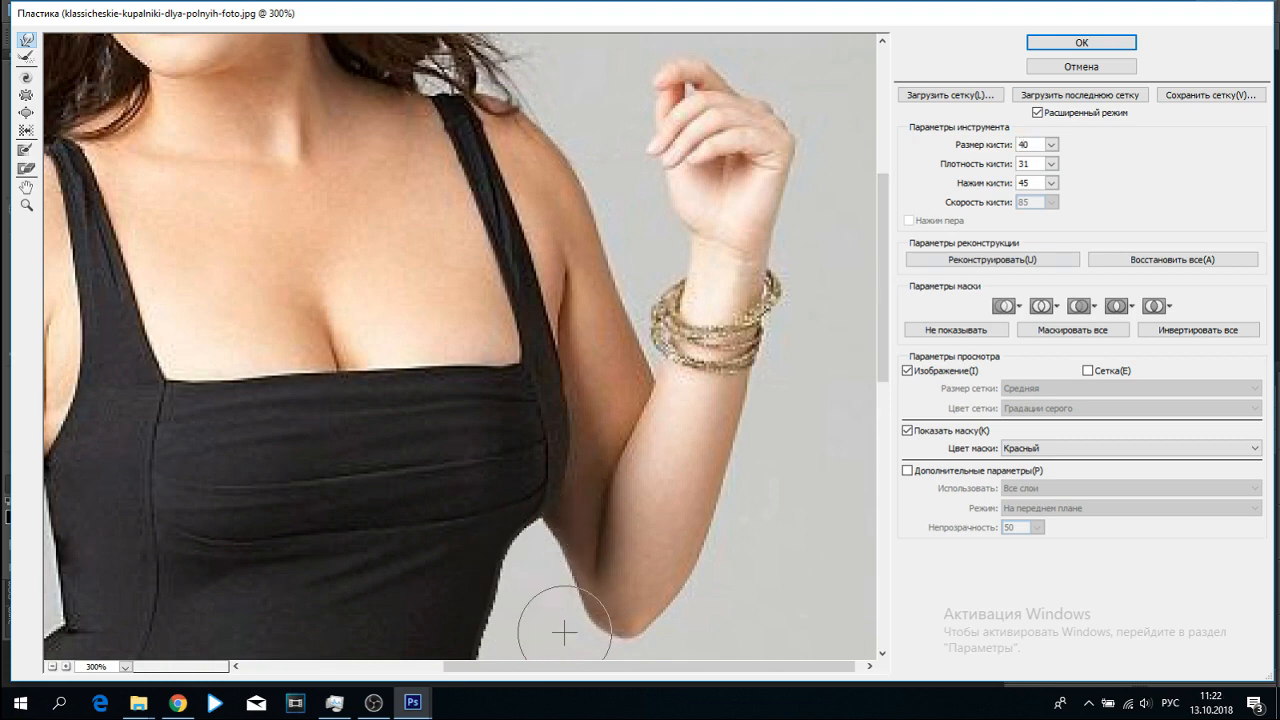
{"action": "scroll", "coordinate": [560, 630], "scroll_direction": "down", "scroll_amount": 4}
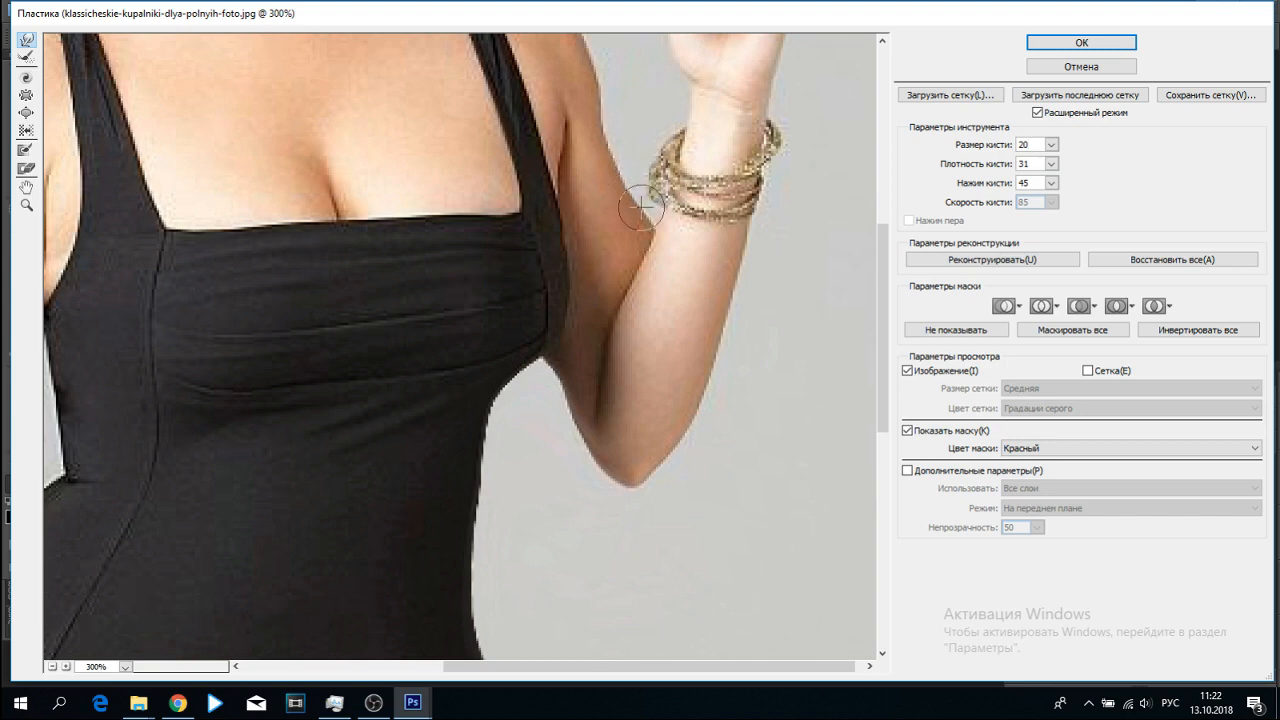
{"action": "scroll", "coordinate": [624, 212], "scroll_direction": "up", "scroll_amount": 3}
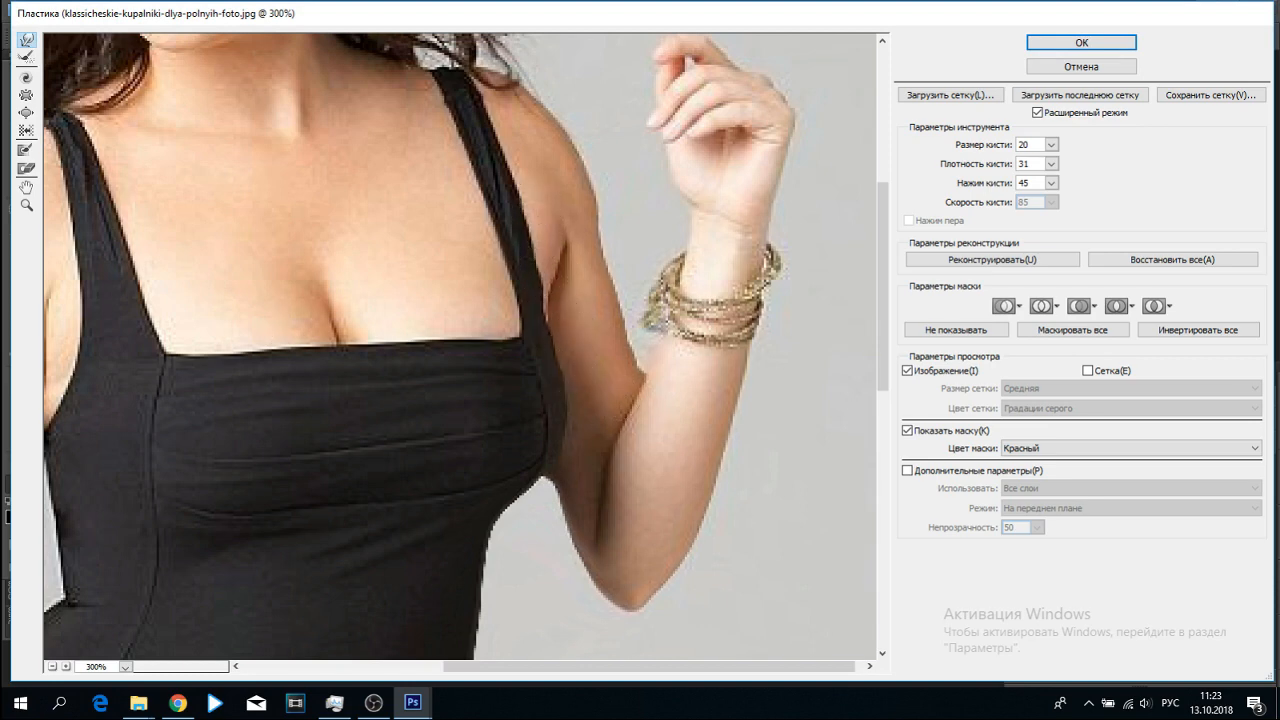
Reshape the armpit crease and the side of the bust with Forward Warp at brush size 30, and apply Liquify
{"action": "left_click_drag", "start_coordinate": [565, 292], "coordinate": [537, 188]}
{"action": "left_click_drag", "start_coordinate": [562, 274], "coordinate": [548, 257]}
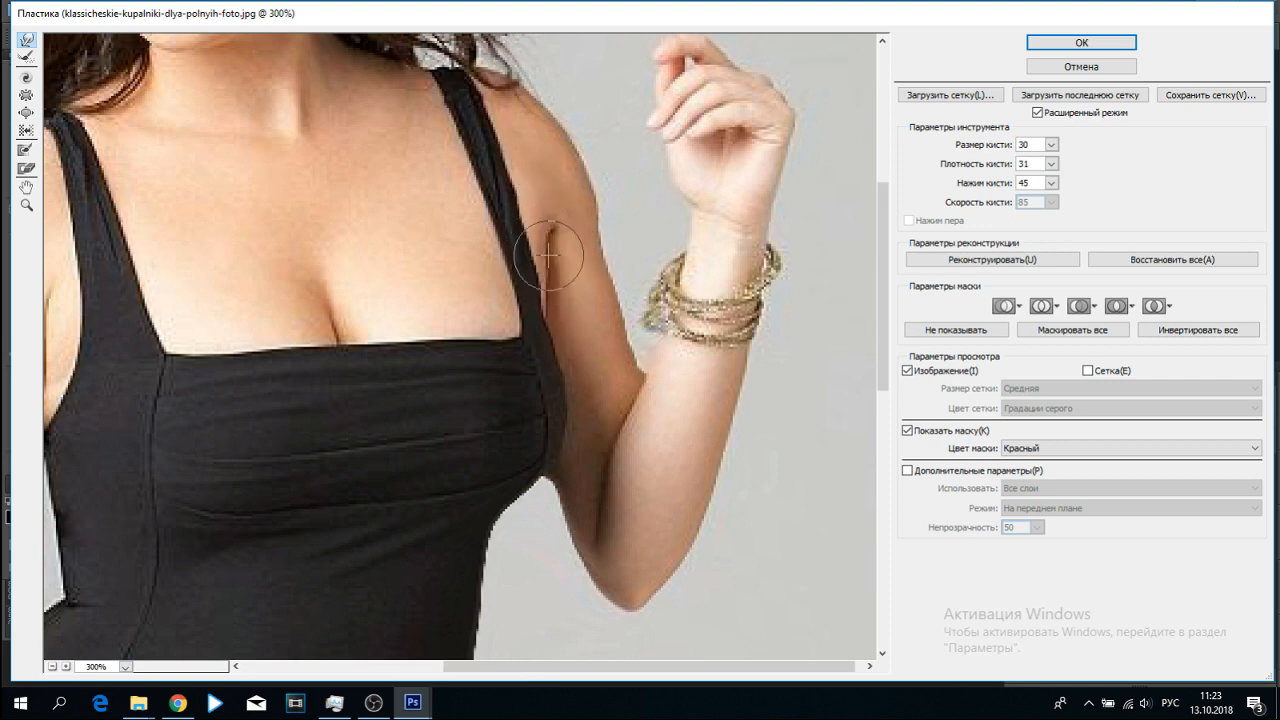
{"action": "left_click_drag", "start_coordinate": [550, 472], "coordinate": [560, 416]}
{"action": "left_click", "coordinate": [1081, 43]}
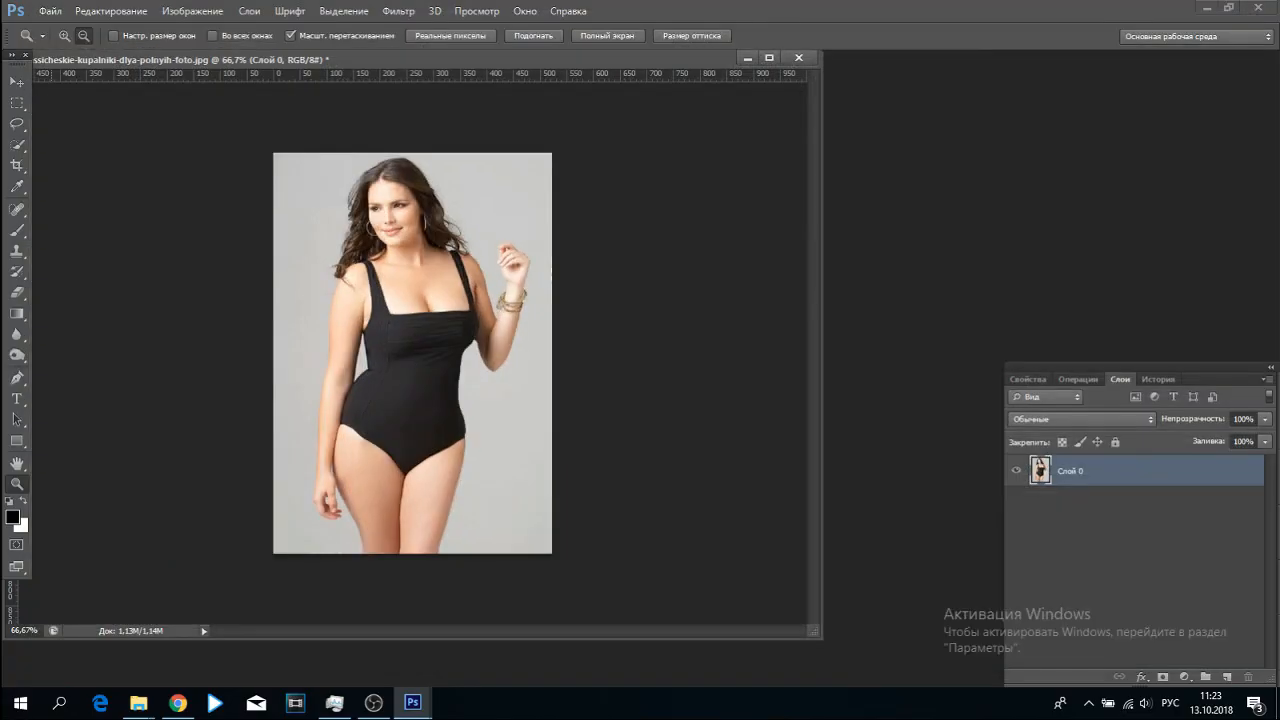
Try to erase the stray pixels in the background gap between the bust and the raised arm
{"action": "left_click", "coordinate": [556, 300]}
{"action": "left_click", "coordinate": [558, 325]}
{"action": "left_click", "coordinate": [560, 350]}
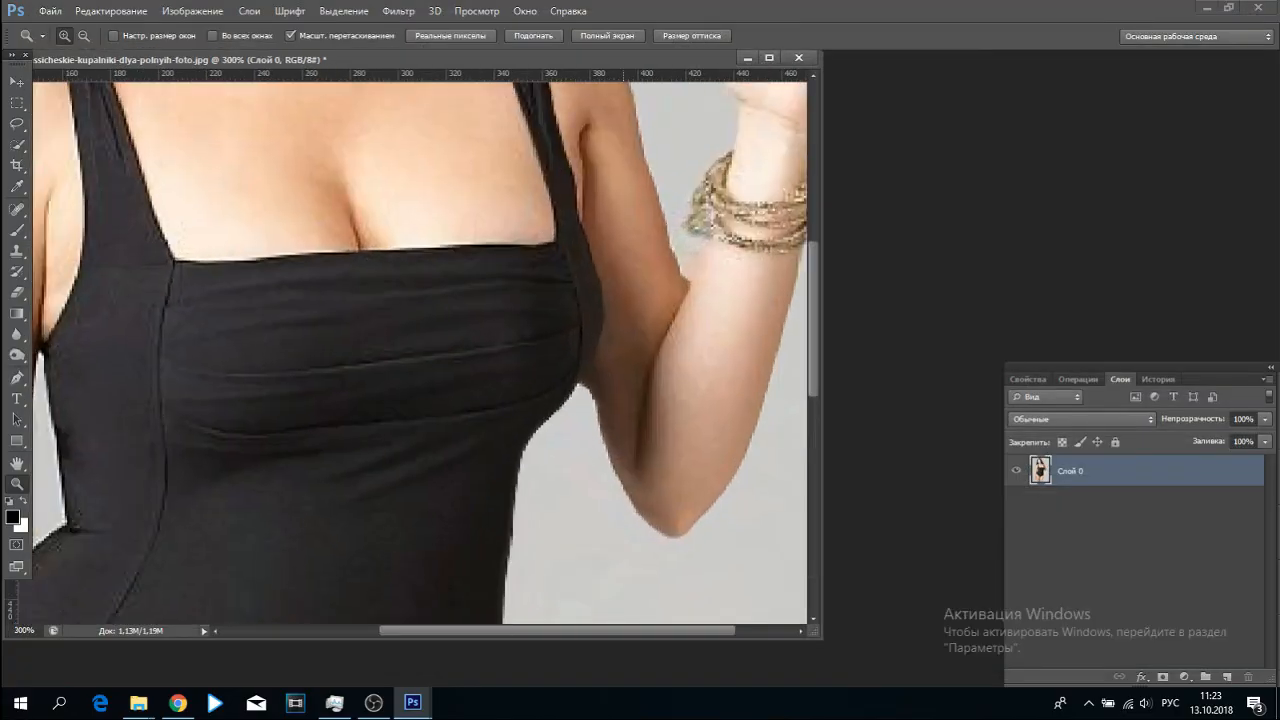
{"action": "left_click", "coordinate": [564, 410]}
{"action": "left_click", "coordinate": [17, 292]}
{"action": "left_click", "coordinate": [80, 36]}
{"action": "left_click", "coordinate": [558, 436]}
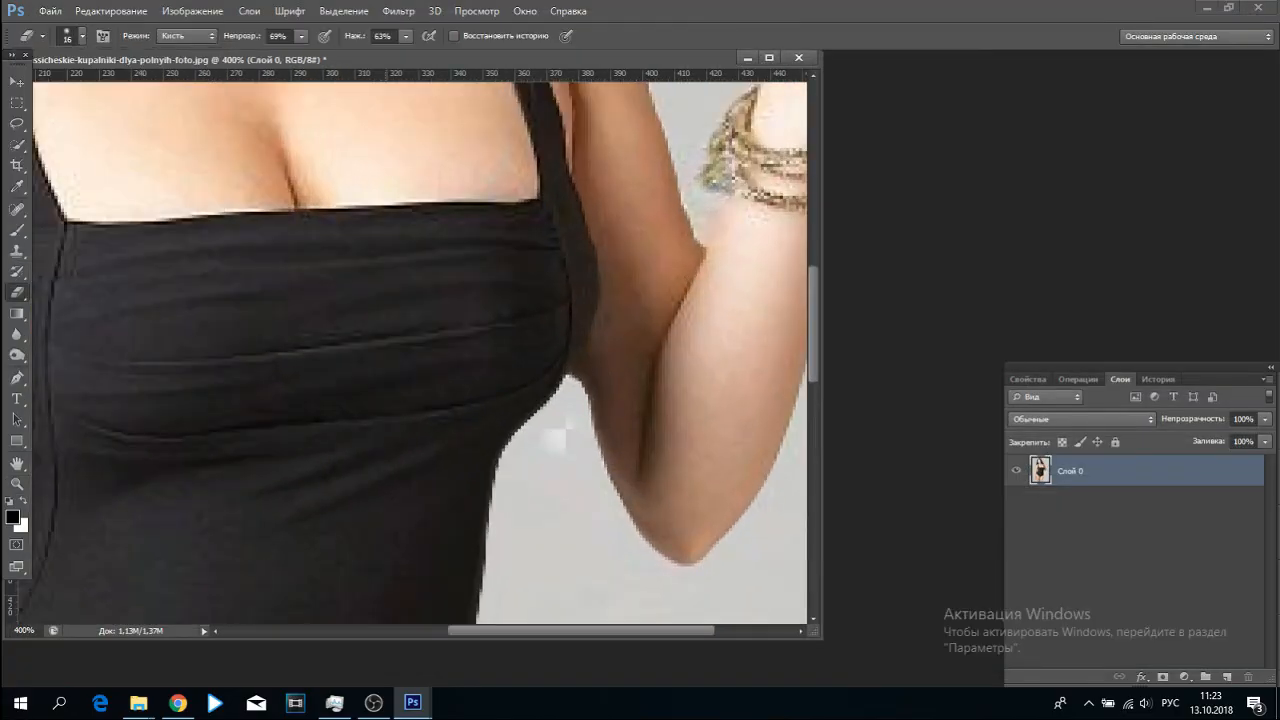
Clean the edge between the bust and raised arm with the Clone Stamp at 7 and 6 px, undoing the last stroke
{"action": "left_click", "coordinate": [17, 251]}
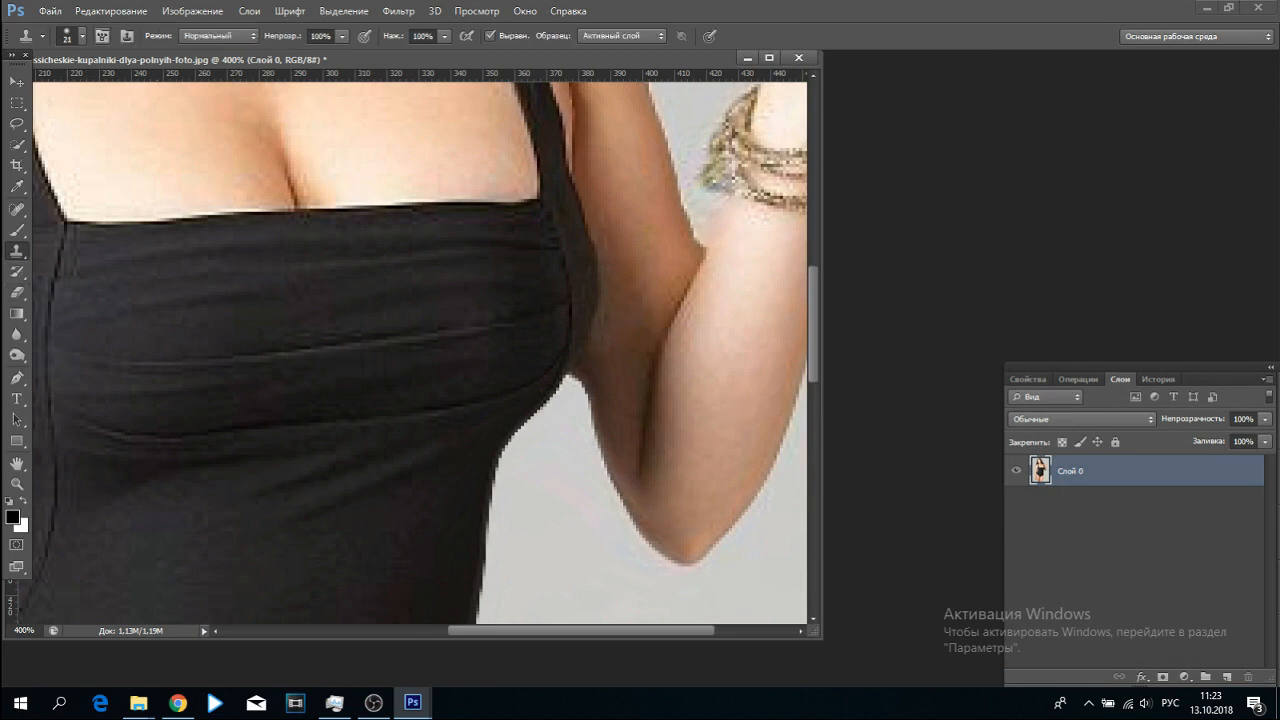
{"action": "left_click", "coordinate": [82, 36]}
{"action": "left_click", "coordinate": [570, 389], "text": "alt"}
{"action": "left_click", "coordinate": [575, 377]}
{"action": "left_click", "coordinate": [82, 36]}
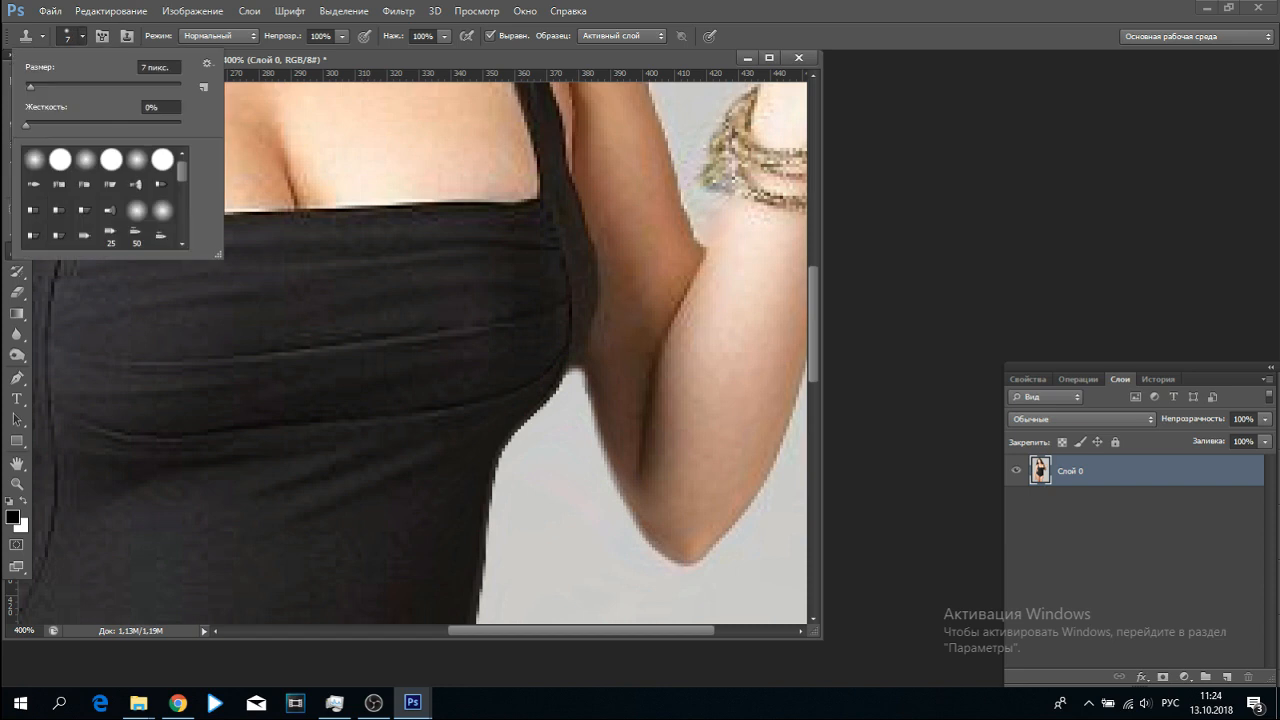
{"action": "left_click_drag", "start_coordinate": [31, 88], "coordinate": [29, 88]}
{"action": "left_click", "coordinate": [469, 62]}
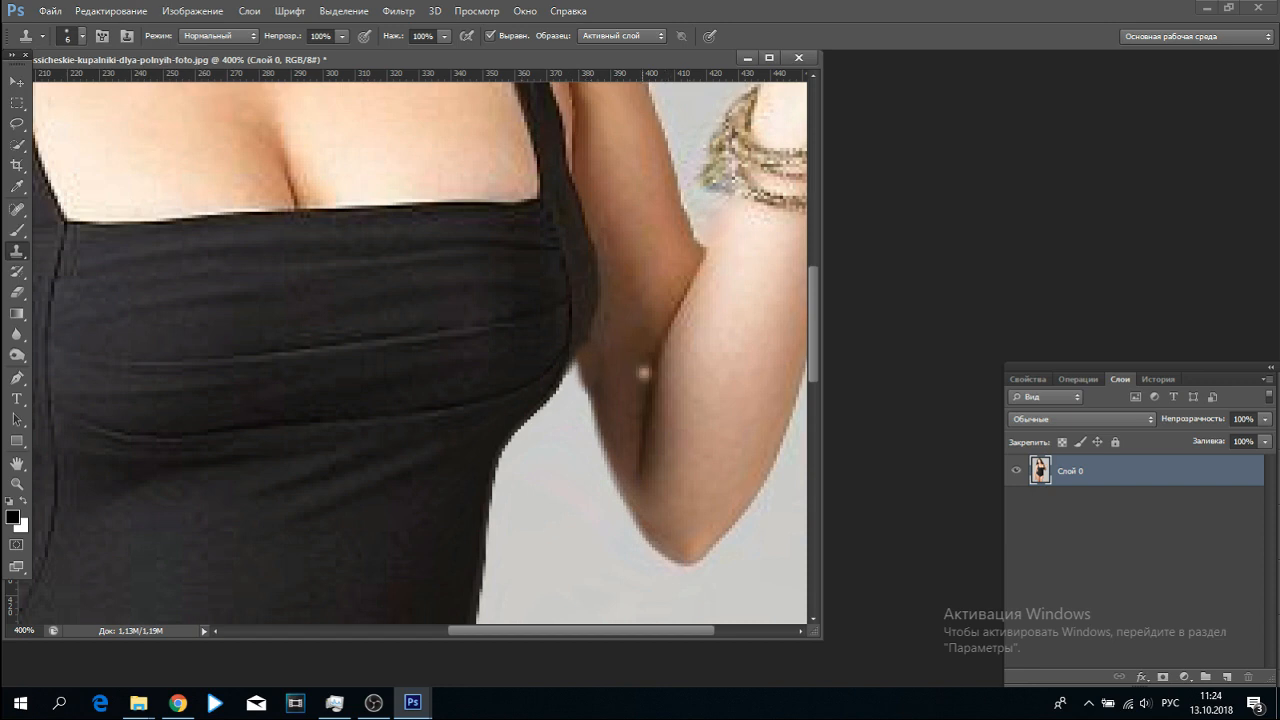
{"action": "scroll", "coordinate": [644, 373], "scroll_direction": "up", "scroll_amount": 5}
{"action": "key", "text": "ctrl+z"}
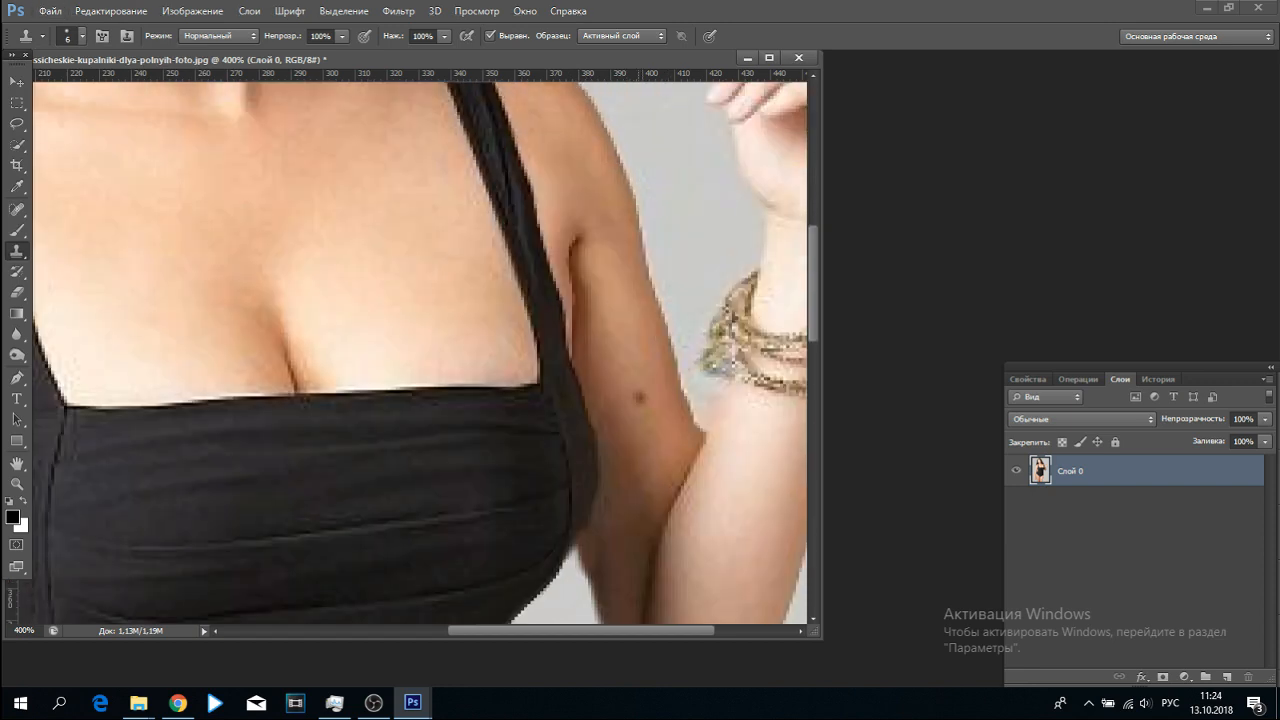
Reopen Liquify and smooth the swimsuit strap and the raised arm's elbow crease with Forward Warp at brush size 30
{"action": "left_click", "coordinate": [398, 11]}
{"action": "left_click", "coordinate": [430, 118]}
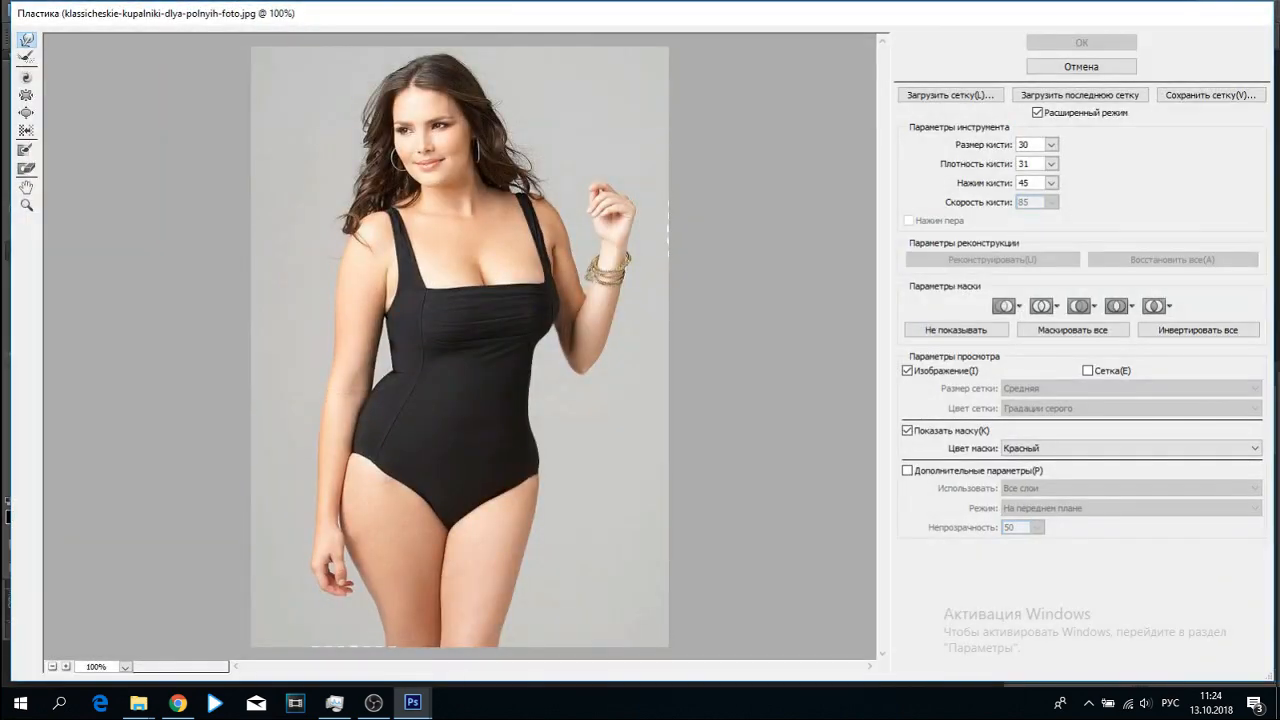
{"action": "scroll", "coordinate": [546, 170], "scroll_direction": "up", "scroll_amount": 2}
{"action": "scroll", "coordinate": [546, 170], "scroll_direction": "down", "scroll_amount": 6}
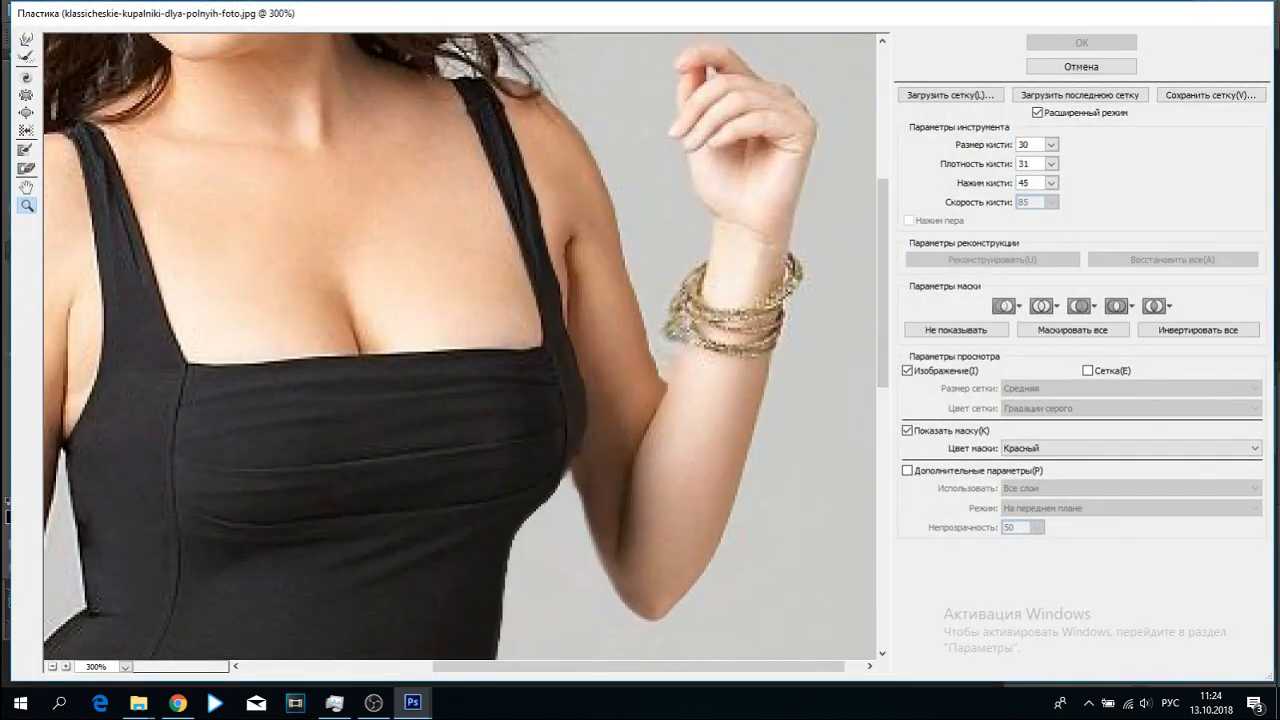
{"action": "mouse_move", "coordinate": [540, 260]}
{"action": "left_mouse_down"}
{"action": "mouse_move", "coordinate": [531, 225]}
{"action": "mouse_move", "coordinate": [555, 325]}
{"action": "left_mouse_up"}
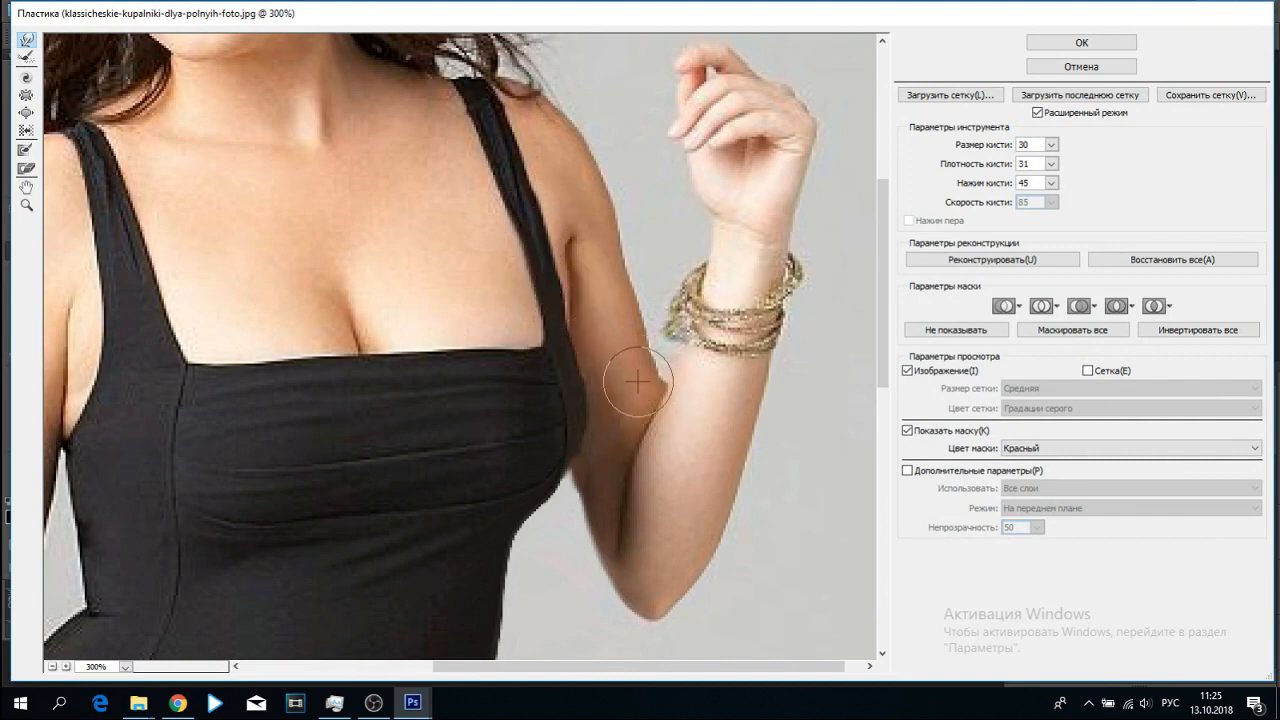
{"action": "mouse_move", "coordinate": [646, 339]}
{"action": "left_mouse_down"}
{"action": "mouse_move", "coordinate": [662, 391]}
{"action": "mouse_move", "coordinate": [644, 348]}
{"action": "mouse_move", "coordinate": [646, 373]}
{"action": "mouse_move", "coordinate": [669, 398]}
{"action": "left_mouse_up"}
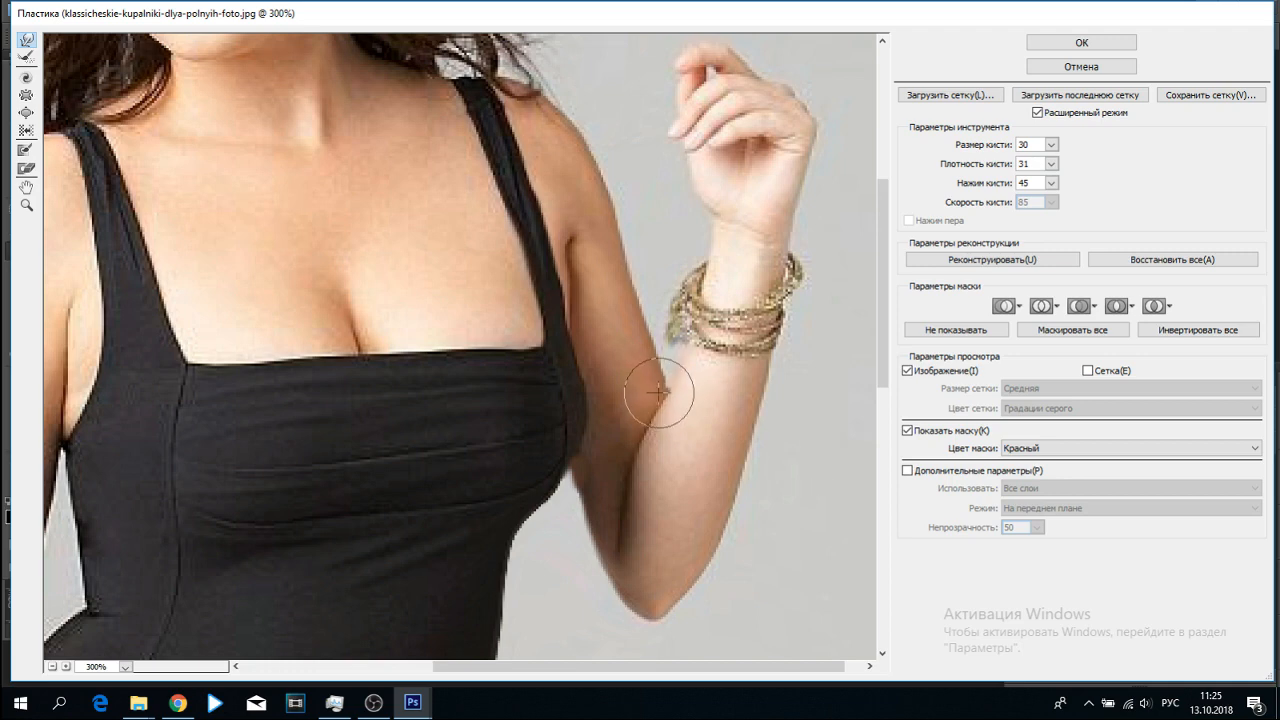
Slim the shoulder and lowered arm with Forward Warp at brush size 151
{"action": "left_click_drag", "start_coordinate": [882, 296], "coordinate": [882, 466]}
{"action": "left_click_drag", "start_coordinate": [535, 666], "coordinate": [352, 666]}
{"action": "left_click", "coordinate": [27, 205]}
{"action": "key", "text": "ctrl+minus"}
{"action": "key", "text": "ctrl+minus"}
{"action": "key", "text": "ctrl+minus"}
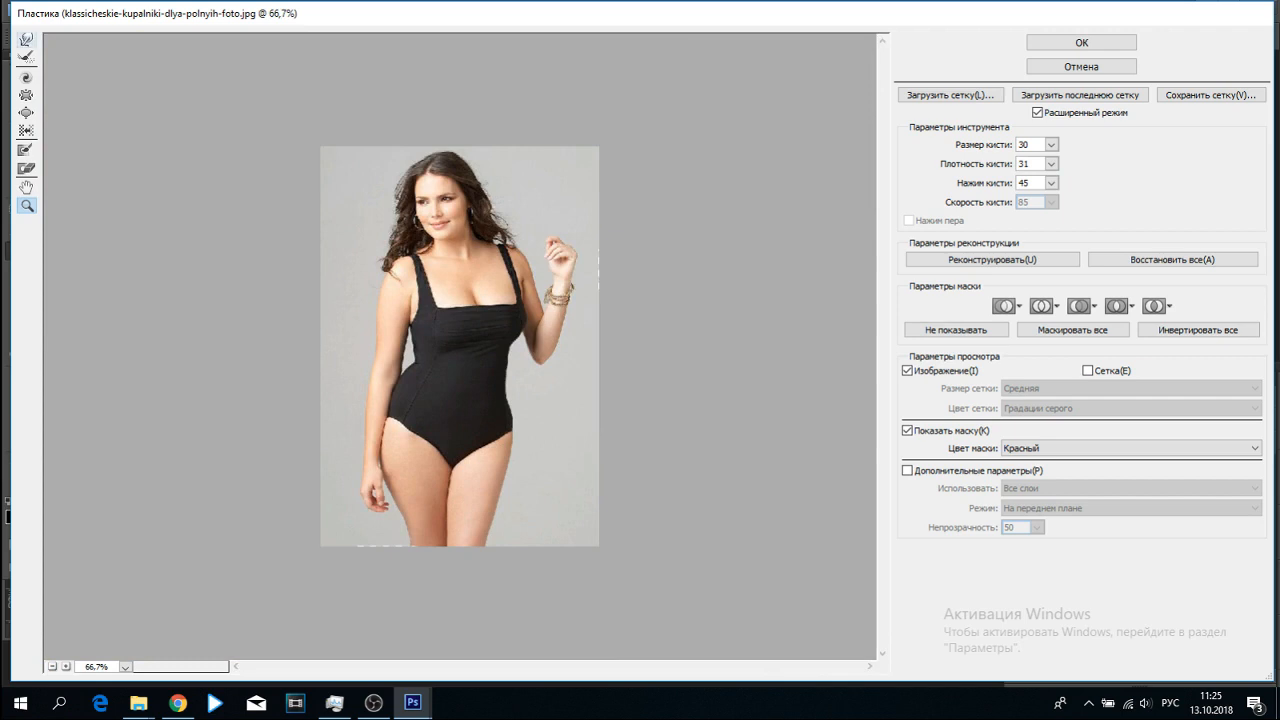
{"action": "key", "text": "ctrl+plus"}
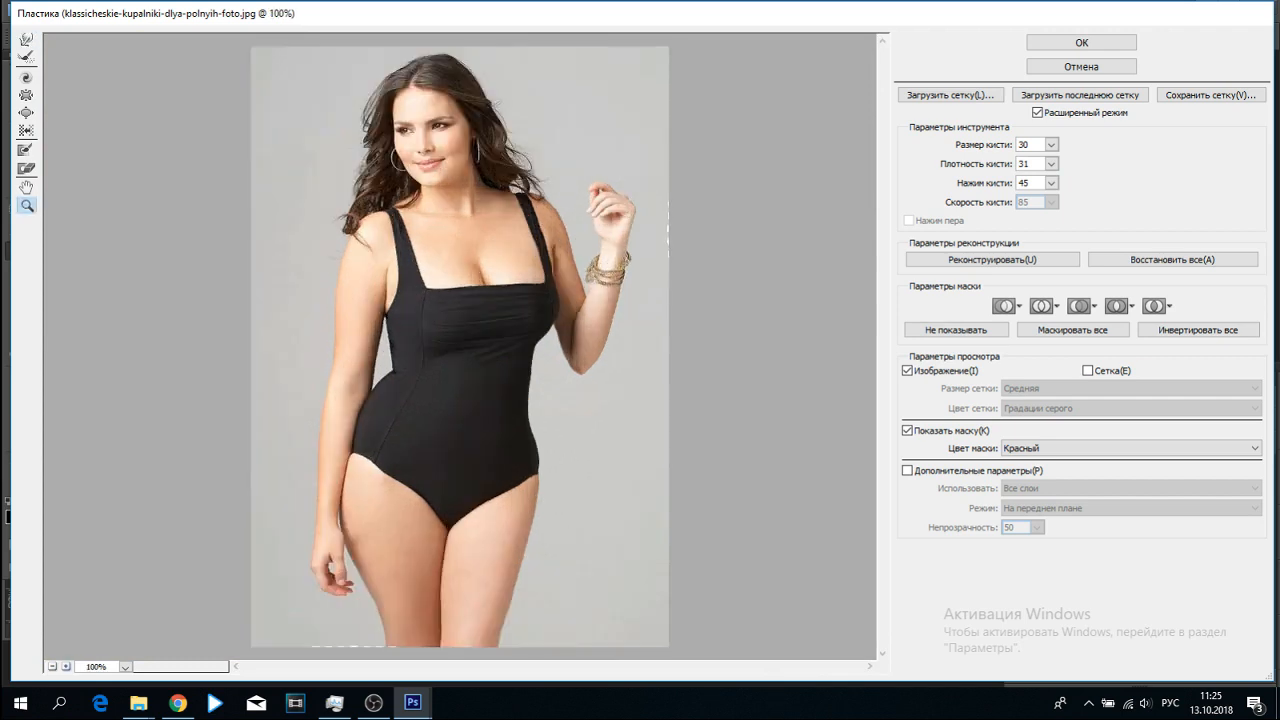
{"action": "left_click", "coordinate": [1051, 145]}
{"action": "key", "text": "w"}
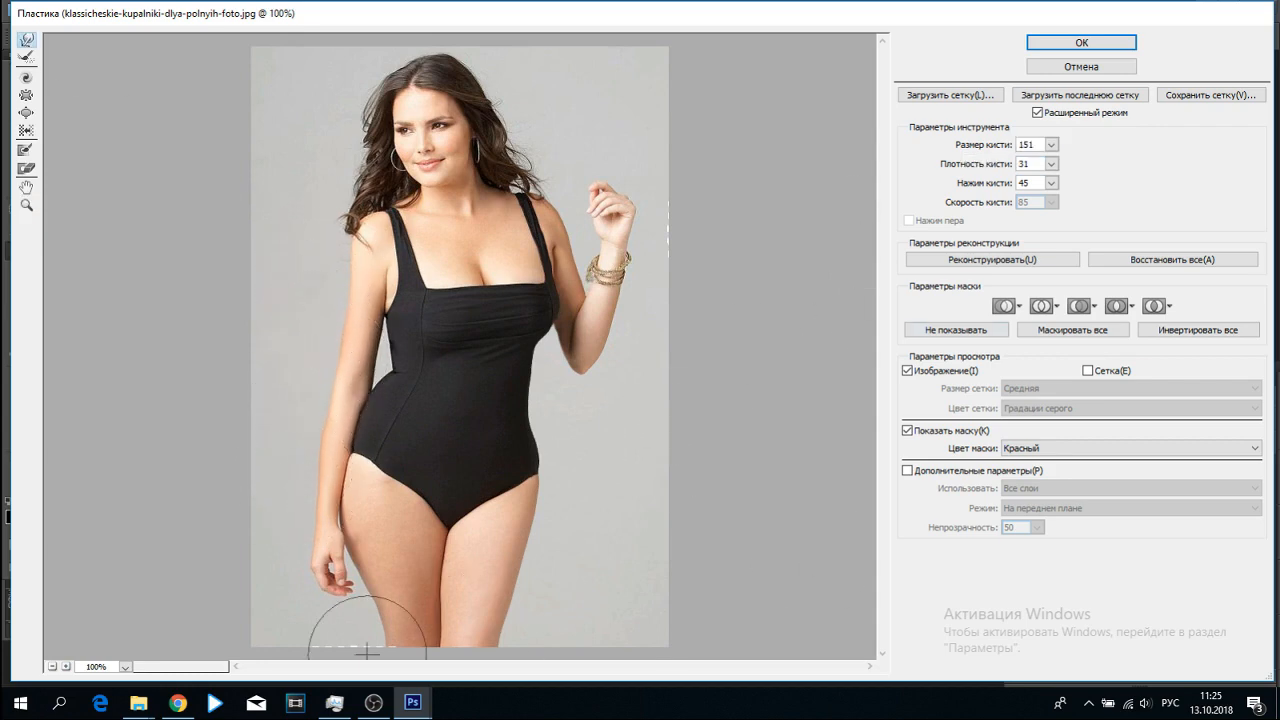
Refine the lowered hand and adjacent outer thigh with Forward Warp at brush size 50, and apply Liquify
{"action": "key", "text": "z"}
{"action": "left_click", "coordinate": [358, 600]}
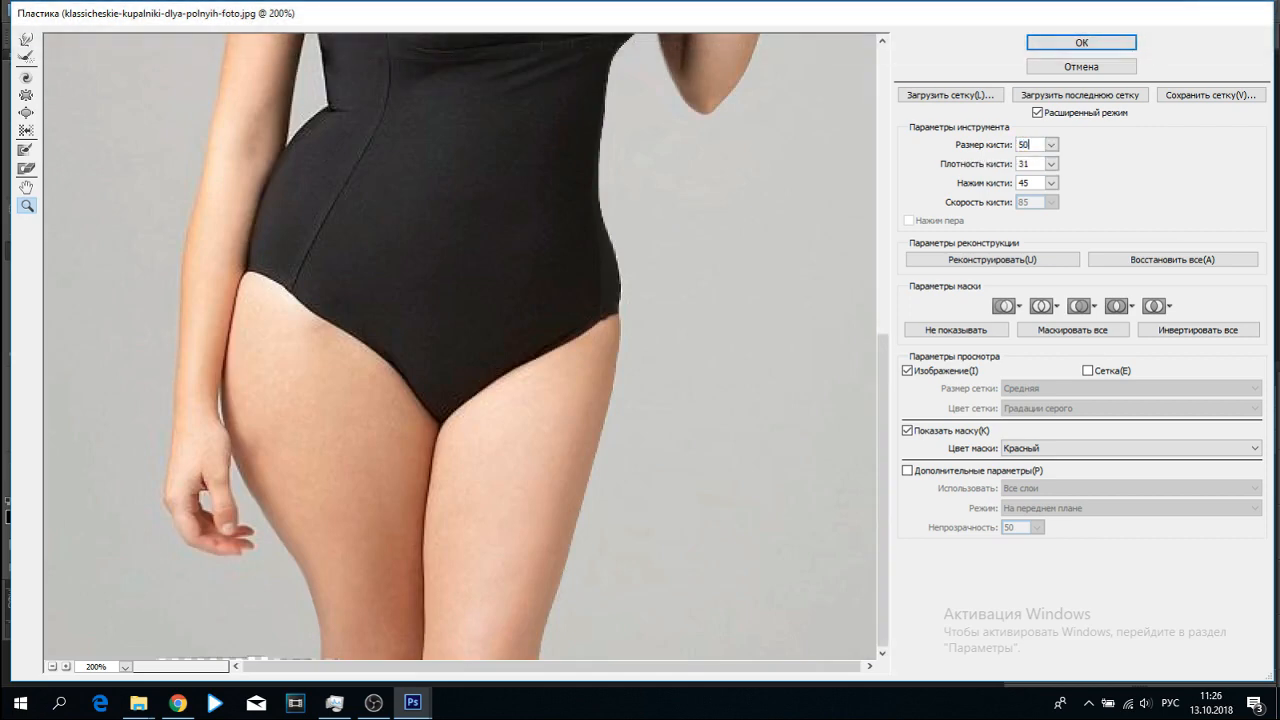
{"action": "mouse_move", "coordinate": [250, 520]}
{"action": "left_mouse_down"}
{"action": "mouse_move", "coordinate": [234, 507]}
{"action": "mouse_move", "coordinate": [221, 432]}
{"action": "left_mouse_up"}
{"action": "mouse_move", "coordinate": [233, 552]}
{"action": "left_mouse_down"}
{"action": "mouse_move", "coordinate": [168, 542]}
{"action": "mouse_move", "coordinate": [162, 438]}
{"action": "mouse_move", "coordinate": [167, 497]}
{"action": "mouse_move", "coordinate": [240, 563]}
{"action": "mouse_move", "coordinate": [195, 560]}
{"action": "left_mouse_up"}
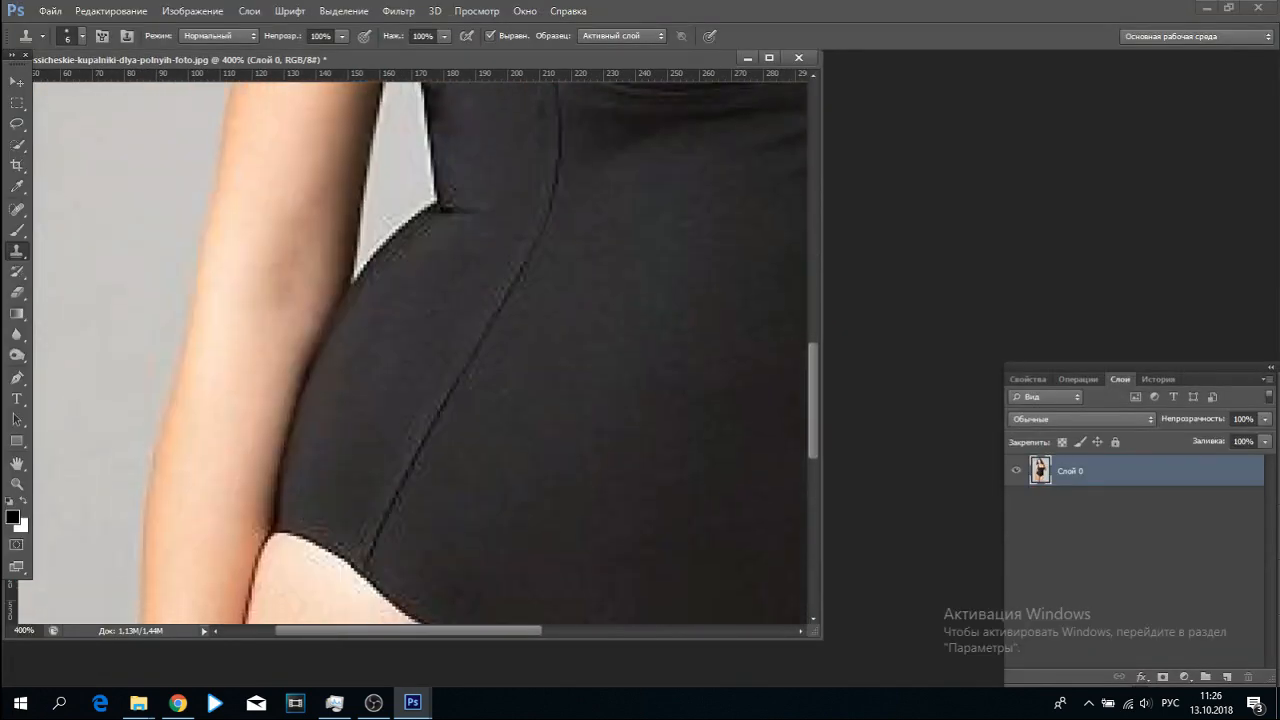
Duplicate the retouched photo layer and hide the original layer
{"action": "scroll", "coordinate": [413, 352], "scroll_direction": "down", "scroll_amount": 8}
{"action": "key", "text": "z"}
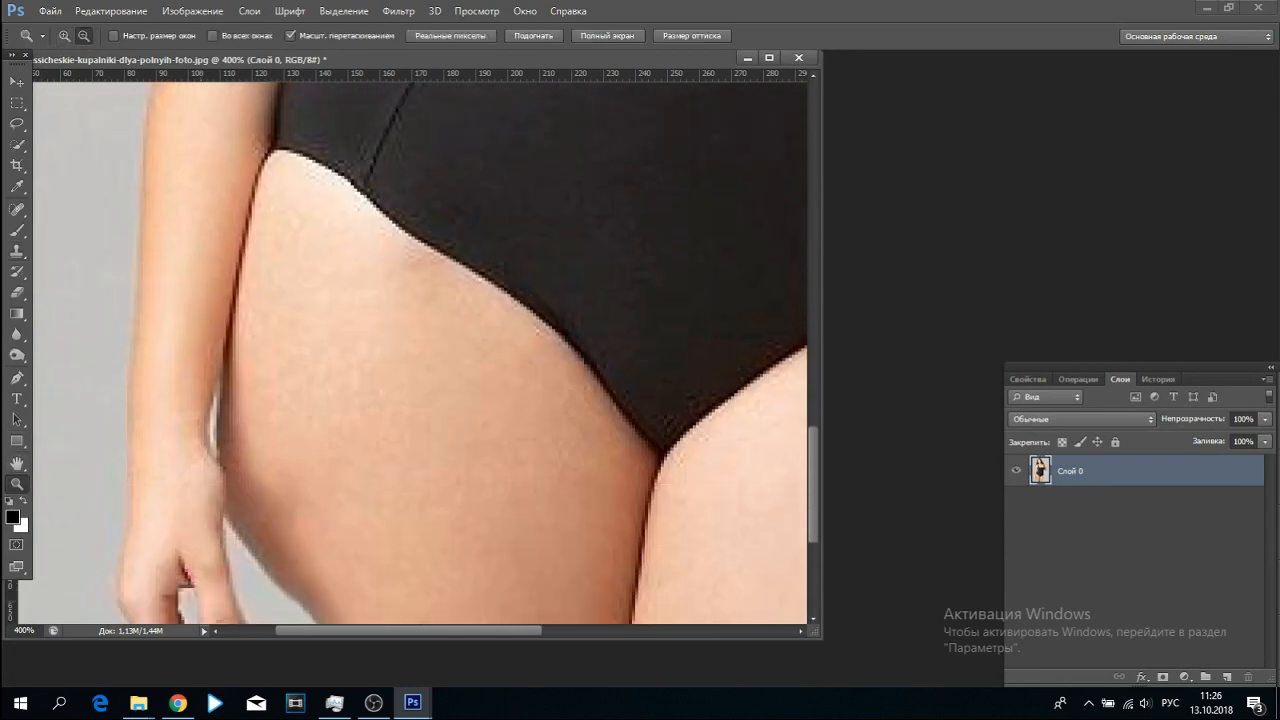
{"action": "key", "text": "ctrl+0"}
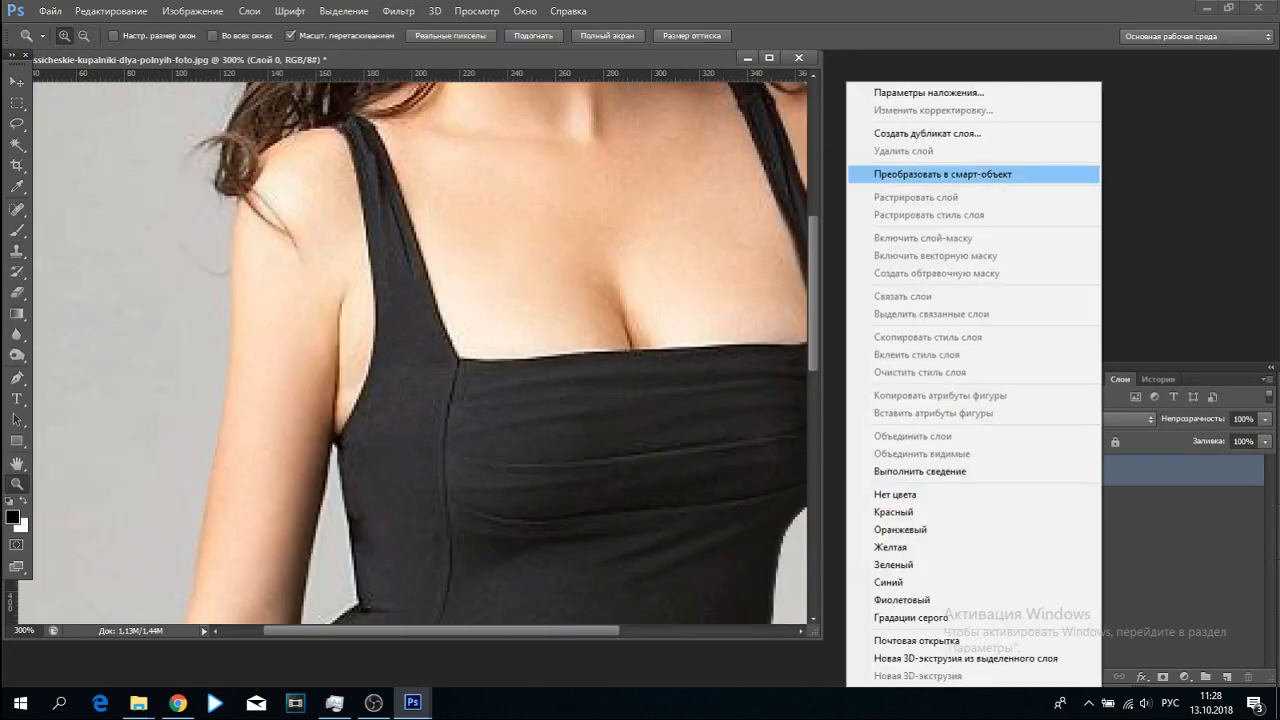
{"action": "left_click", "coordinate": [920, 134]}
{"action": "key", "text": "Return"}
{"action": "left_click", "coordinate": [1016, 502]}
Reopen Liquify on the duplicate layer and protect the lowered arm and hand with the Freeze Mask tool at brush size 50
{"action": "left_click", "coordinate": [398, 11]}
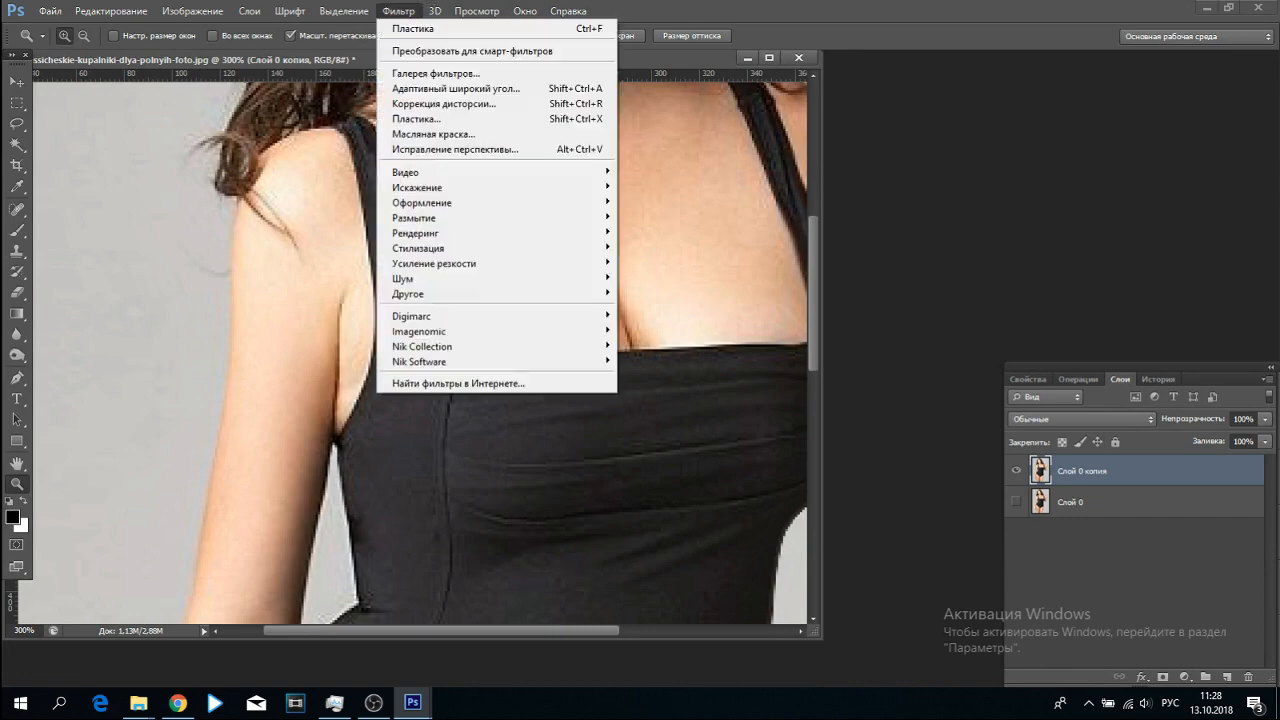
{"action": "left_click", "coordinate": [415, 118]}
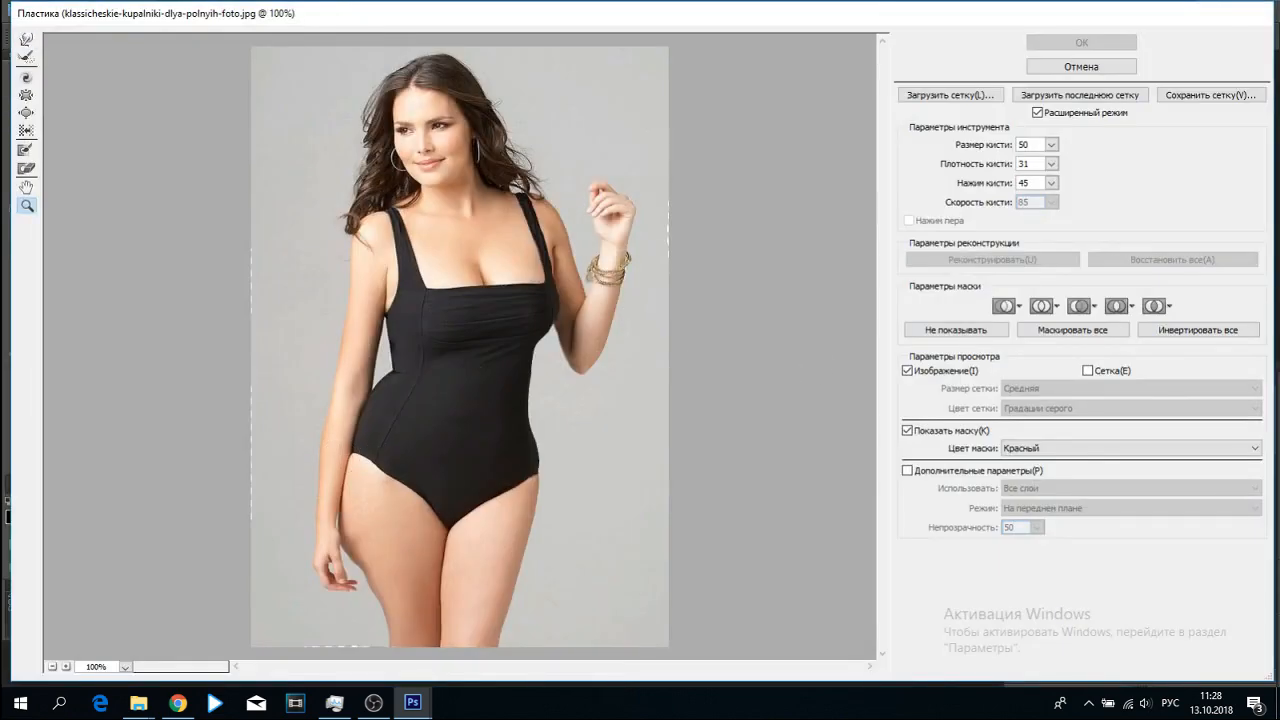
{"action": "left_click", "coordinate": [450, 476]}
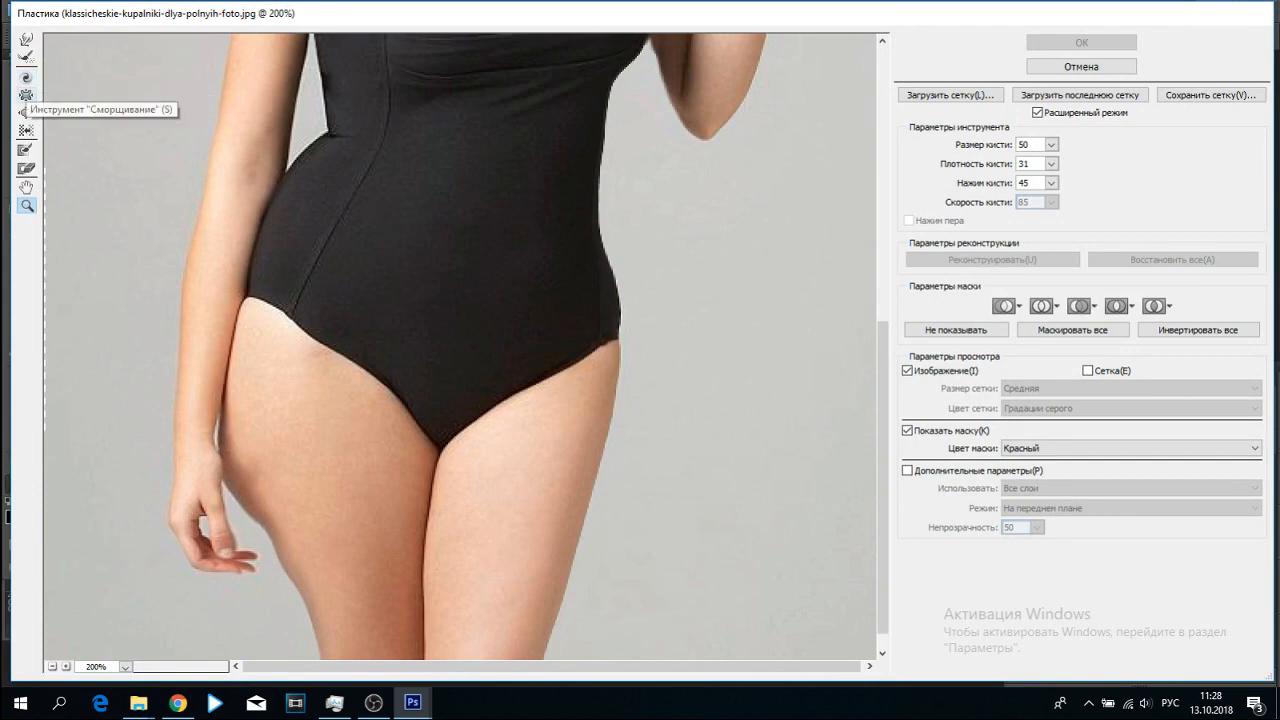
{"action": "left_click", "coordinate": [26, 150]}
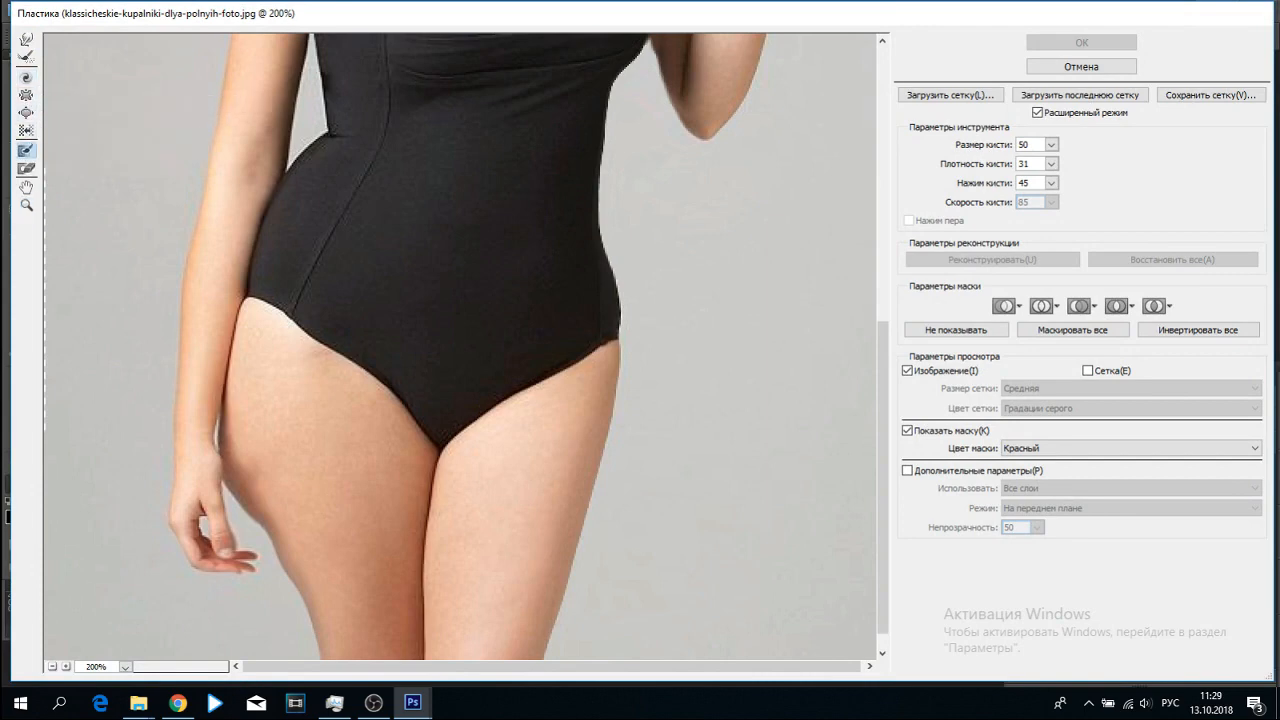
{"action": "mouse_move", "coordinate": [238, 173]}
{"action": "left_mouse_down"}
{"action": "mouse_move", "coordinate": [203, 297]}
{"action": "mouse_move", "coordinate": [246, 366]}
{"action": "mouse_move", "coordinate": [186, 423]}
{"action": "mouse_move", "coordinate": [210, 548]}
{"action": "left_mouse_up"}
{"action": "left_click_drag", "start_coordinate": [882, 480], "coordinate": [882, 348]}
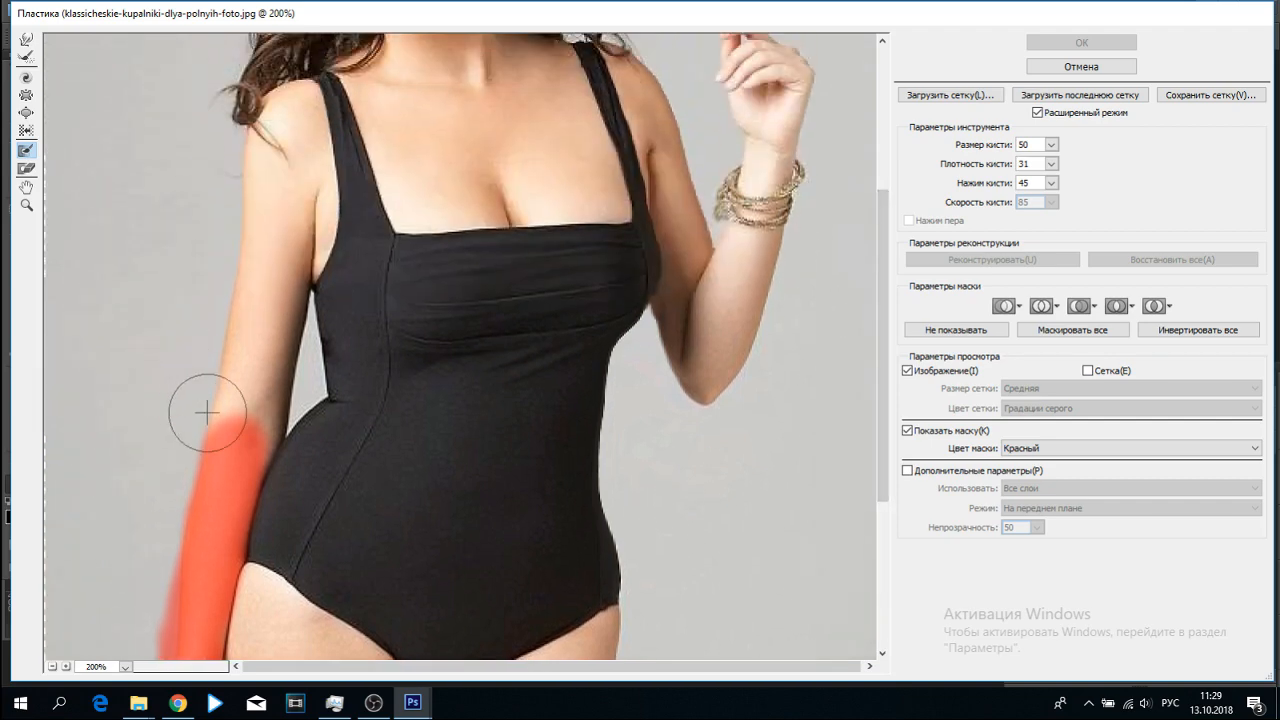
{"action": "mouse_move", "coordinate": [261, 371]}
{"action": "left_mouse_down"}
{"action": "mouse_move", "coordinate": [271, 166]}
{"action": "mouse_move", "coordinate": [240, 420]}
{"action": "mouse_move", "coordinate": [214, 486]}
{"action": "left_mouse_up"}
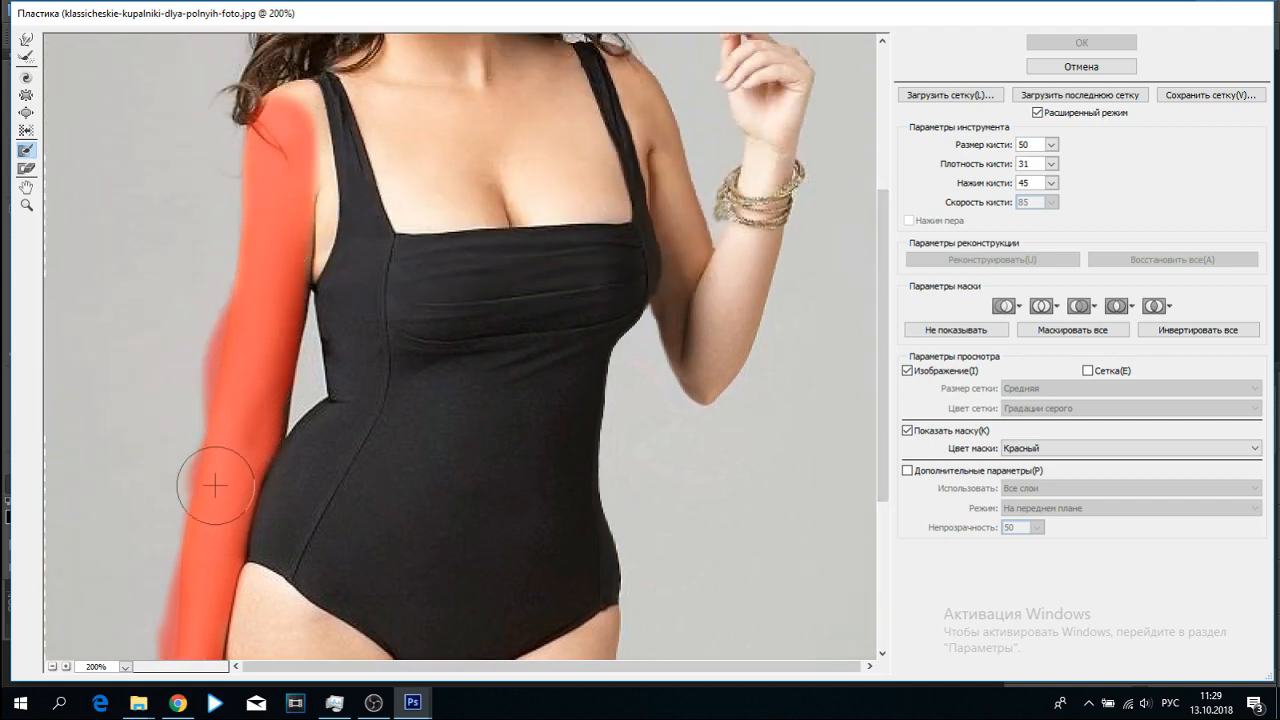
{"action": "scroll", "coordinate": [202, 486], "scroll_direction": "down", "scroll_amount": 5}
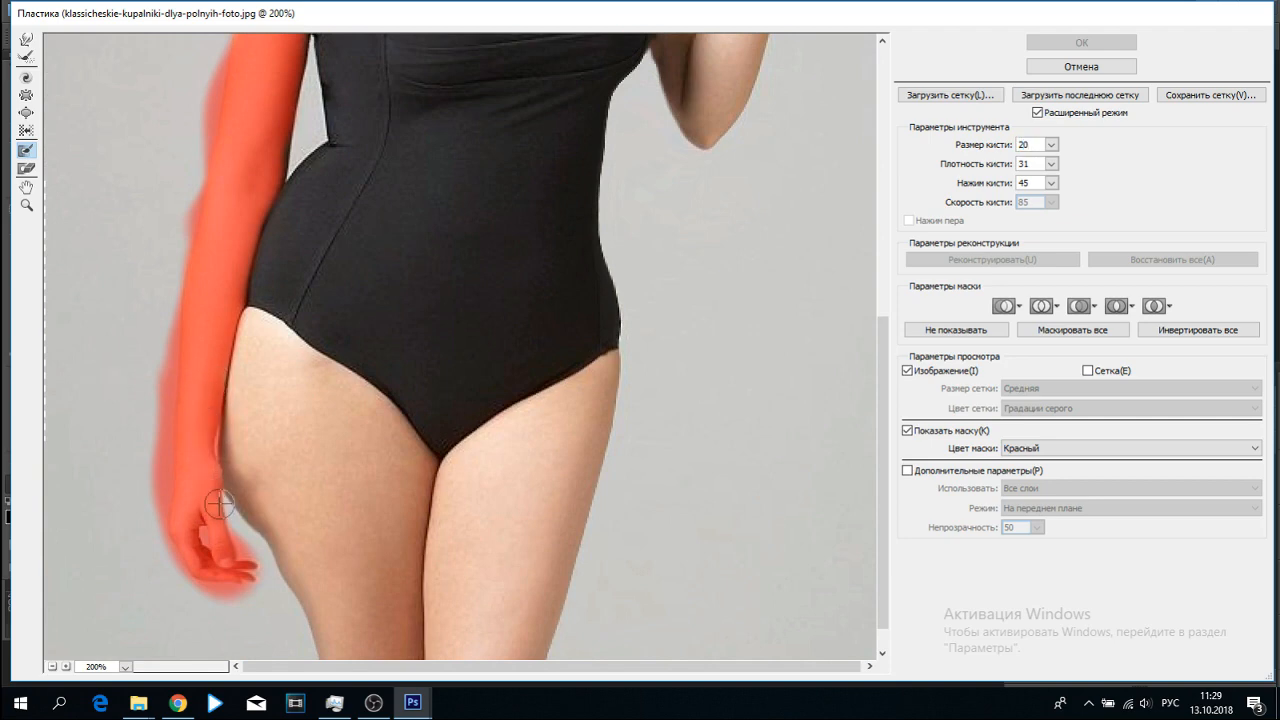
{"action": "type", "text": "80"}
{"action": "mouse_move", "coordinate": [243, 442]}
{"action": "left_mouse_down"}
{"action": "mouse_move", "coordinate": [230, 552]}
{"action": "mouse_move", "coordinate": [258, 522]}
{"action": "left_mouse_up"}
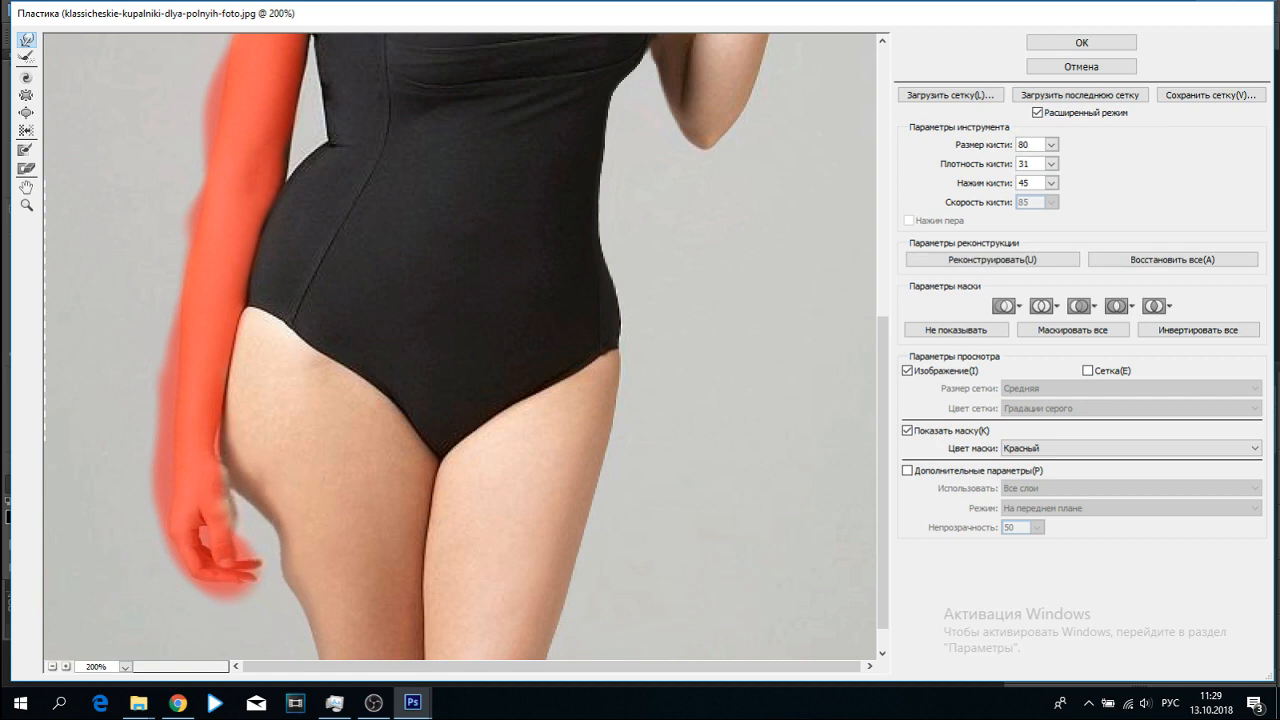
{"action": "key", "text": "ctrl+z"}
Extend the freeze mask along the lowered arm's inner edge from the wrist to the armpit at brush size 20
{"action": "key", "text": "z"}
{"action": "left_click", "coordinate": [250, 533]}
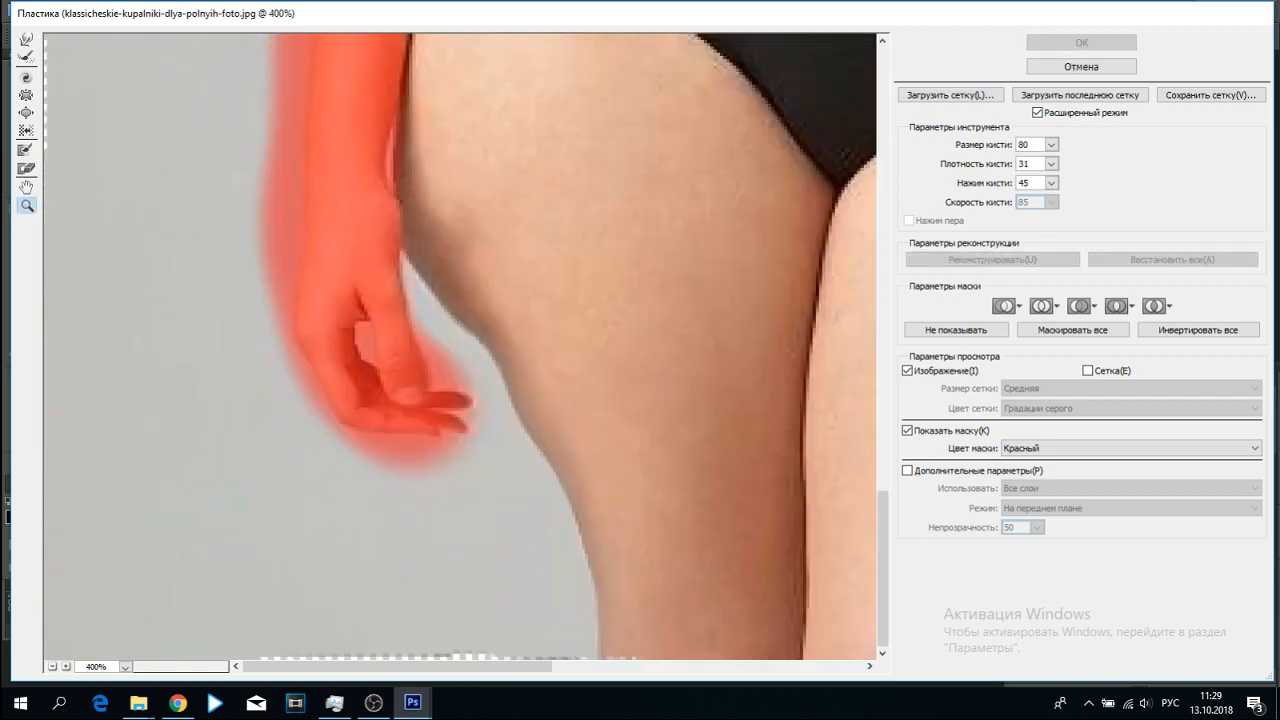
{"action": "left_click", "coordinate": [26, 150]}
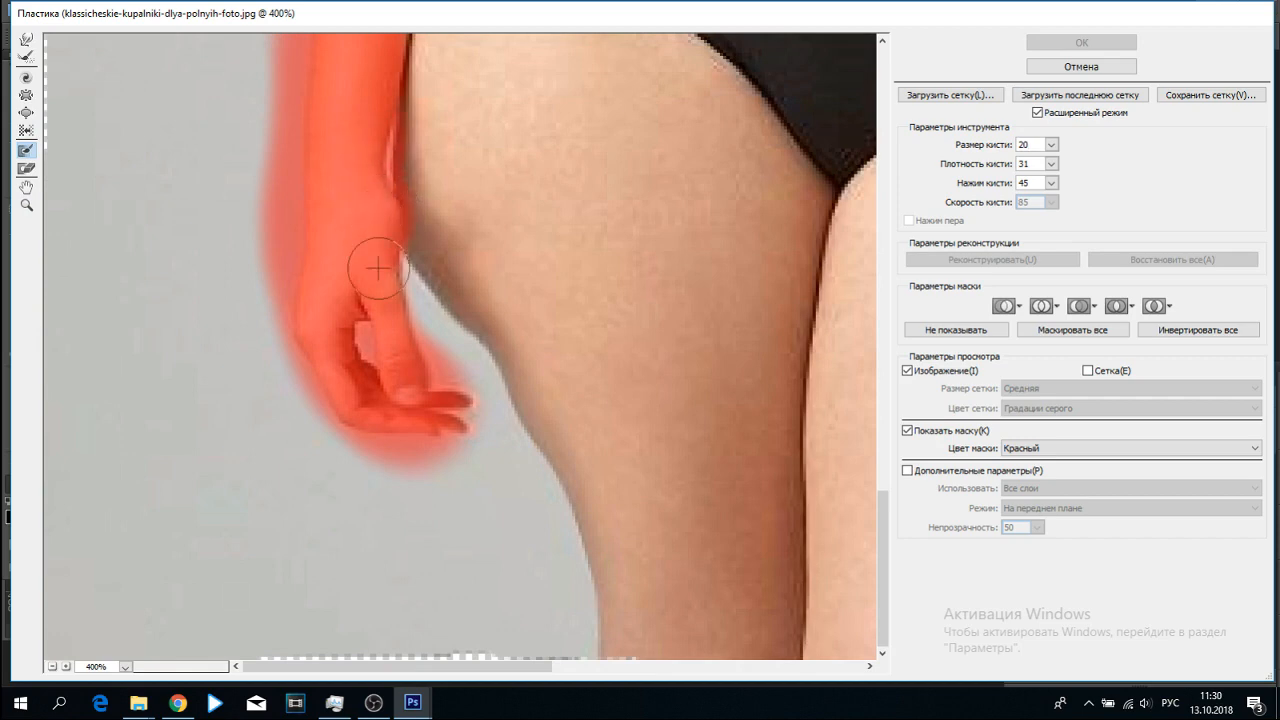
{"action": "left_click_drag", "start_coordinate": [882, 560], "coordinate": [882, 460]}
{"action": "left_click_drag", "start_coordinate": [433, 293], "coordinate": [407, 374]}
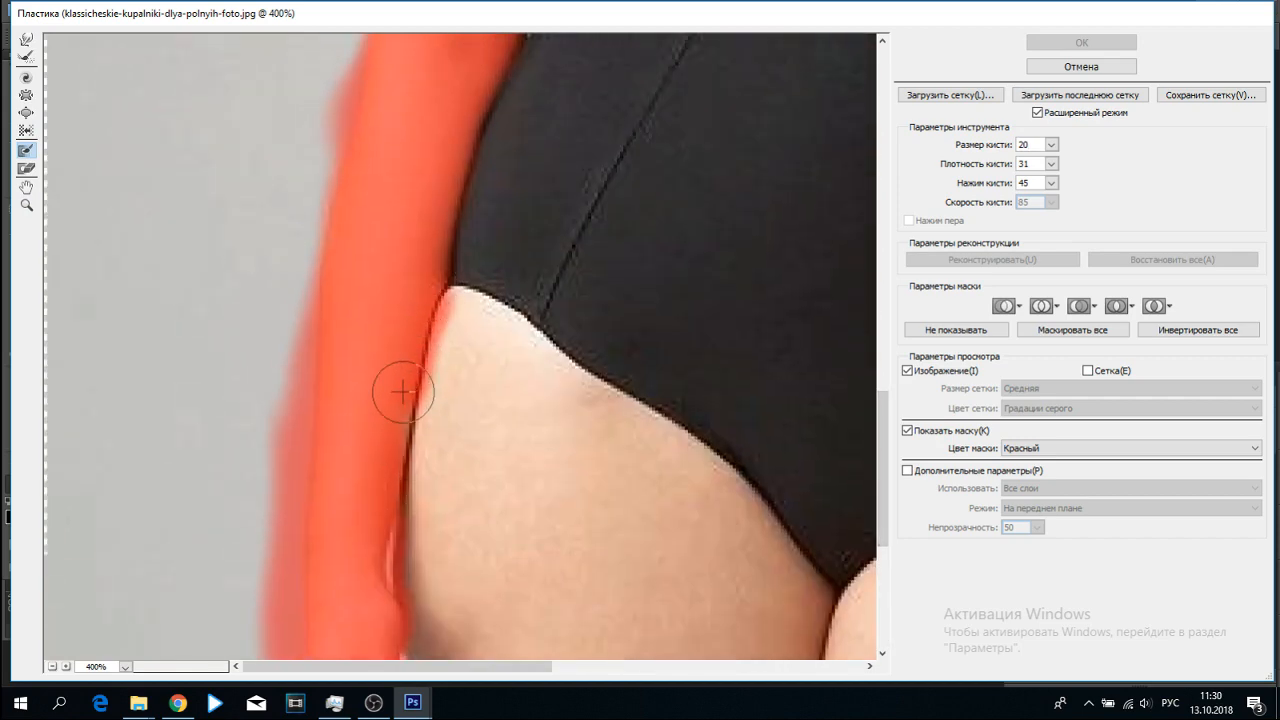
{"action": "scroll", "coordinate": [578, 340], "scroll_direction": "up", "scroll_amount": 5}
{"action": "left_click_drag", "start_coordinate": [570, 345], "coordinate": [630, 178]}
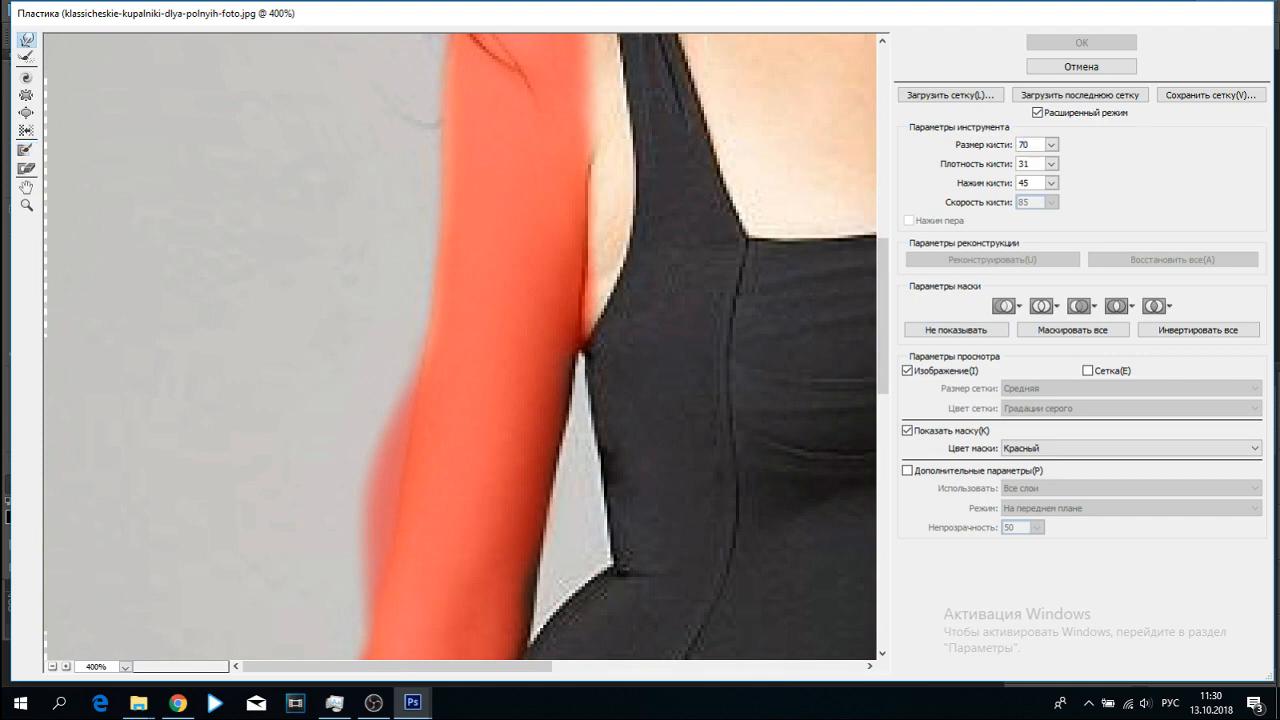
{"action": "scroll", "coordinate": [457, 400], "scroll_direction": "down", "scroll_amount": 5}
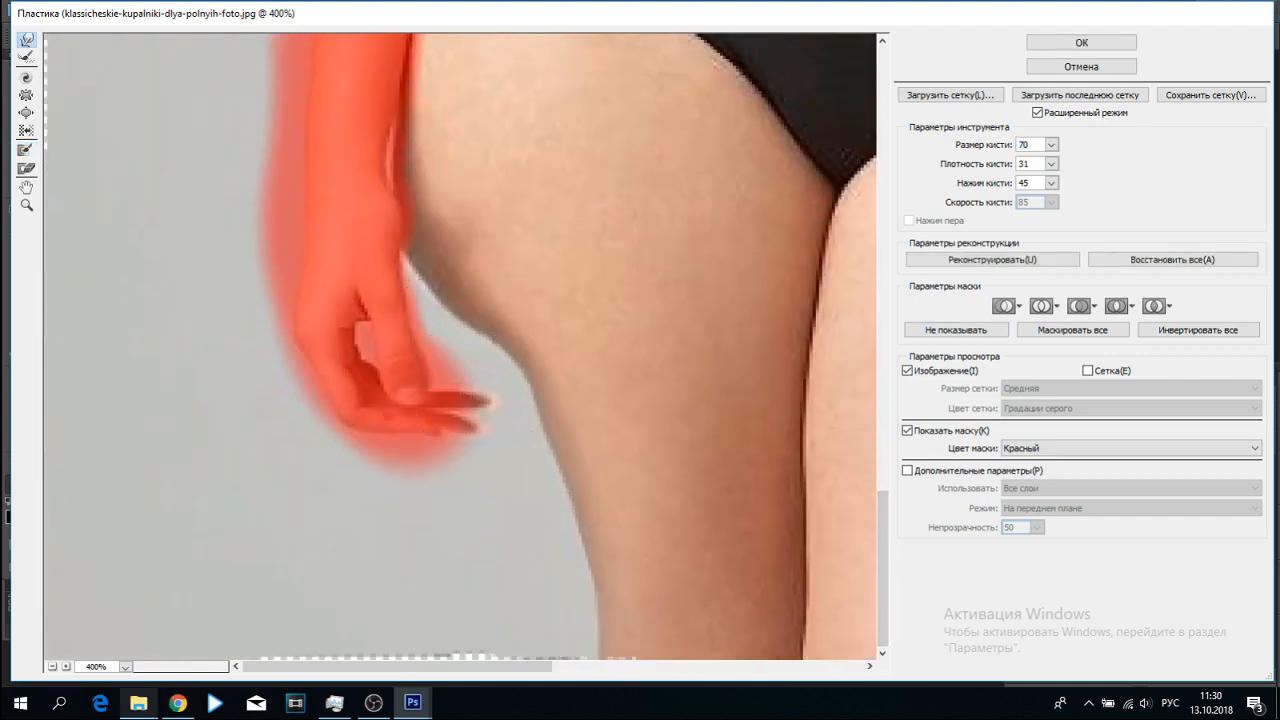
{"action": "key", "text": "ctrl+minus"}
{"action": "key", "text": "ctrl+alt+z"}
{"action": "key", "text": "ctrl+alt+z"}
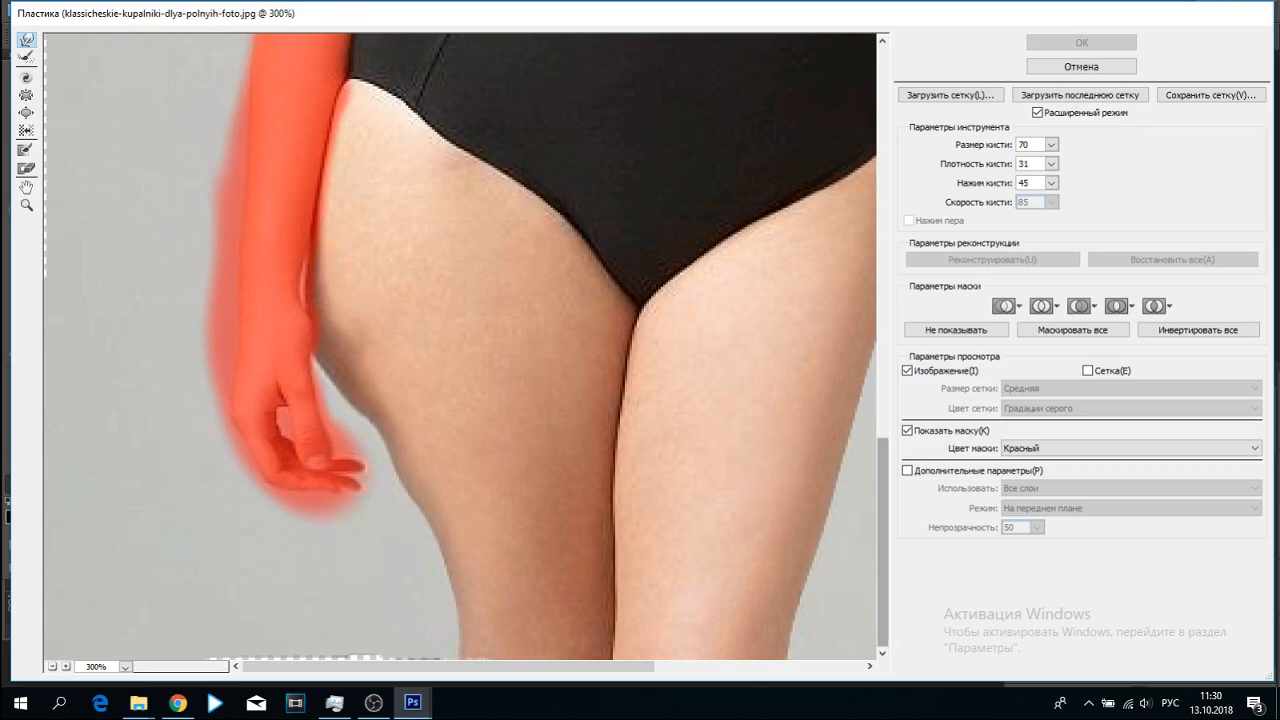
Push the outer thigh and swimsuit hip away from the frozen arm with Forward Warp at brush size 70, and apply Liquify
{"action": "left_click_drag", "start_coordinate": [471, 623], "coordinate": [480, 503]}
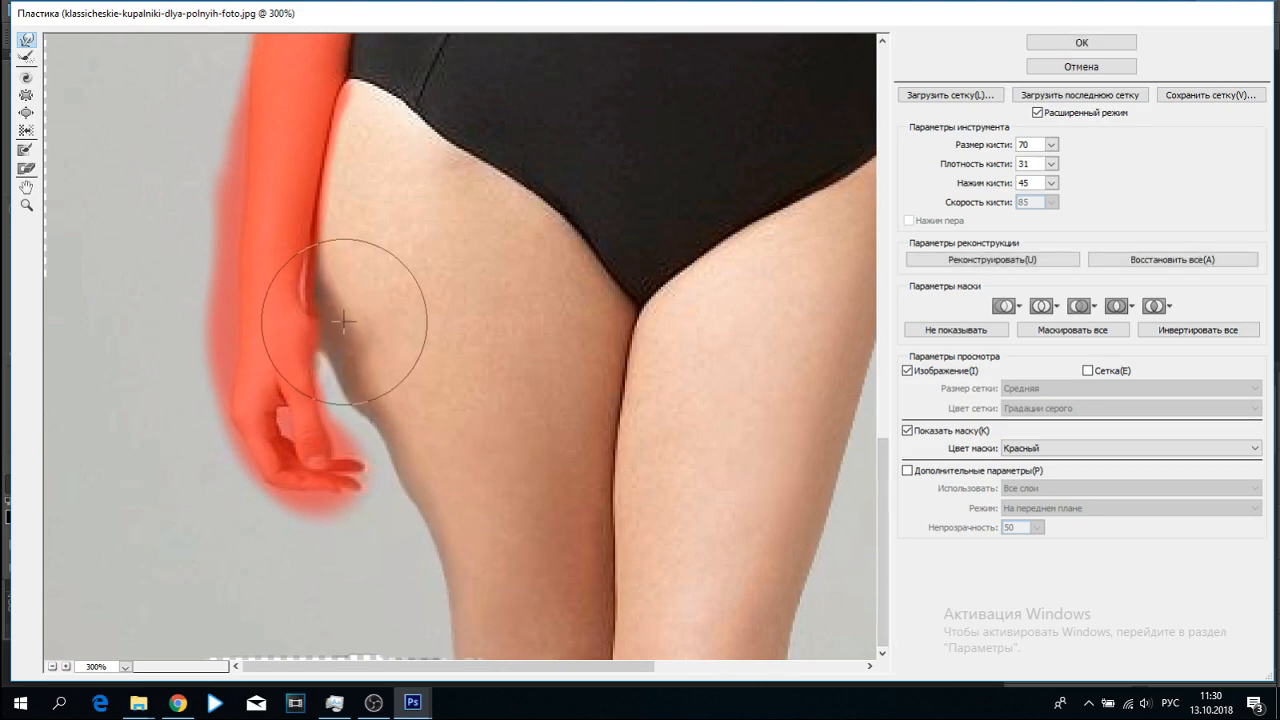
{"action": "mouse_move", "coordinate": [332, 203]}
{"action": "left_mouse_down"}
{"action": "mouse_move", "coordinate": [352, 174]}
{"action": "mouse_move", "coordinate": [330, 113]}
{"action": "mouse_move", "coordinate": [302, 160]}
{"action": "mouse_move", "coordinate": [310, 287]}
{"action": "mouse_move", "coordinate": [342, 360]}
{"action": "mouse_move", "coordinate": [347, 418]}
{"action": "mouse_move", "coordinate": [373, 440]}
{"action": "mouse_move", "coordinate": [391, 503]}
{"action": "mouse_move", "coordinate": [332, 382]}
{"action": "mouse_move", "coordinate": [336, 235]}
{"action": "mouse_move", "coordinate": [370, 168]}
{"action": "mouse_move", "coordinate": [355, 86]}
{"action": "mouse_move", "coordinate": [307, 208]}
{"action": "mouse_move", "coordinate": [293, 320]}
{"action": "mouse_move", "coordinate": [356, 360]}
{"action": "mouse_move", "coordinate": [380, 461]}
{"action": "left_mouse_up"}
{"action": "left_click_drag", "start_coordinate": [882, 500], "coordinate": [882, 400]}
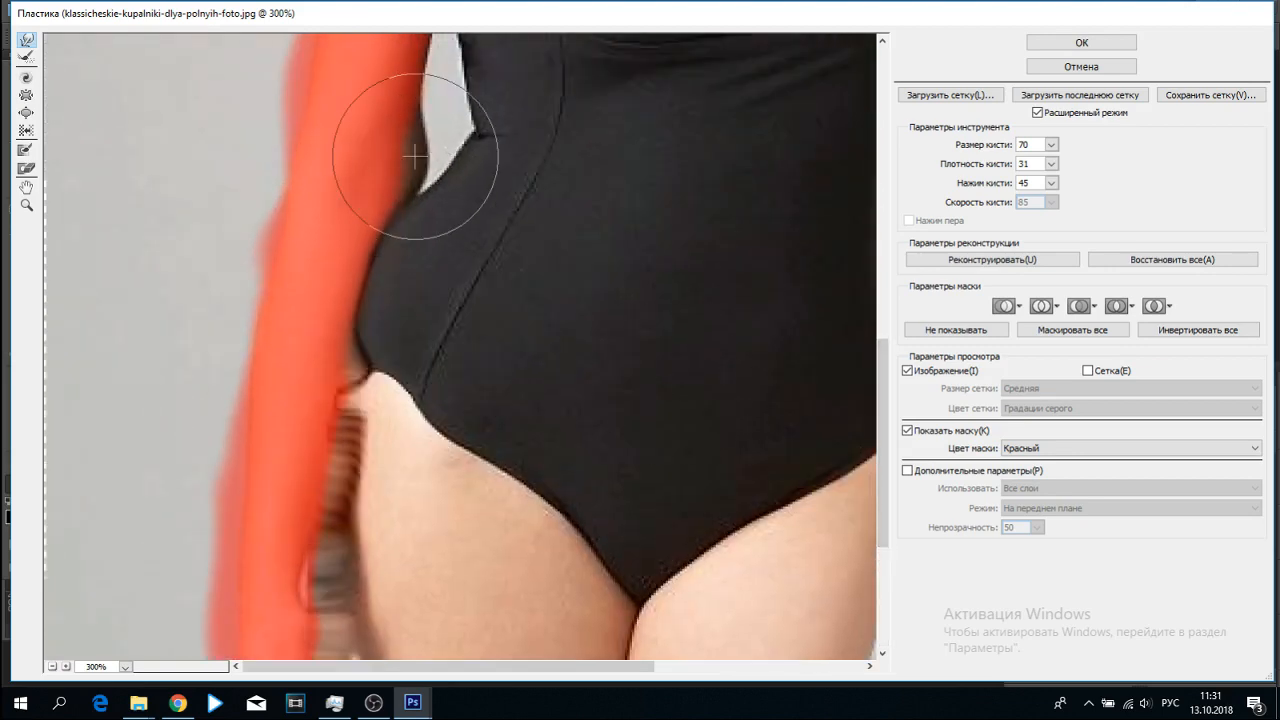
{"action": "mouse_move", "coordinate": [345, 270]}
{"action": "left_mouse_down"}
{"action": "mouse_move", "coordinate": [399, 224]}
{"action": "mouse_move", "coordinate": [373, 326]}
{"action": "mouse_move", "coordinate": [402, 212]}
{"action": "left_mouse_up"}
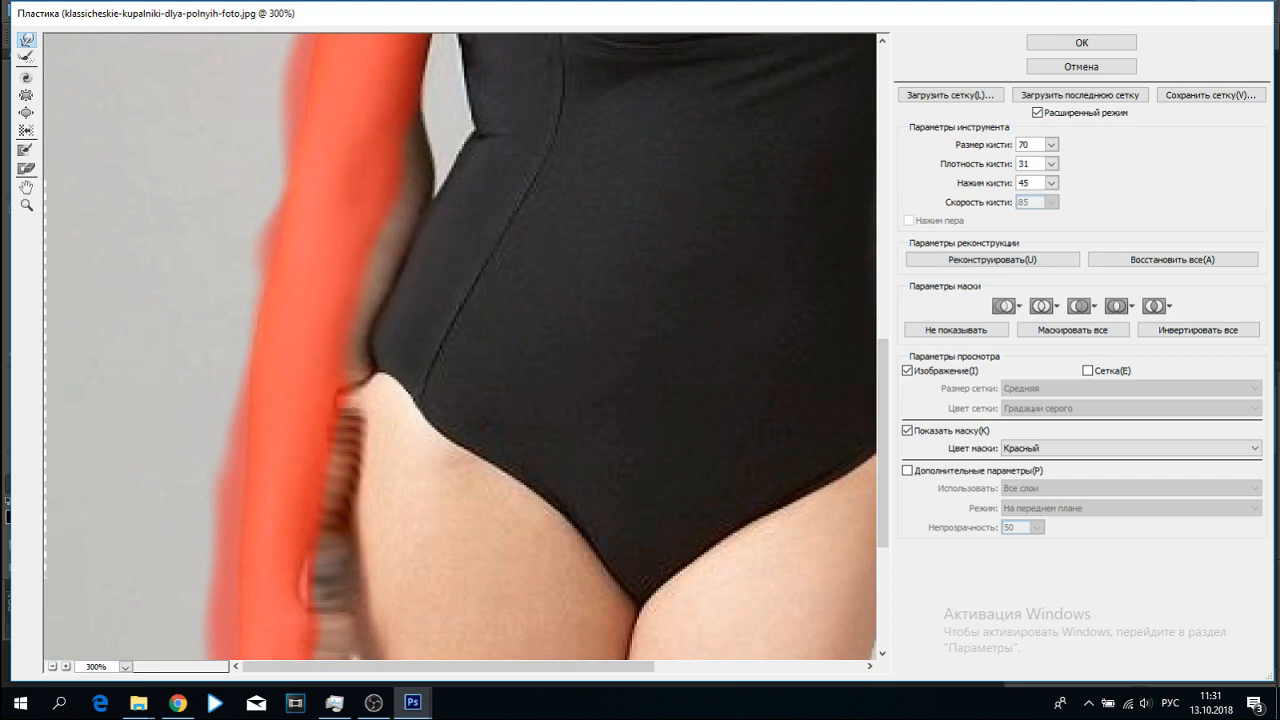
{"action": "left_click_drag", "start_coordinate": [400, 667], "coordinate": [473, 667]}
{"action": "left_click_drag", "start_coordinate": [234, 189], "coordinate": [301, 202]}
{"action": "mouse_move", "coordinate": [212, 313]}
{"action": "left_mouse_down"}
{"action": "mouse_move", "coordinate": [269, 380]}
{"action": "mouse_move", "coordinate": [263, 370]}
{"action": "mouse_move", "coordinate": [266, 412]}
{"action": "mouse_move", "coordinate": [286, 436]}
{"action": "mouse_move", "coordinate": [167, 459]}
{"action": "mouse_move", "coordinate": [228, 330]}
{"action": "mouse_move", "coordinate": [163, 451]}
{"action": "left_mouse_up"}
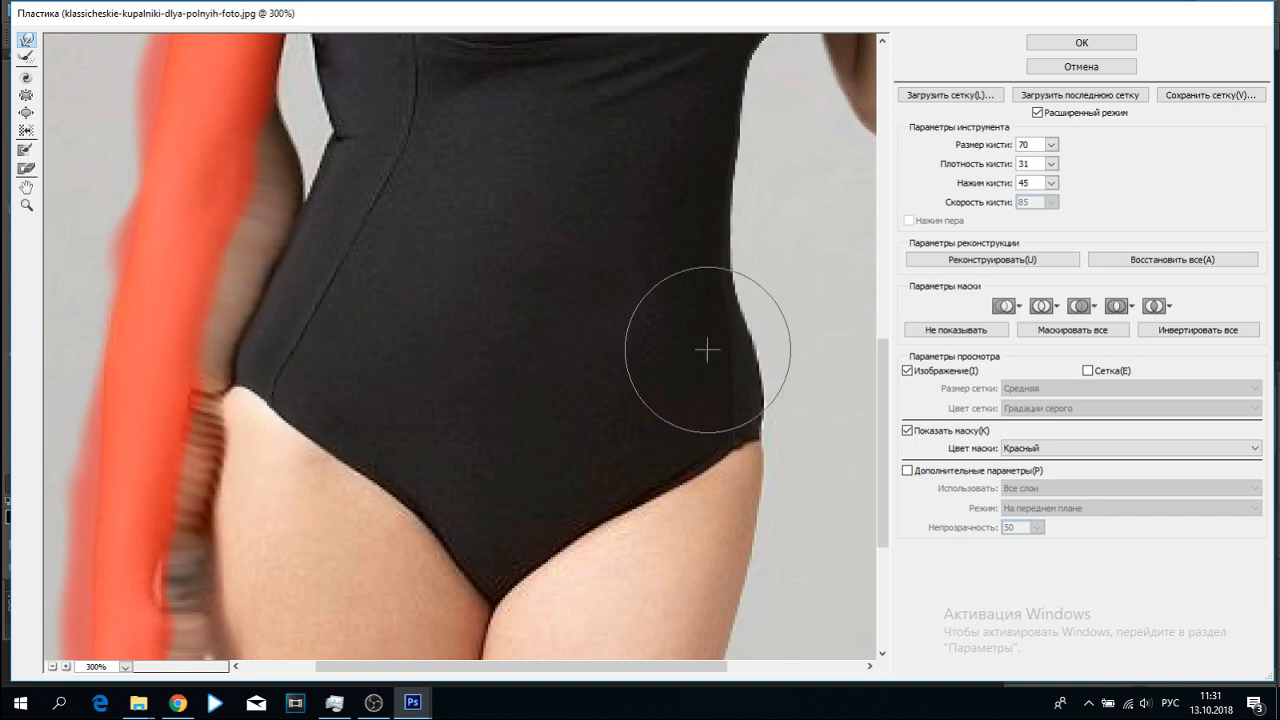
{"action": "left_click_drag", "start_coordinate": [882, 440], "coordinate": [882, 507]}
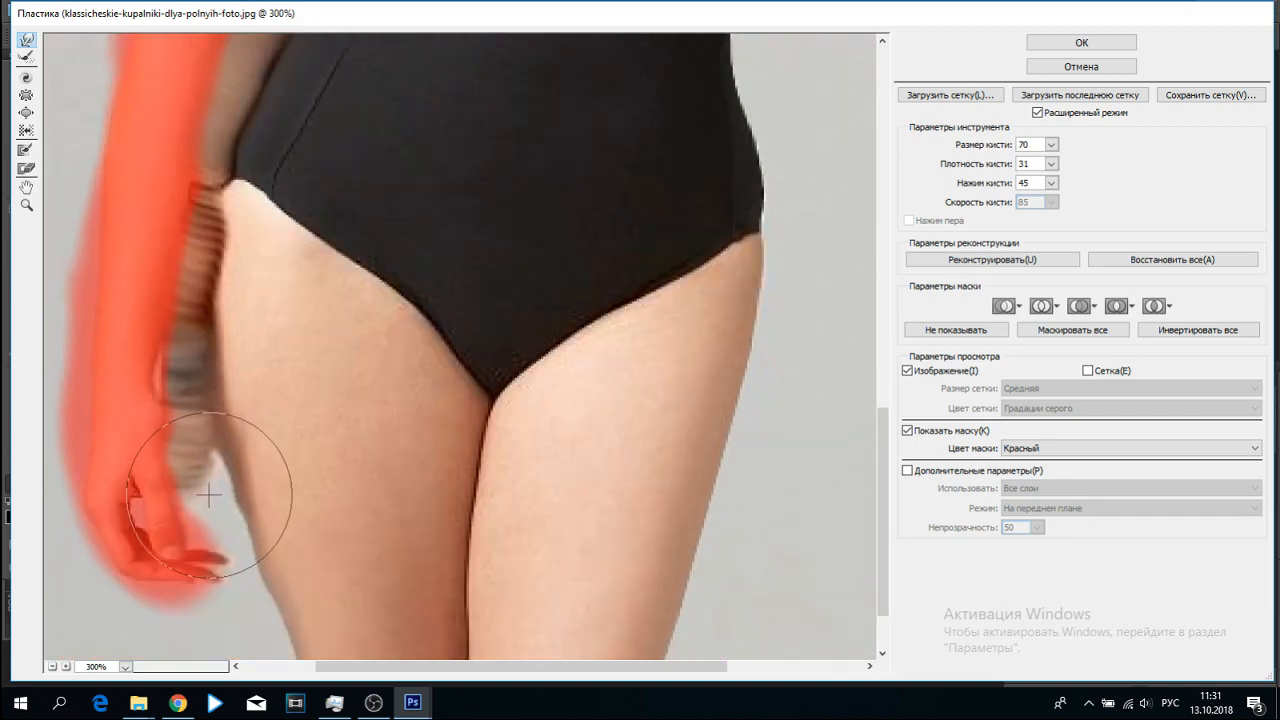
{"action": "left_click", "coordinate": [1081, 66]}
Clone grey background over the smeared area between the lowered arm and the waist with a 16-pixel Clone Stamp
{"action": "scroll", "coordinate": [420, 352], "scroll_direction": "down", "scroll_amount": 3}
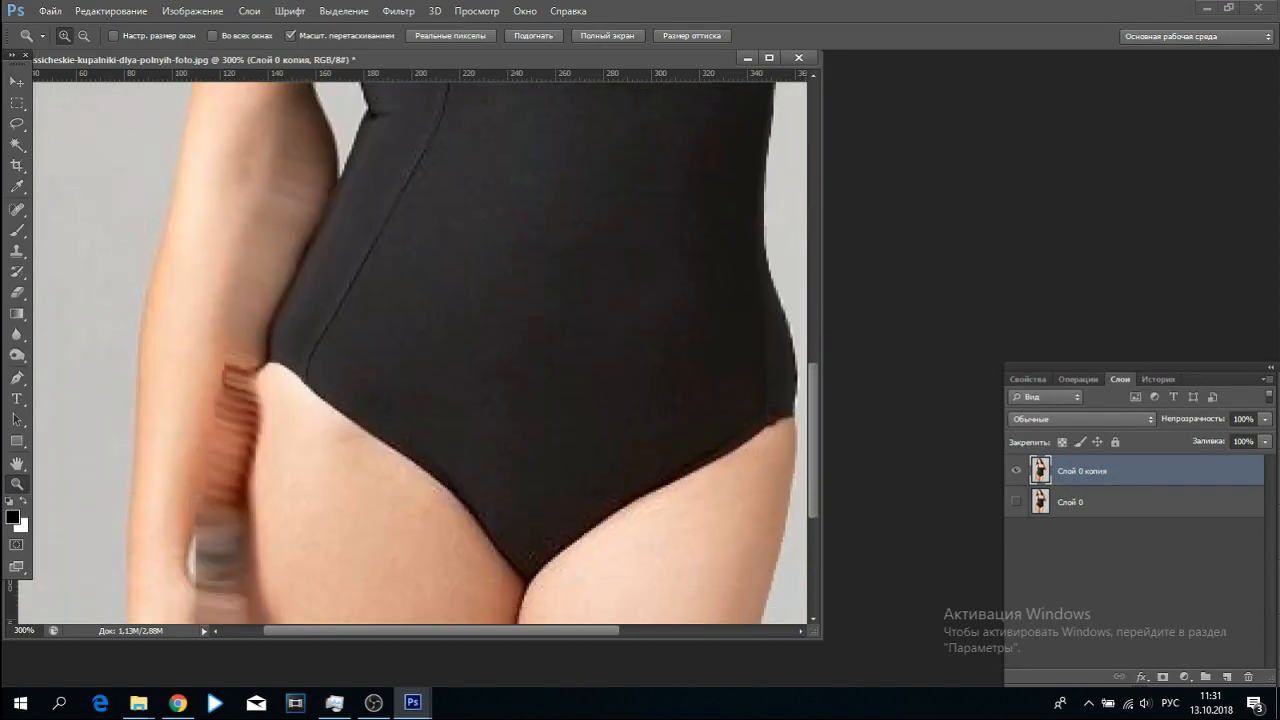
{"action": "scroll", "coordinate": [420, 352], "scroll_direction": "up", "scroll_amount": 3}
{"action": "key", "text": "s"}
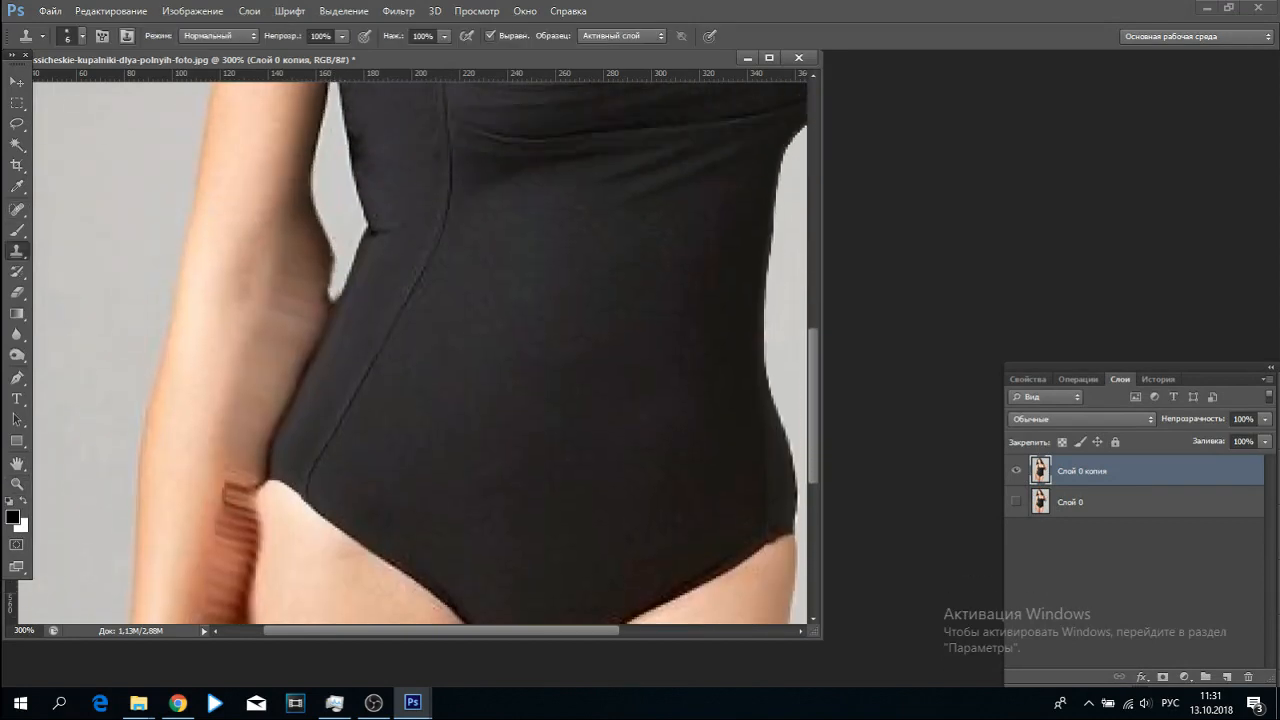
{"action": "left_click", "coordinate": [82, 36]}
{"action": "left_click_drag", "start_coordinate": [31, 87], "coordinate": [50, 87]}
{"action": "key", "text": "Return"}
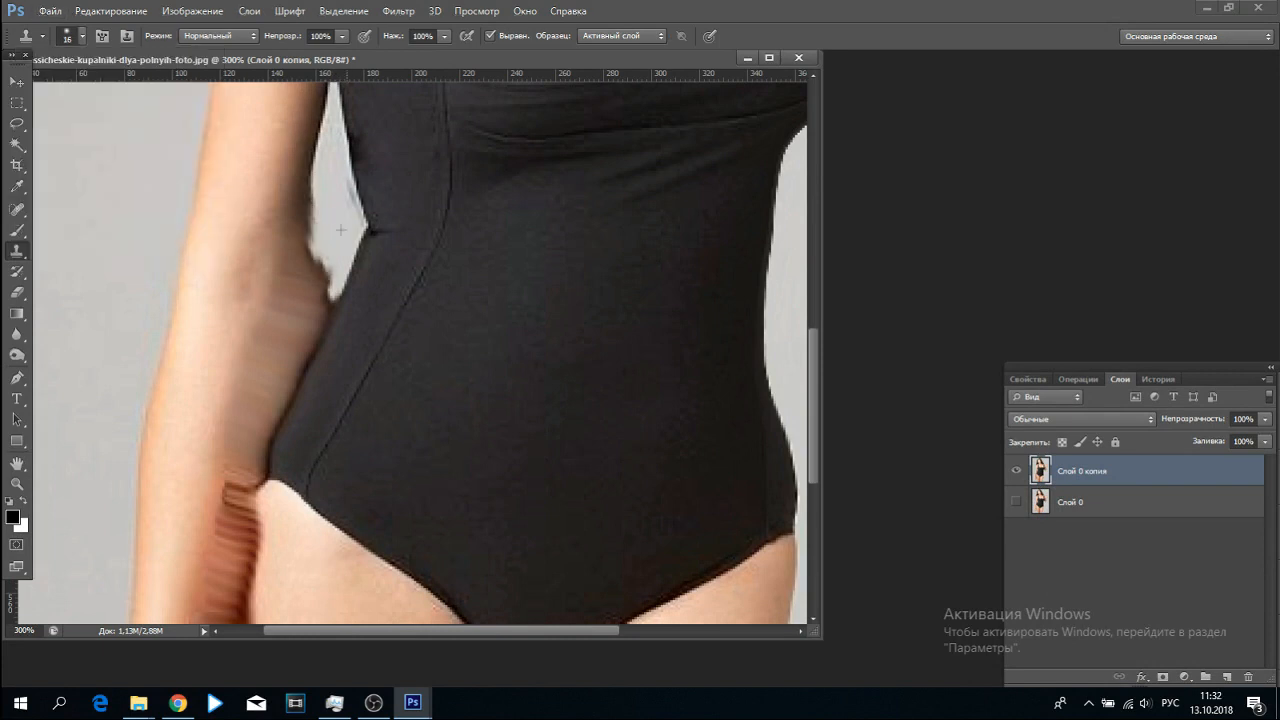
{"action": "left_click_drag", "start_coordinate": [316, 256], "coordinate": [322, 288]}
{"action": "left_click", "coordinate": [82, 36]}
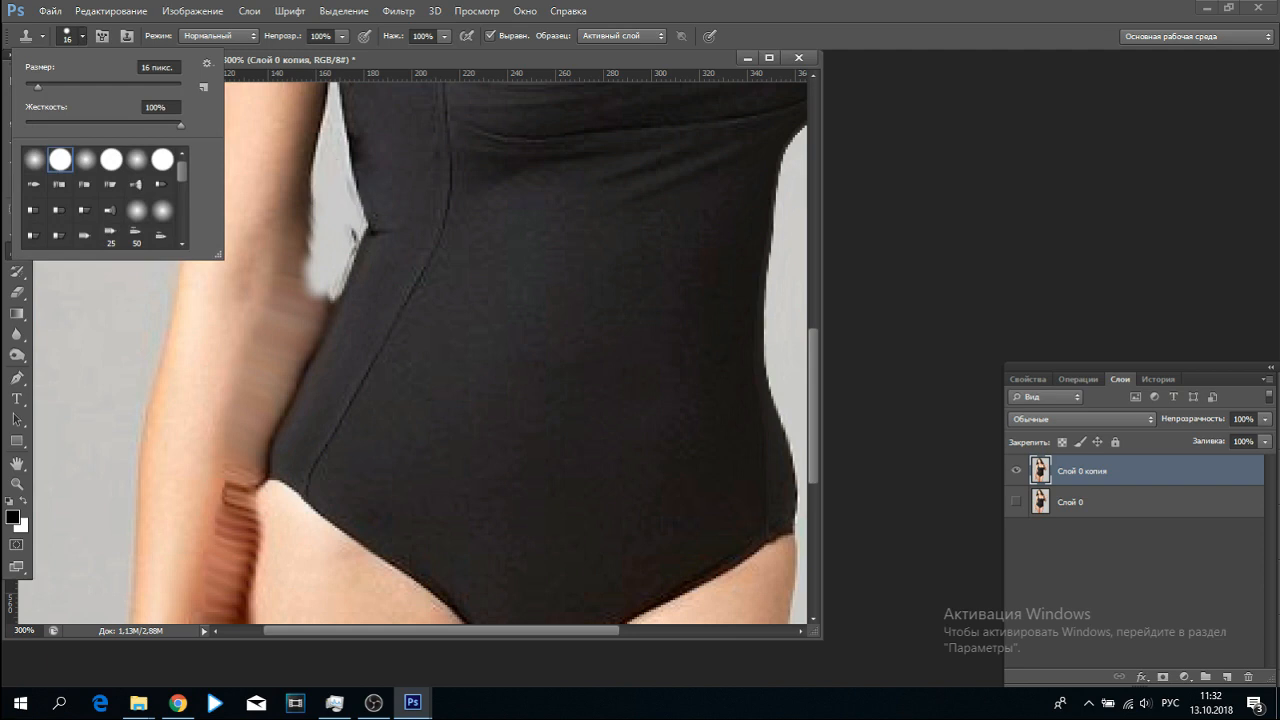
{"action": "left_click_drag", "start_coordinate": [350, 230], "coordinate": [344, 236]}
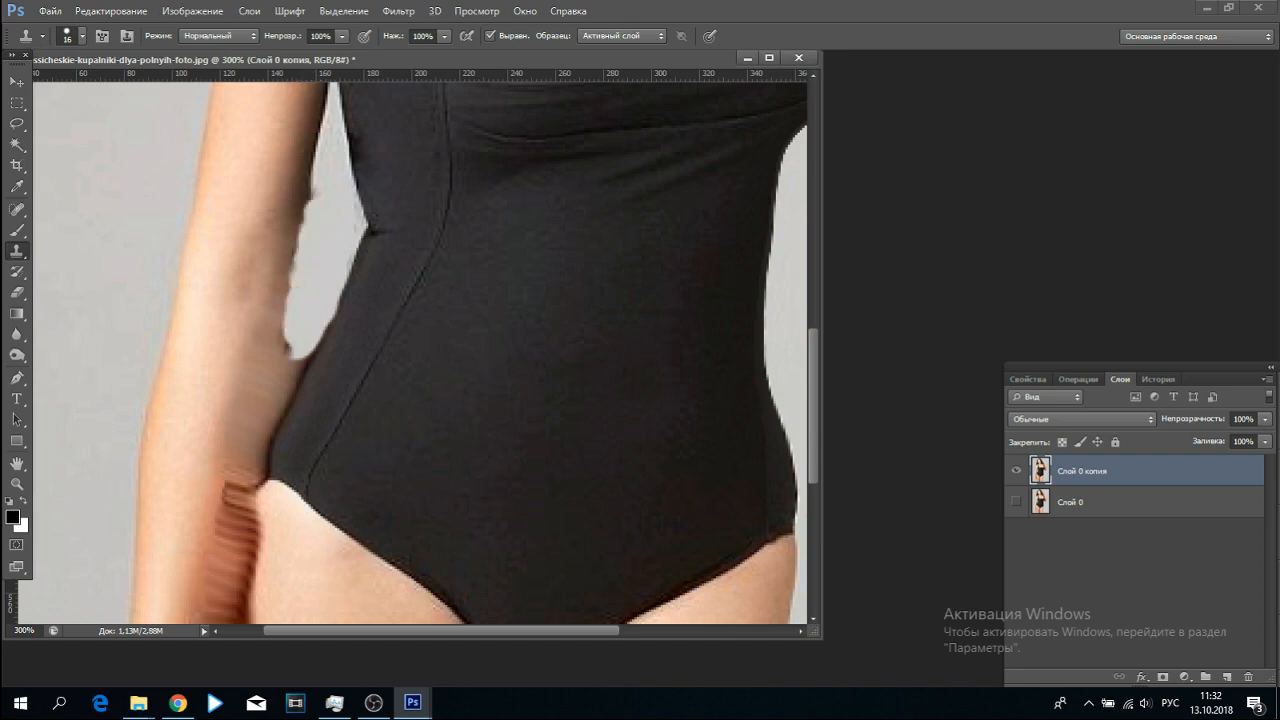
Clone grey background over the smears between the lowered hand and the outer thigh
{"action": "scroll", "coordinate": [420, 350], "scroll_direction": "down", "scroll_amount": 5}
{"action": "left_click_drag", "start_coordinate": [229, 445], "coordinate": [232, 426]}
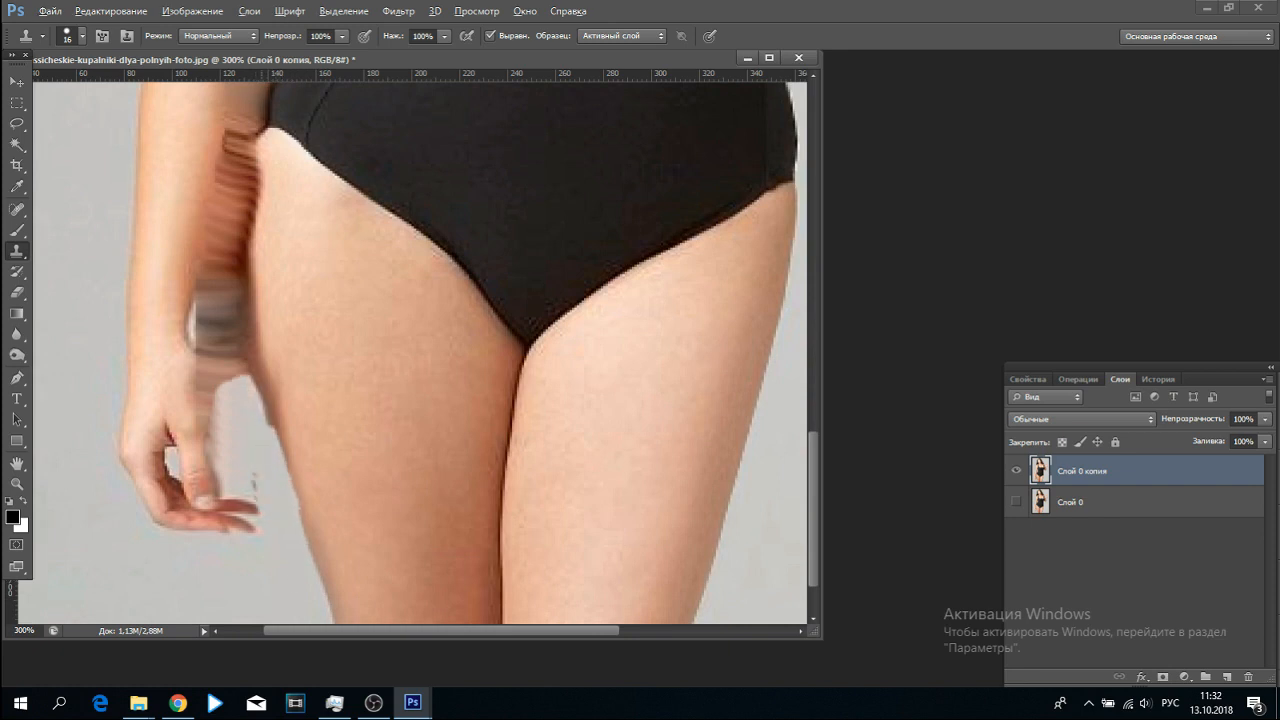
{"action": "left_click_drag", "start_coordinate": [270, 440], "coordinate": [237, 385]}
{"action": "mouse_move", "coordinate": [242, 433]}
{"action": "left_mouse_down"}
{"action": "mouse_move", "coordinate": [216, 335]}
{"action": "mouse_move", "coordinate": [228, 352]}
{"action": "left_mouse_up"}
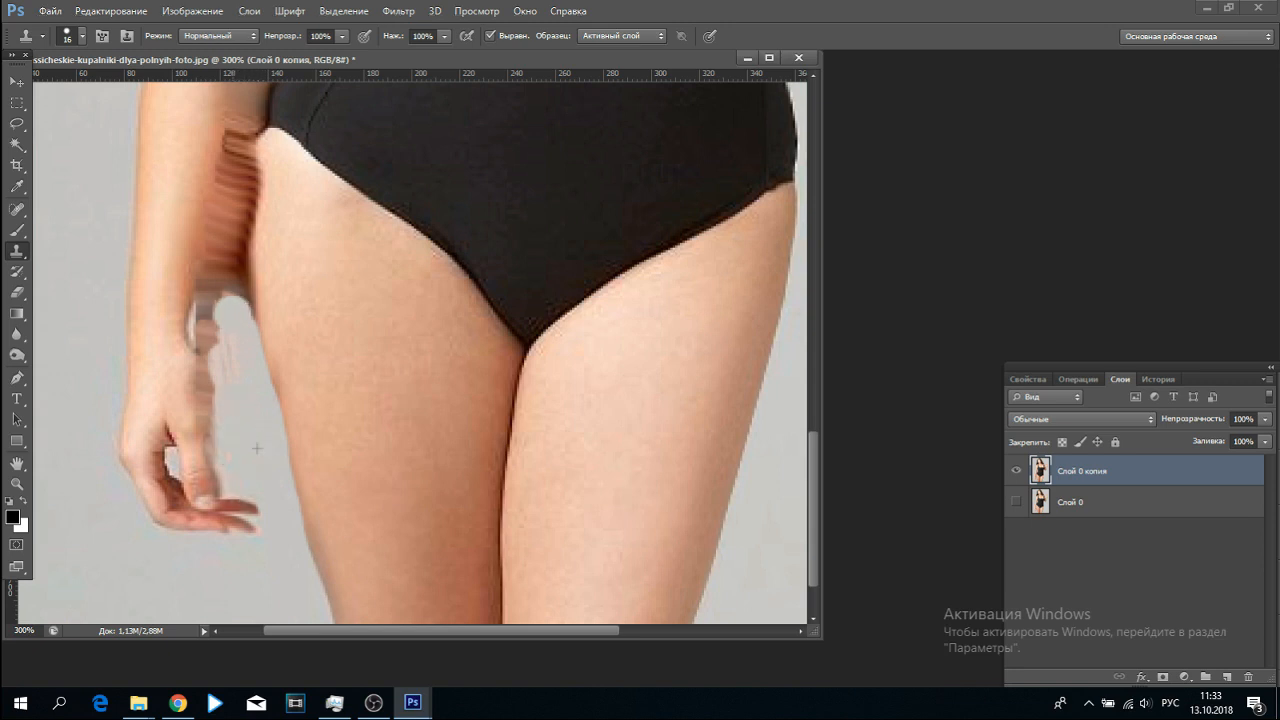
Clear the remaining smears between the forearm and hip and even the arm's inner edge with a 7-pixel Clone Stamp
{"action": "left_click_drag", "start_coordinate": [813, 480], "coordinate": [813, 377]}
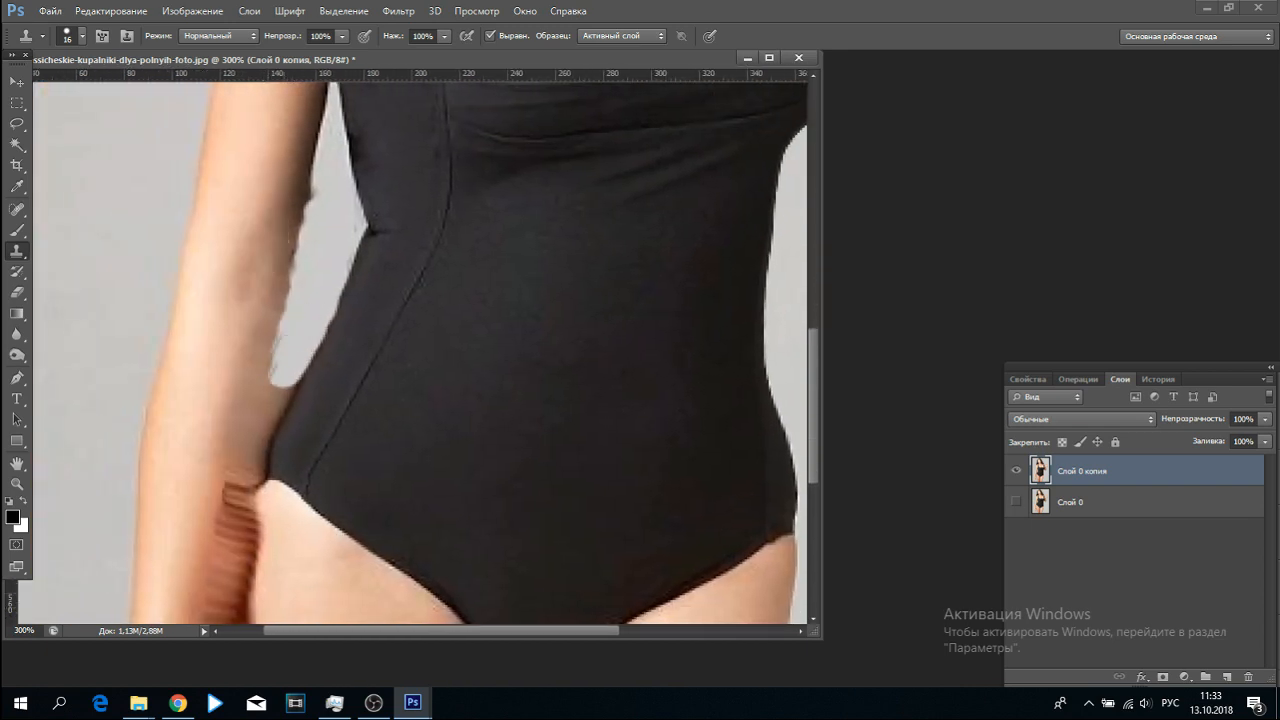
{"action": "left_click", "coordinate": [67, 36]}
{"action": "key", "text": "Return"}
{"action": "left_click", "coordinate": [67, 36]}
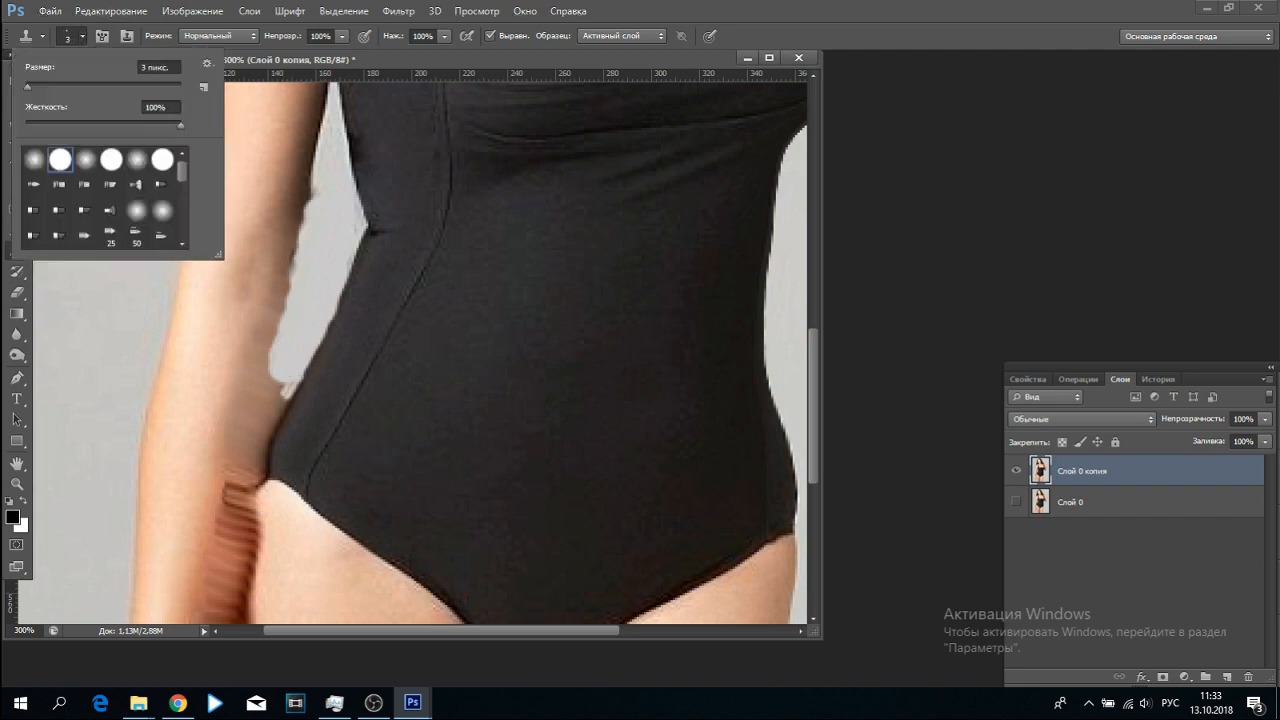
{"action": "key", "text": "Return"}
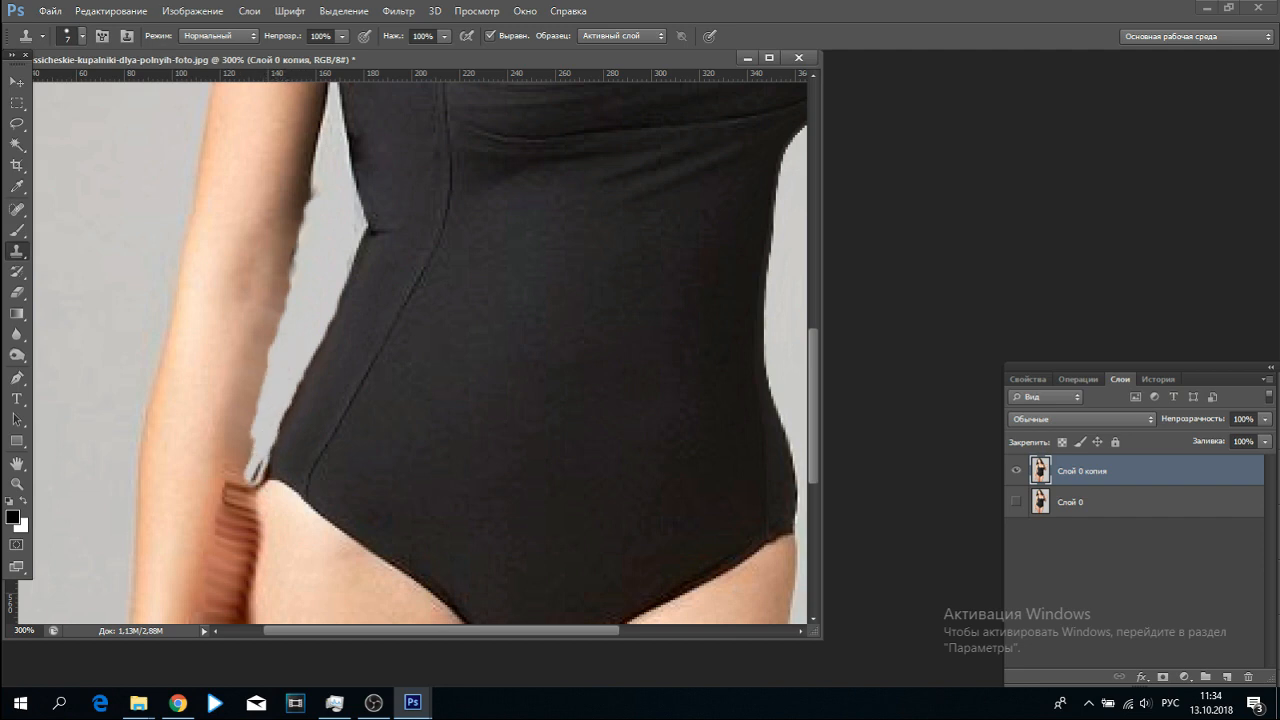
{"action": "scroll", "coordinate": [420, 350], "scroll_direction": "down", "scroll_amount": 3}
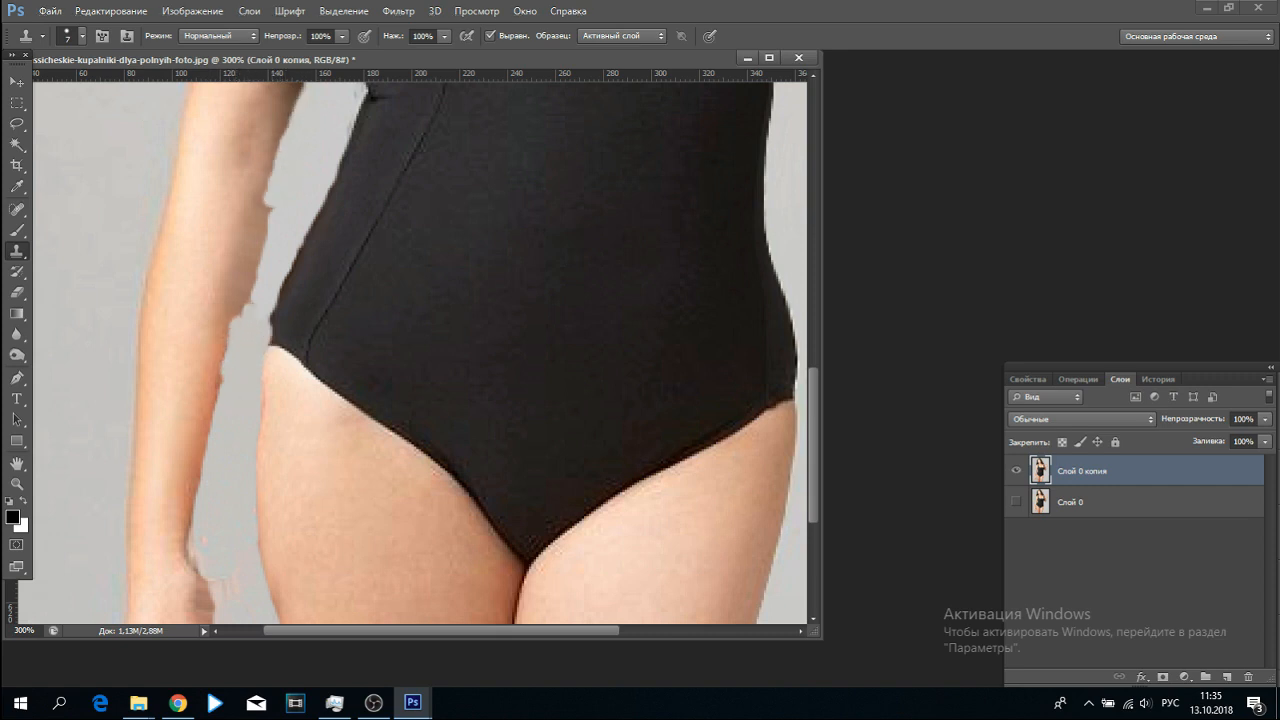
{"action": "left_click_drag", "start_coordinate": [255, 240], "coordinate": [238, 314]}
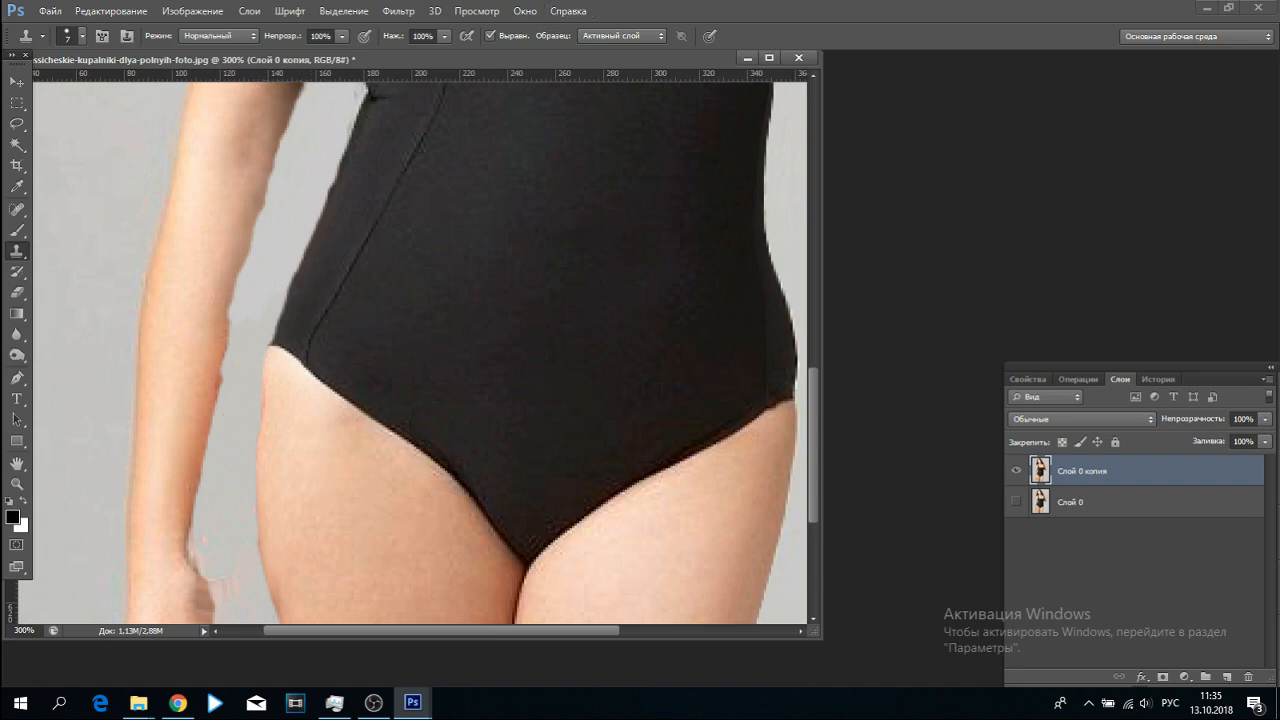
In Liquify, push the waist, hip and outer thigh on the raised-arm side inward with Forward Warp at brush size 70
{"action": "left_click", "coordinate": [398, 10]}
{"action": "left_click", "coordinate": [430, 120]}
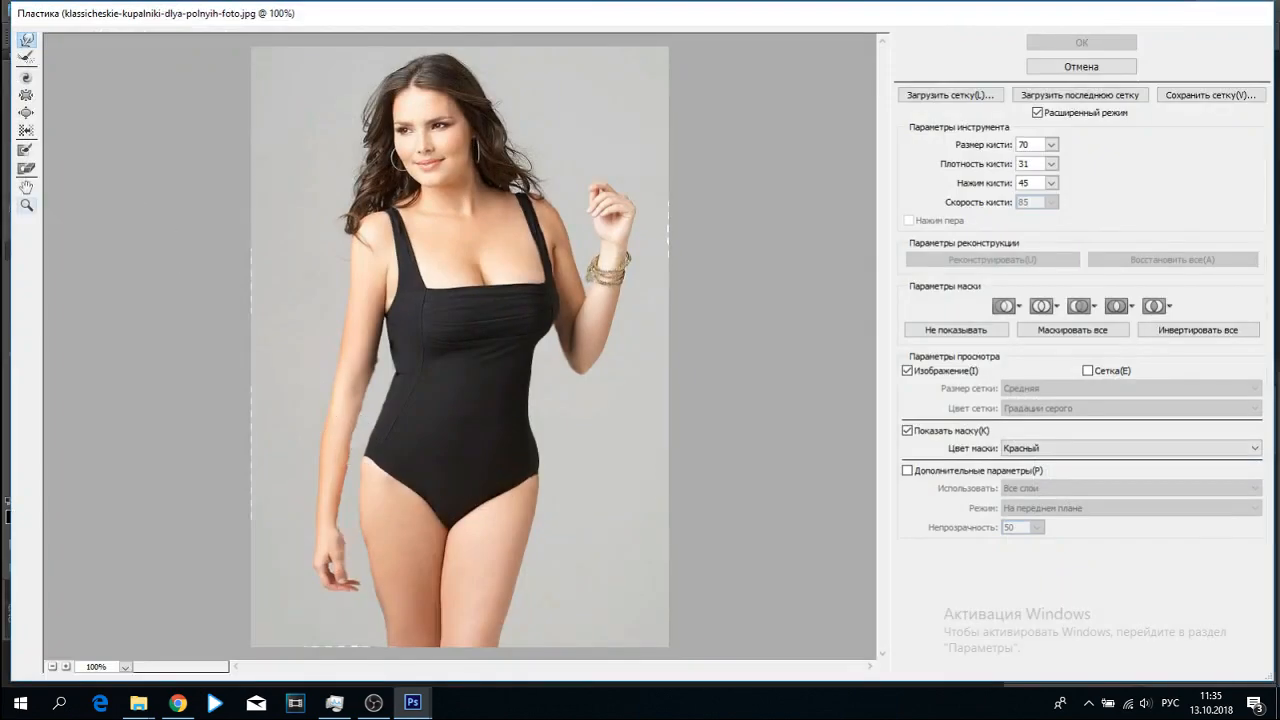
{"action": "key", "text": "ctrl+plus"}
{"action": "left_click_drag", "start_coordinate": [883, 350], "coordinate": [883, 494]}
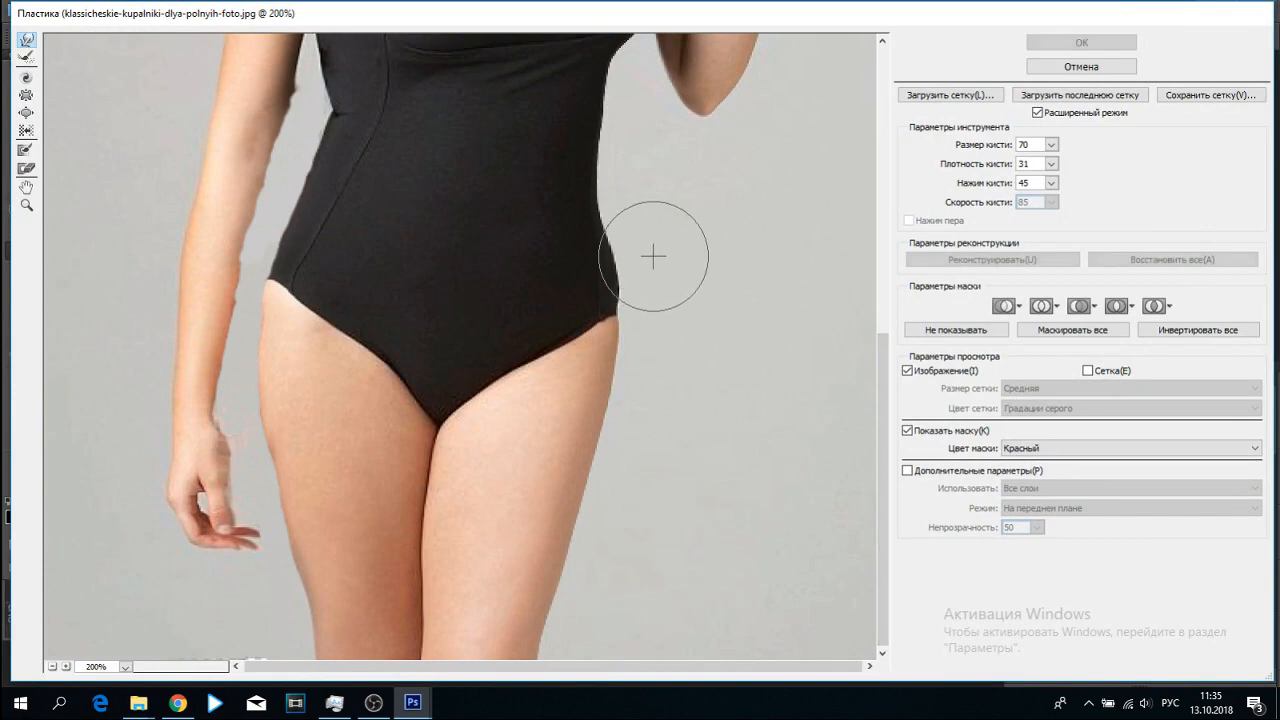
{"action": "left_click_drag", "start_coordinate": [652, 257], "coordinate": [635, 251]}
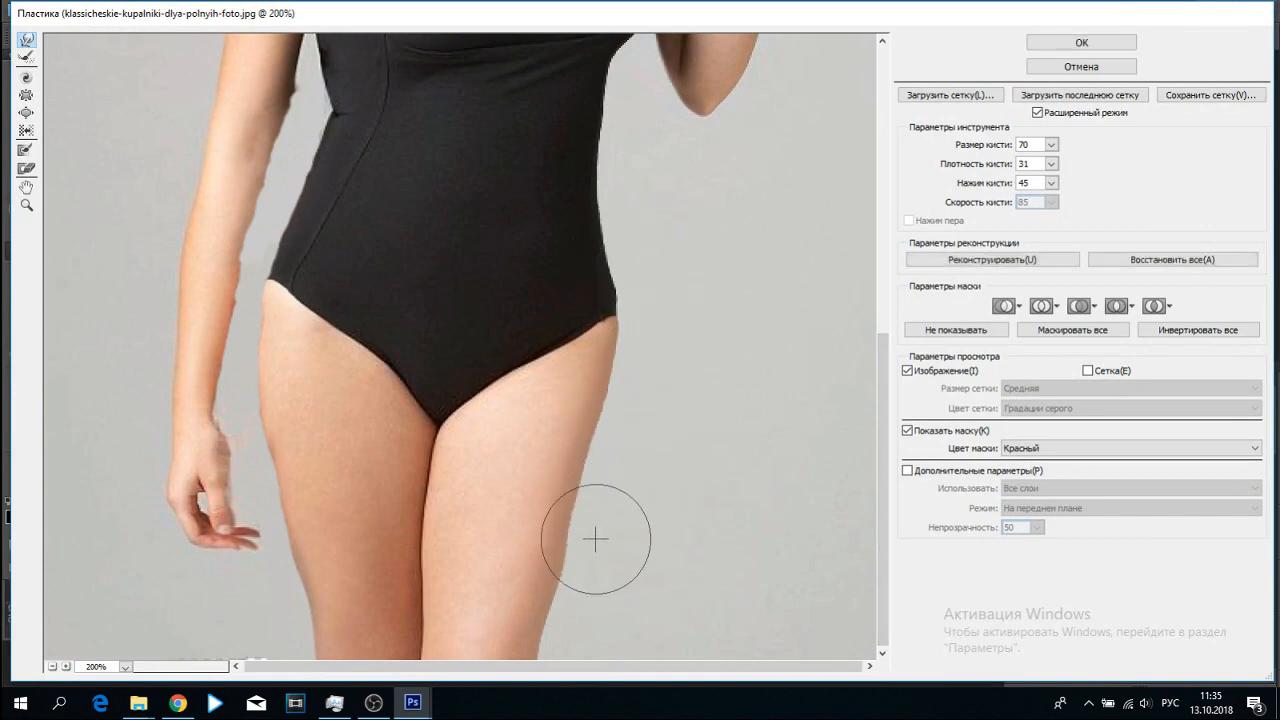
{"action": "mouse_move", "coordinate": [650, 238]}
{"action": "left_mouse_down"}
{"action": "mouse_move", "coordinate": [629, 209]}
{"action": "mouse_move", "coordinate": [628, 165]}
{"action": "left_mouse_up"}
{"action": "left_click_drag", "start_coordinate": [631, 109], "coordinate": [608, 156]}
{"action": "left_click_drag", "start_coordinate": [883, 490], "coordinate": [883, 398]}
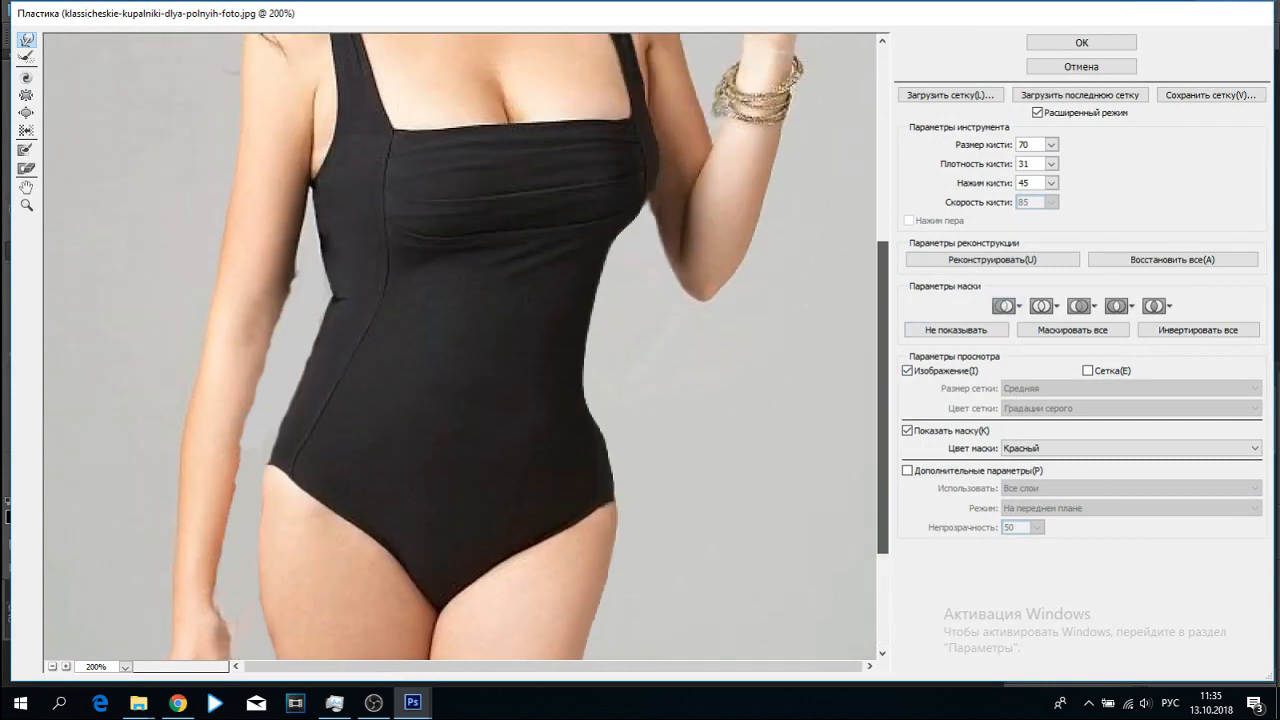
{"action": "left_click_drag", "start_coordinate": [650, 514], "coordinate": [630, 508]}
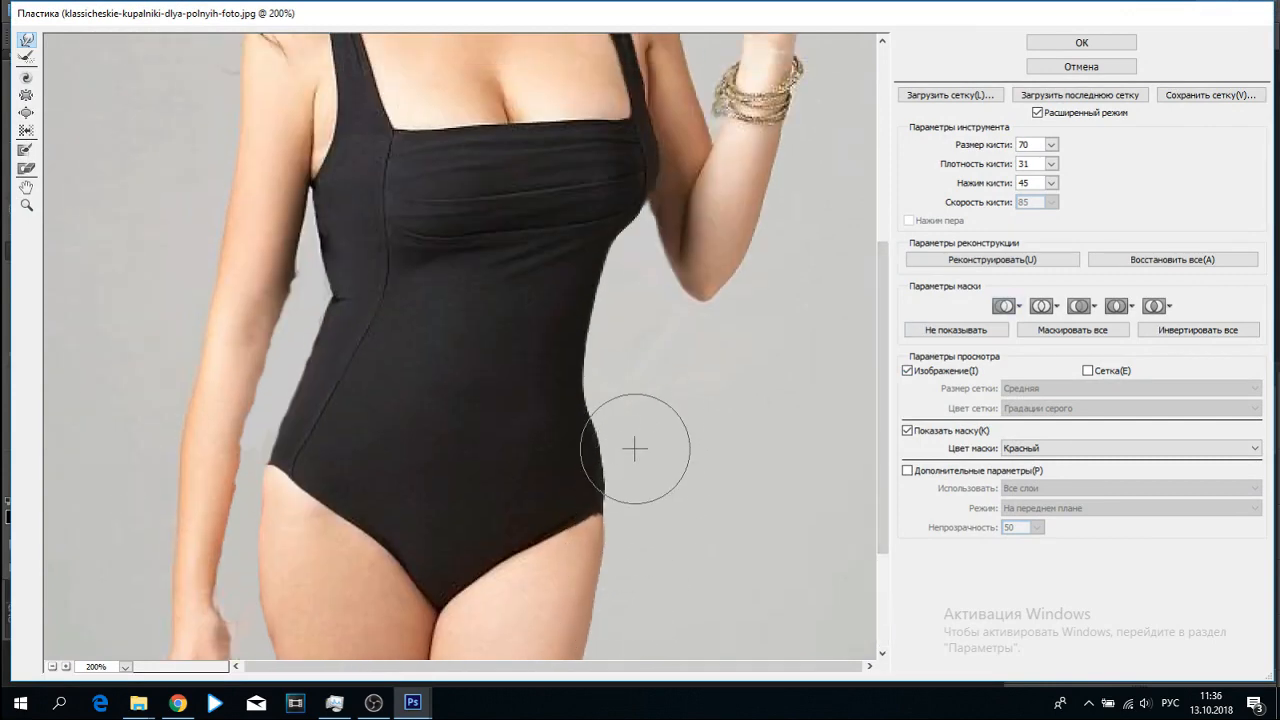
{"action": "left_click_drag", "start_coordinate": [883, 400], "coordinate": [883, 490]}
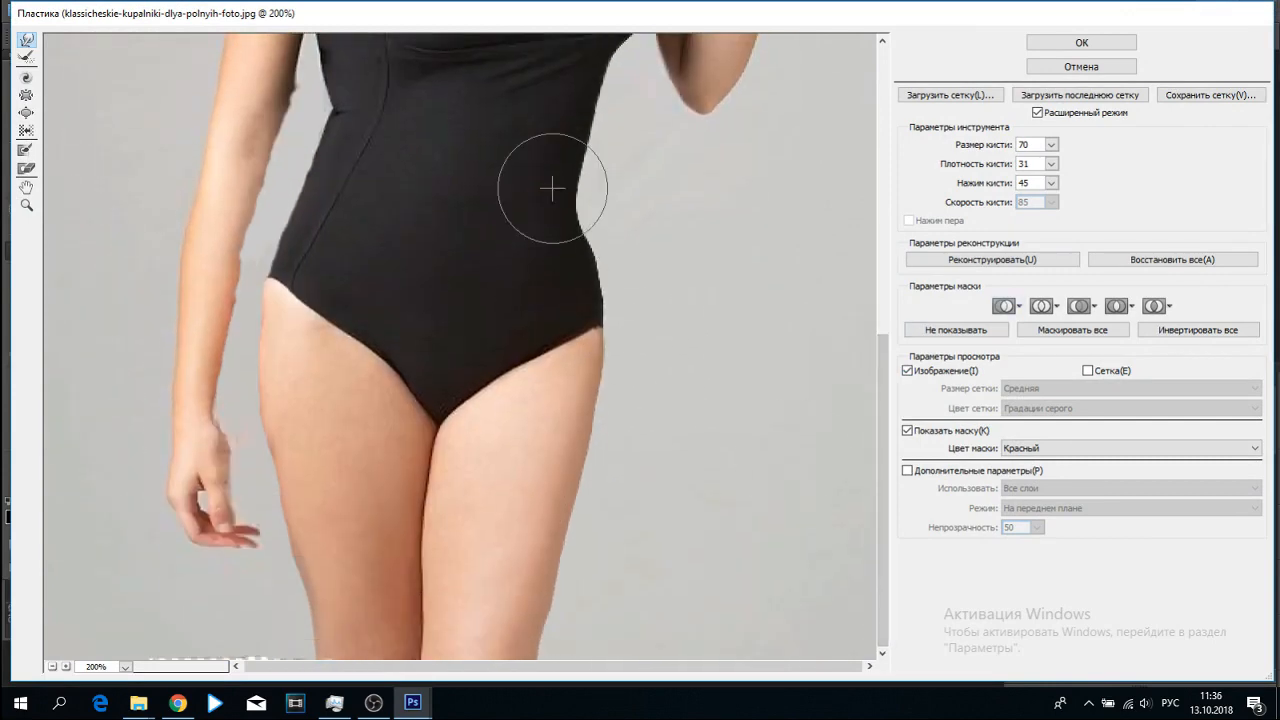
Push the waist, hip and thigh edge beside the lowered arm inward, reducing the Forward Warp brush size to 60
{"action": "left_click_drag", "start_coordinate": [240, 421], "coordinate": [260, 443]}
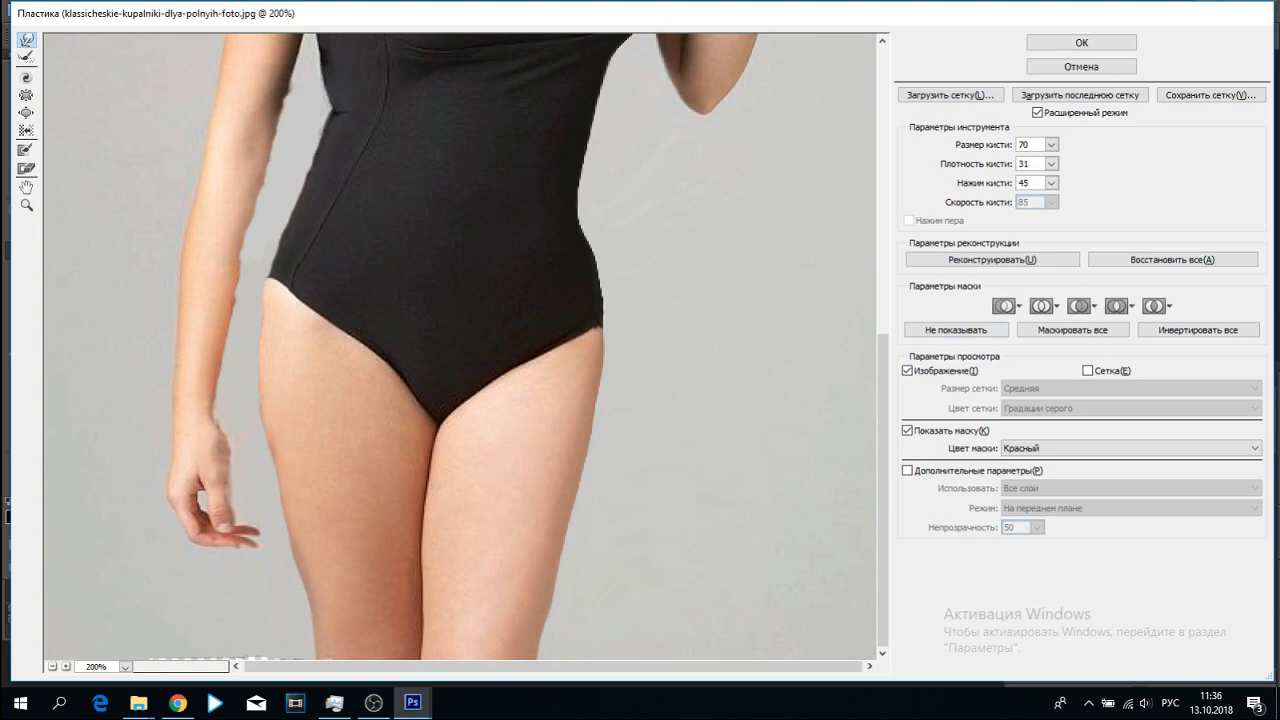
{"action": "scroll", "coordinate": [682, 281], "scroll_direction": "up", "scroll_amount": 3}
{"action": "left_click_drag", "start_coordinate": [316, 205], "coordinate": [345, 243]}
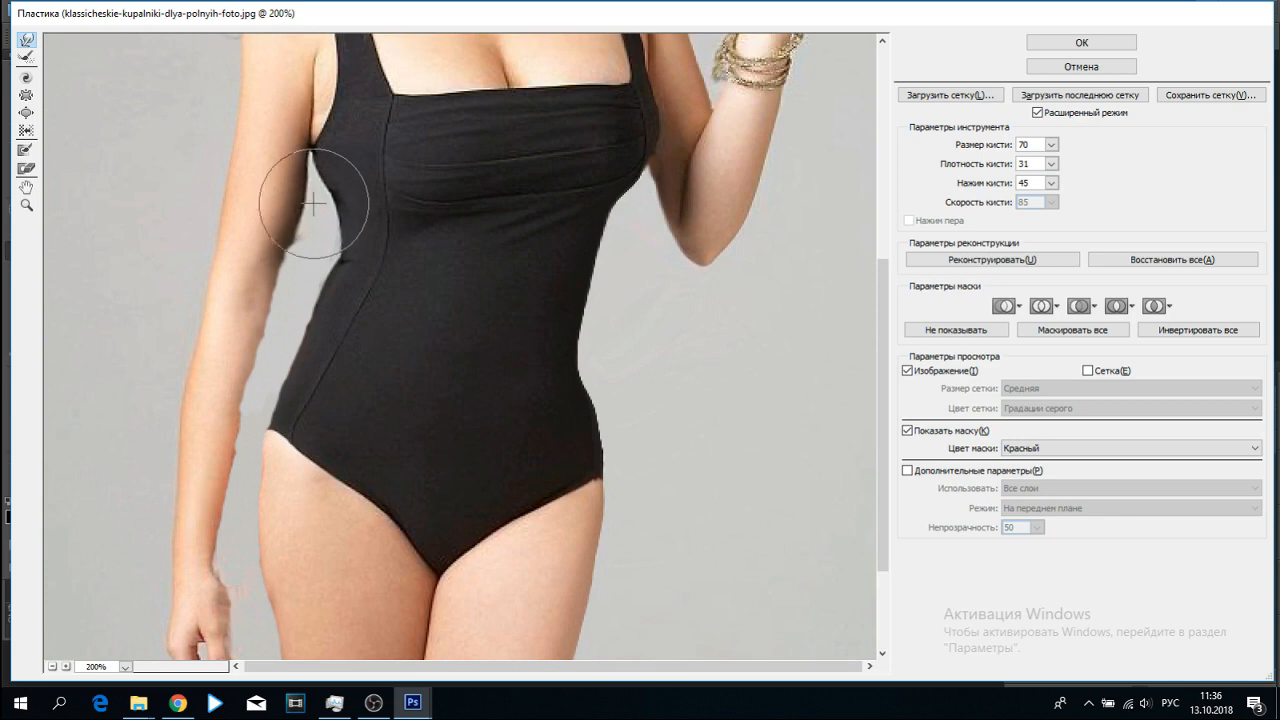
{"action": "mouse_move", "coordinate": [318, 178]}
{"action": "left_mouse_down"}
{"action": "mouse_move", "coordinate": [312, 231]}
{"action": "mouse_move", "coordinate": [333, 245]}
{"action": "mouse_move", "coordinate": [327, 226]}
{"action": "mouse_move", "coordinate": [289, 240]}
{"action": "mouse_move", "coordinate": [325, 313]}
{"action": "mouse_move", "coordinate": [294, 343]}
{"action": "mouse_move", "coordinate": [281, 384]}
{"action": "mouse_move", "coordinate": [346, 391]}
{"action": "mouse_move", "coordinate": [293, 353]}
{"action": "mouse_move", "coordinate": [267, 414]}
{"action": "mouse_move", "coordinate": [278, 391]}
{"action": "mouse_move", "coordinate": [268, 473]}
{"action": "mouse_move", "coordinate": [258, 462]}
{"action": "mouse_move", "coordinate": [269, 437]}
{"action": "mouse_move", "coordinate": [239, 529]}
{"action": "mouse_move", "coordinate": [268, 580]}
{"action": "mouse_move", "coordinate": [266, 624]}
{"action": "mouse_move", "coordinate": [305, 636]}
{"action": "left_mouse_up"}
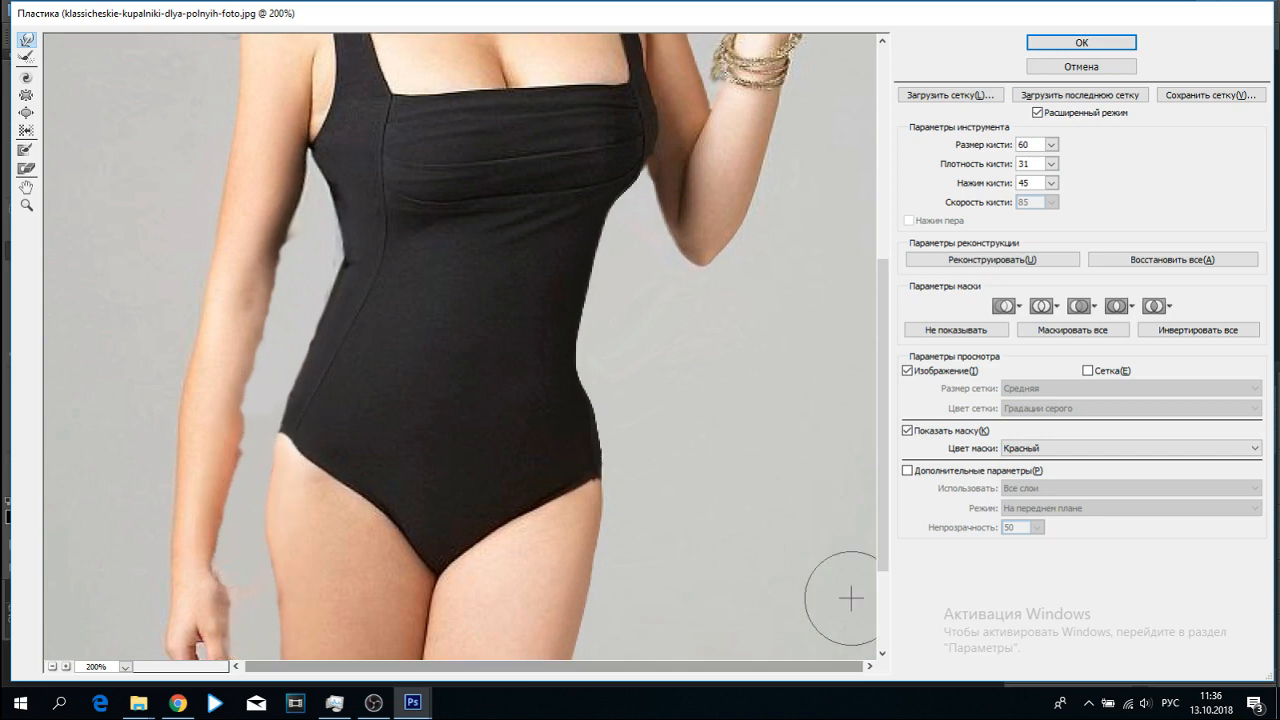
Even out the hips and upper thighs on both sides of the body with the size-60 Forward Warp brush
{"action": "scroll", "coordinate": [573, 630], "scroll_direction": "down", "scroll_amount": 3}
{"action": "mouse_move", "coordinate": [265, 541]}
{"action": "left_mouse_down"}
{"action": "mouse_move", "coordinate": [251, 523]}
{"action": "mouse_move", "coordinate": [251, 551]}
{"action": "mouse_move", "coordinate": [226, 425]}
{"action": "mouse_move", "coordinate": [246, 454]}
{"action": "left_mouse_up"}
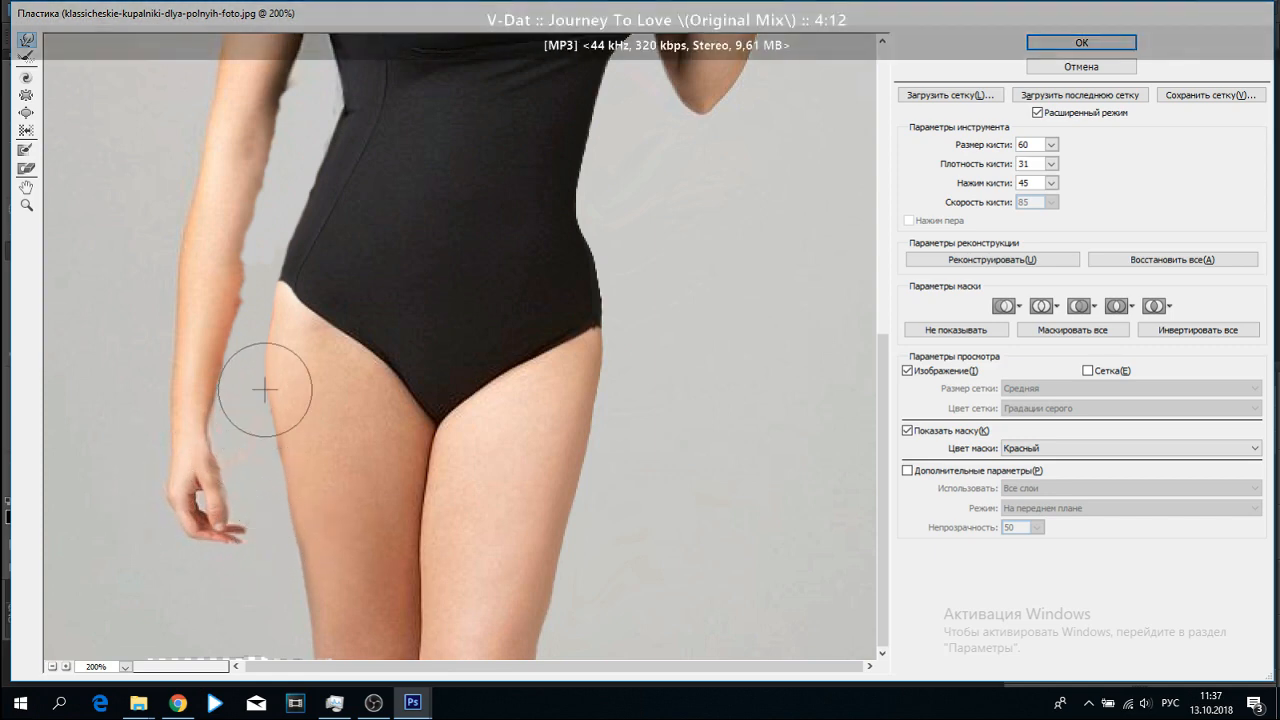
{"action": "mouse_move", "coordinate": [603, 246]}
{"action": "left_mouse_down"}
{"action": "mouse_move", "coordinate": [626, 269]}
{"action": "mouse_move", "coordinate": [631, 318]}
{"action": "mouse_move", "coordinate": [608, 259]}
{"action": "mouse_move", "coordinate": [644, 406]}
{"action": "mouse_move", "coordinate": [609, 365]}
{"action": "mouse_move", "coordinate": [617, 306]}
{"action": "left_mouse_up"}
{"action": "left_click_drag", "start_coordinate": [257, 274], "coordinate": [289, 217]}
{"action": "left_click_drag", "start_coordinate": [257, 317], "coordinate": [271, 418]}
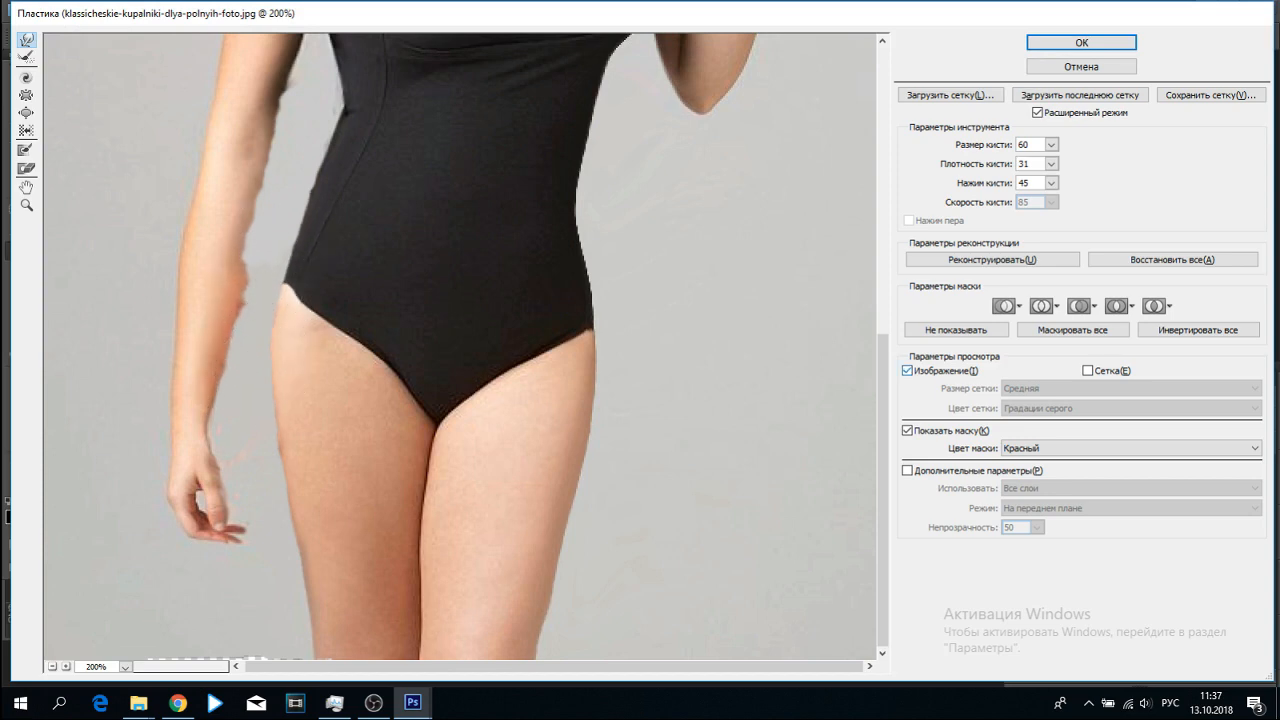
Refine the lowered arm's inner edge down to the forearm with Forward Warp and apply Liquify
{"action": "scroll", "coordinate": [303, 296], "scroll_direction": "up", "scroll_amount": 7}
{"action": "scroll", "coordinate": [303, 296], "scroll_direction": "down", "scroll_amount": 3}
{"action": "mouse_move", "coordinate": [303, 296]}
{"action": "left_mouse_down"}
{"action": "mouse_move", "coordinate": [311, 245]}
{"action": "mouse_move", "coordinate": [324, 276]}
{"action": "mouse_move", "coordinate": [264, 268]}
{"action": "mouse_move", "coordinate": [264, 240]}
{"action": "mouse_move", "coordinate": [240, 321]}
{"action": "mouse_move", "coordinate": [244, 449]}
{"action": "mouse_move", "coordinate": [251, 433]}
{"action": "mouse_move", "coordinate": [228, 509]}
{"action": "left_mouse_up"}
{"action": "scroll", "coordinate": [571, 337], "scroll_direction": "down", "scroll_amount": 2}
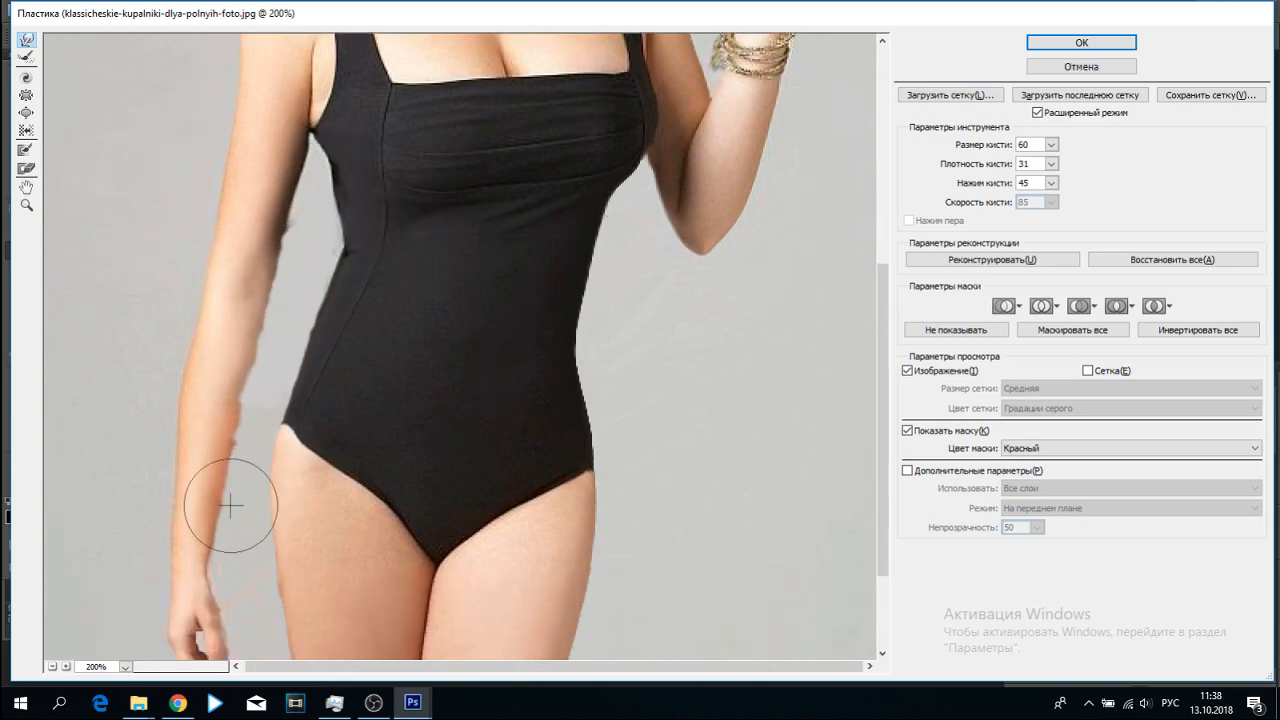
{"action": "key", "text": "Return"}
Clean the bumps and smears along the lowered arm's inner edge with a 15-pixel Clone Stamp
{"action": "scroll", "coordinate": [197, 375], "scroll_direction": "up", "scroll_amount": 5}
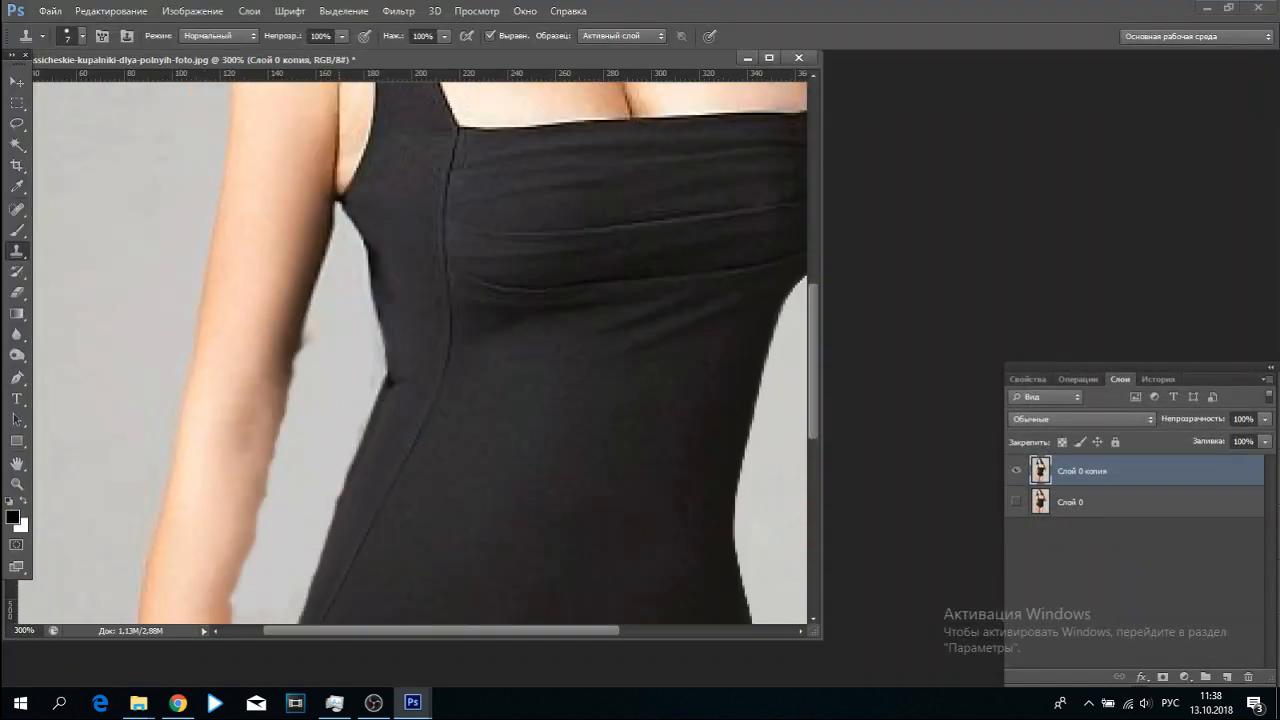
{"action": "left_click", "coordinate": [82, 36]}
{"action": "left_click_drag", "start_coordinate": [30, 88], "coordinate": [37, 88]}
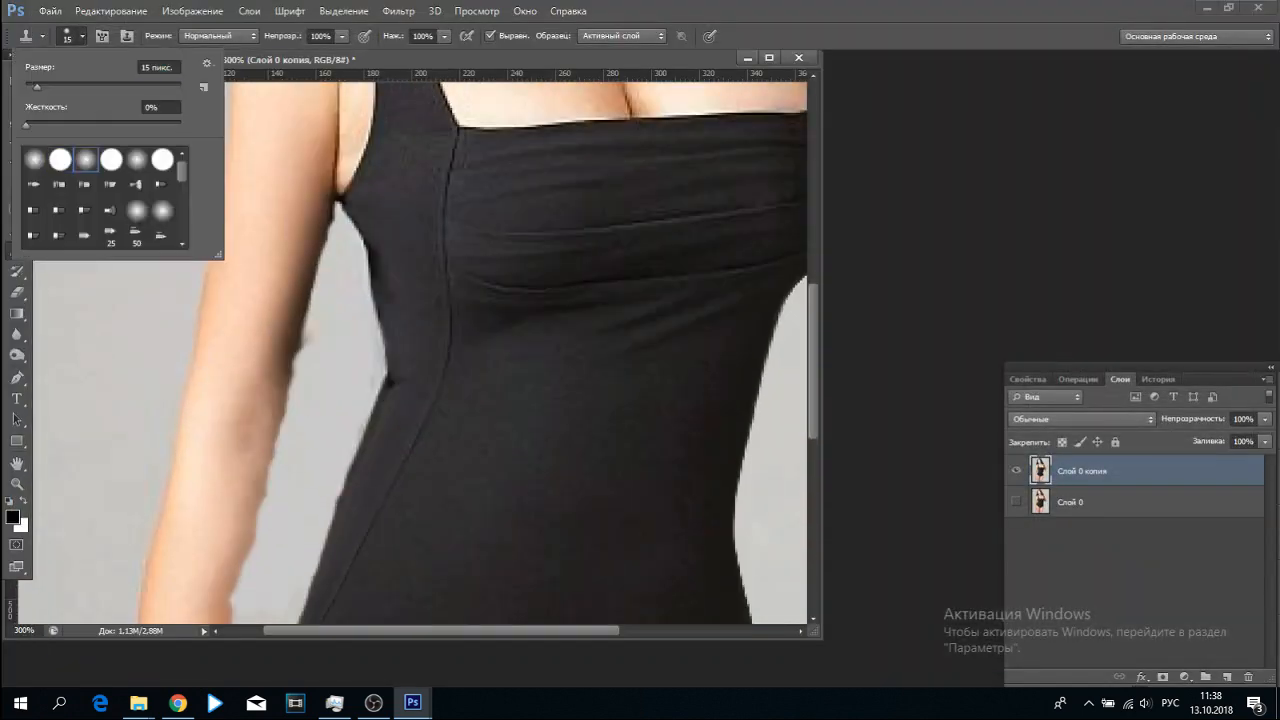
{"action": "left_click", "coordinate": [82, 36]}
{"action": "left_click", "coordinate": [82, 36]}
{"action": "left_click", "coordinate": [61, 160]}
{"action": "left_click", "coordinate": [316, 294]}
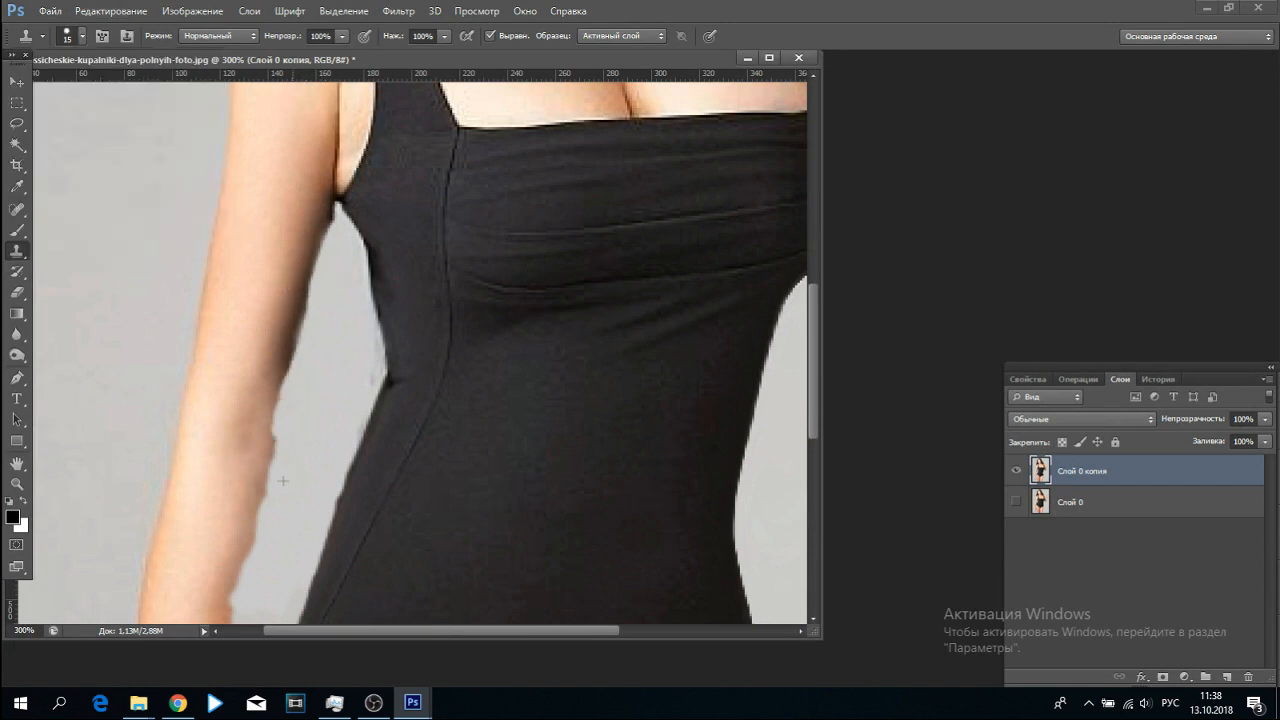
{"action": "key", "text": "ctrl+z"}
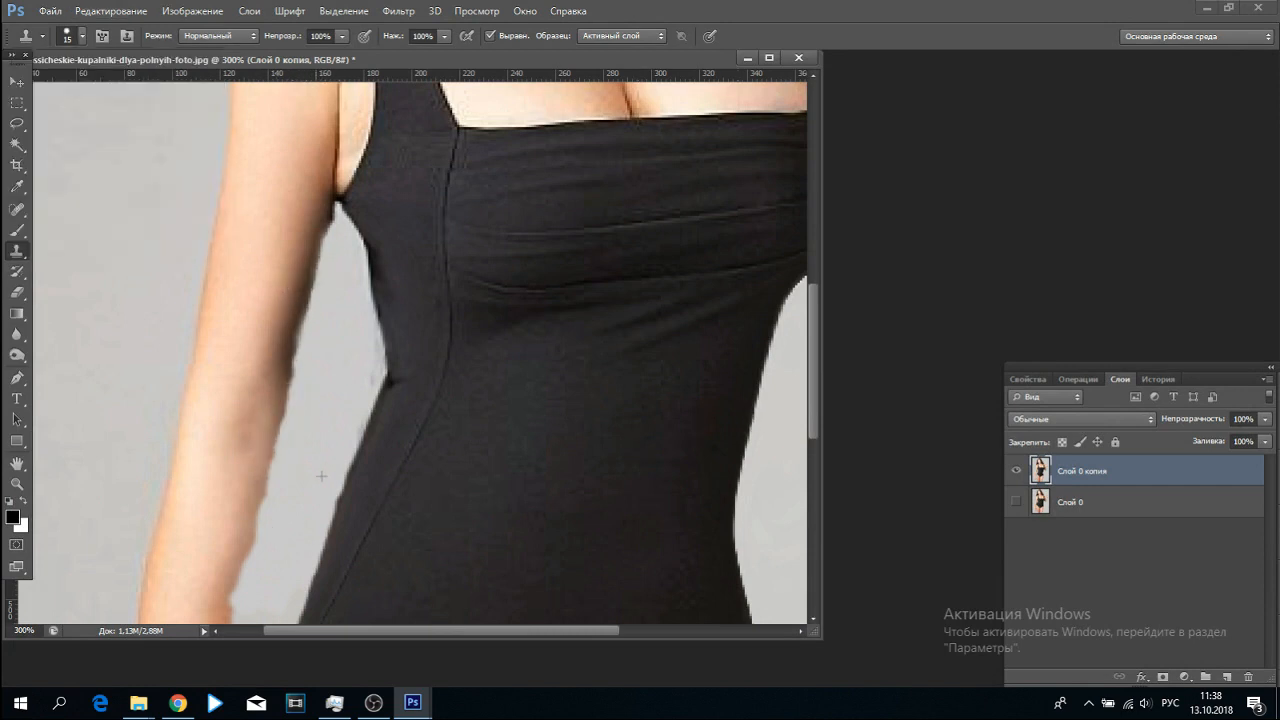
{"action": "scroll", "coordinate": [251, 303], "scroll_direction": "down", "scroll_amount": 3}
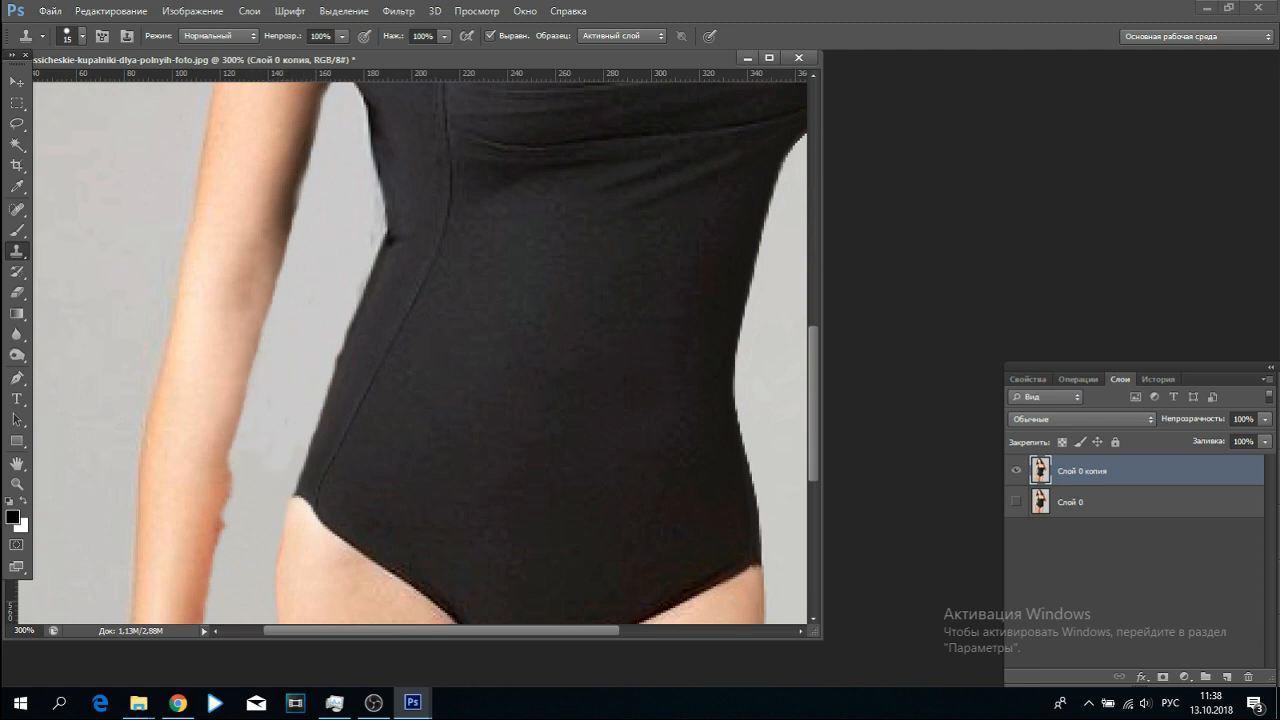
{"action": "scroll", "coordinate": [420, 350], "scroll_direction": "down", "scroll_amount": 4}
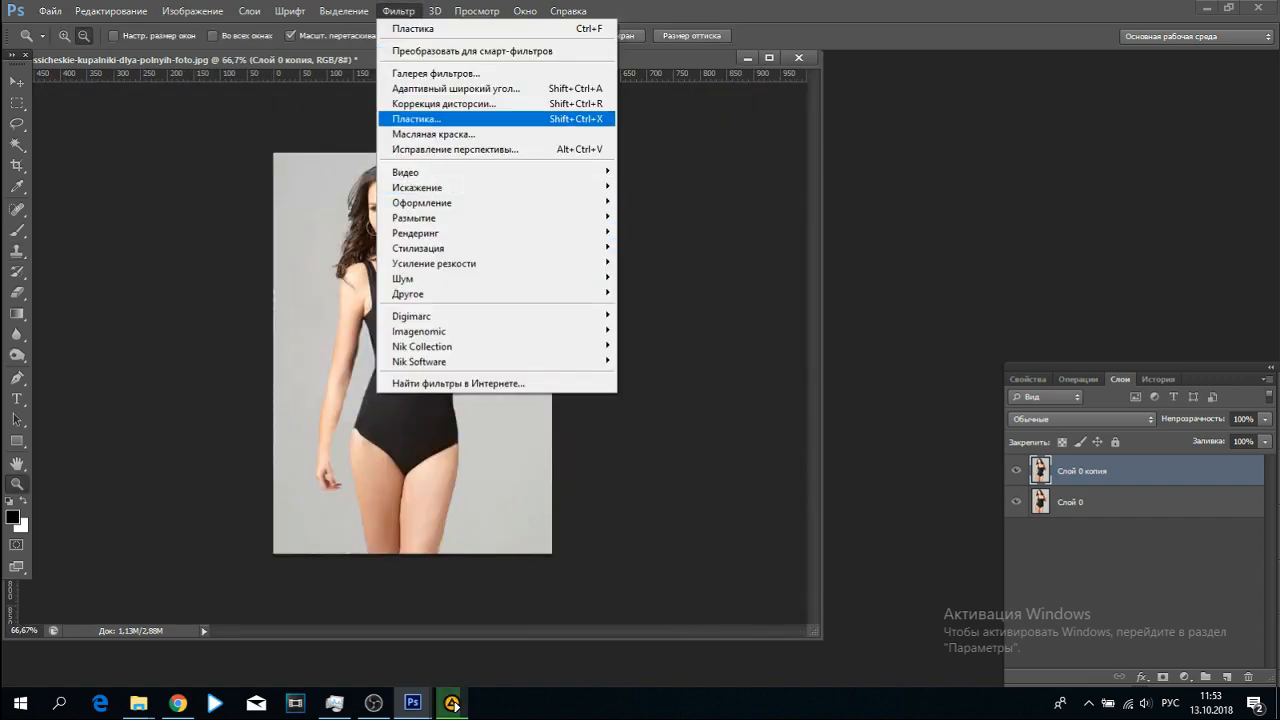
In Liquify, compress the head, shoulders and raised arm toward the body with Forward Warp at brush size 451
{"action": "left_click", "coordinate": [500, 117]}
{"action": "left_click_drag", "start_coordinate": [480, 205], "coordinate": [520, 240]}
{"action": "left_click_drag", "start_coordinate": [569, 300], "coordinate": [550, 305]}
{"action": "left_click_drag", "start_coordinate": [347, 219], "coordinate": [381, 229]}
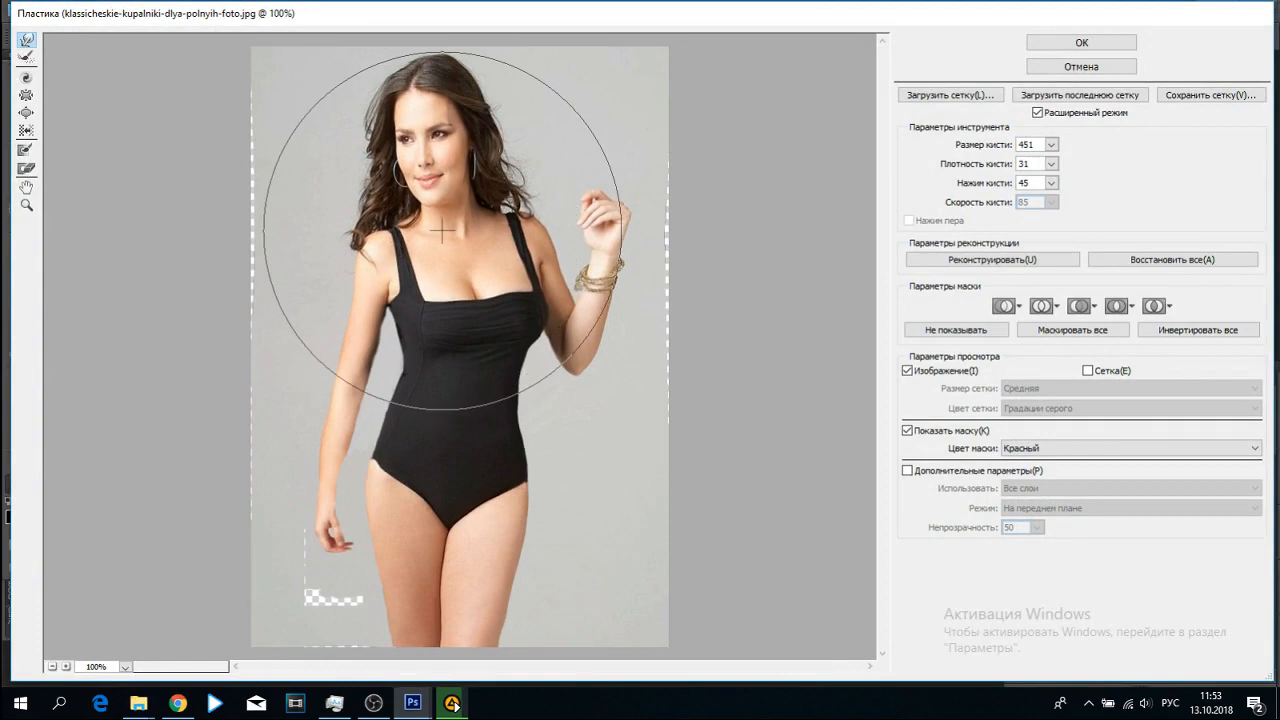
{"action": "left_click_drag", "start_coordinate": [452, 118], "coordinate": [476, 150]}
{"action": "mouse_move", "coordinate": [418, 78]}
{"action": "left_mouse_down"}
{"action": "mouse_move", "coordinate": [376, 110]}
{"action": "mouse_move", "coordinate": [389, 138]}
{"action": "left_mouse_up"}
{"action": "left_click_drag", "start_coordinate": [453, 113], "coordinate": [463, 123]}
{"action": "left_click_drag", "start_coordinate": [574, 288], "coordinate": [558, 288]}
{"action": "left_click_drag", "start_coordinate": [530, 228], "coordinate": [514, 237]}
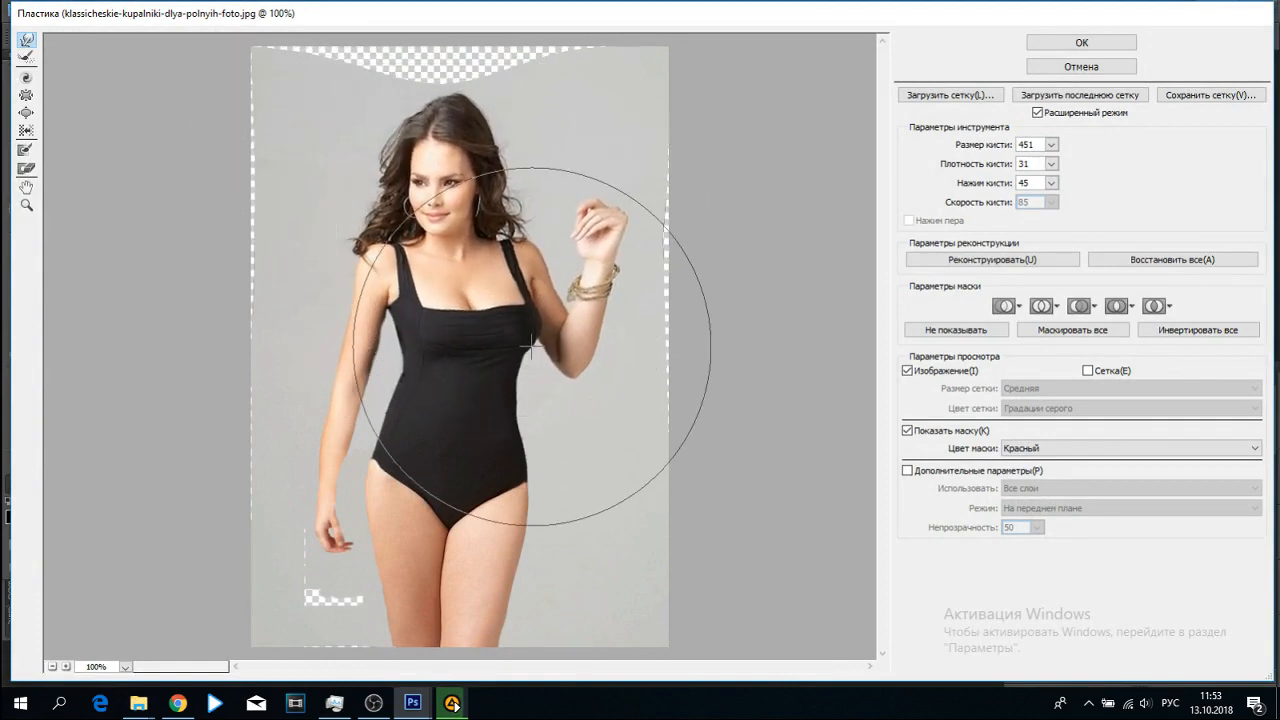
Narrow the waist and hips from both sides and push the top of the head further down with the size-451 brush
{"action": "left_click_drag", "start_coordinate": [558, 440], "coordinate": [543, 443]}
{"action": "left_click_drag", "start_coordinate": [370, 458], "coordinate": [386, 457]}
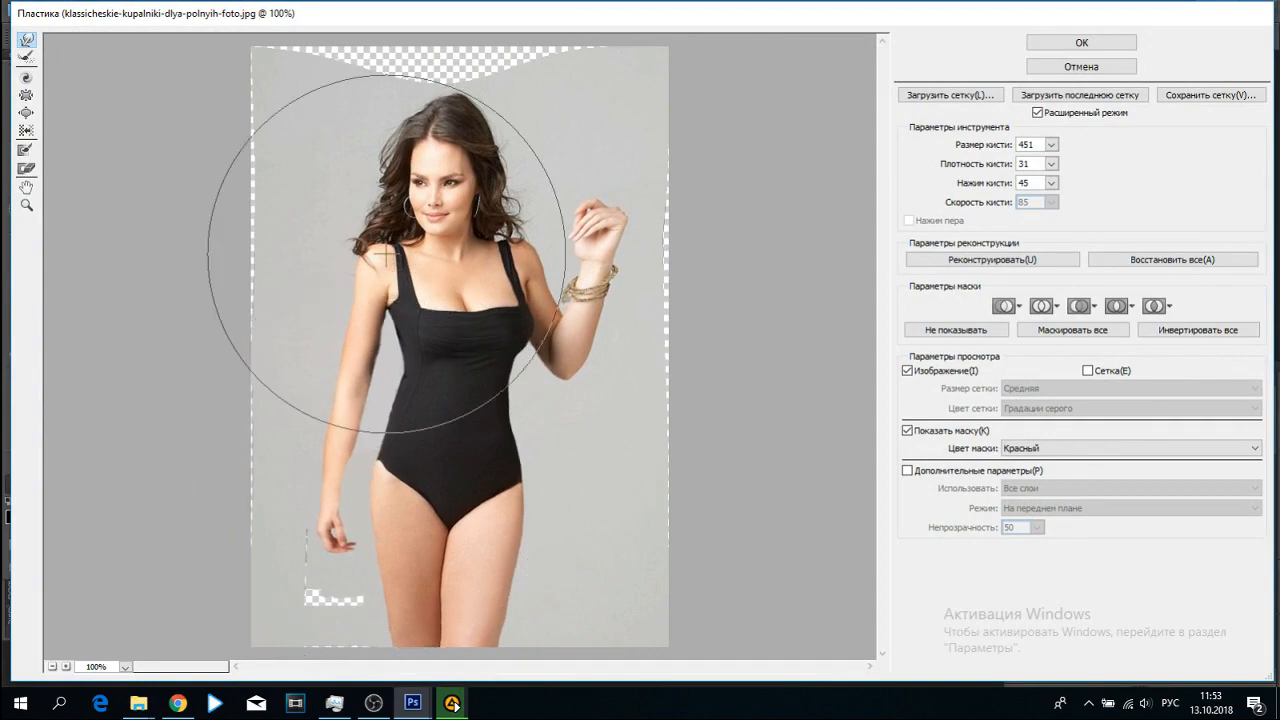
{"action": "left_click_drag", "start_coordinate": [457, 84], "coordinate": [486, 131]}
{"action": "left_click_drag", "start_coordinate": [383, 250], "coordinate": [361, 257]}
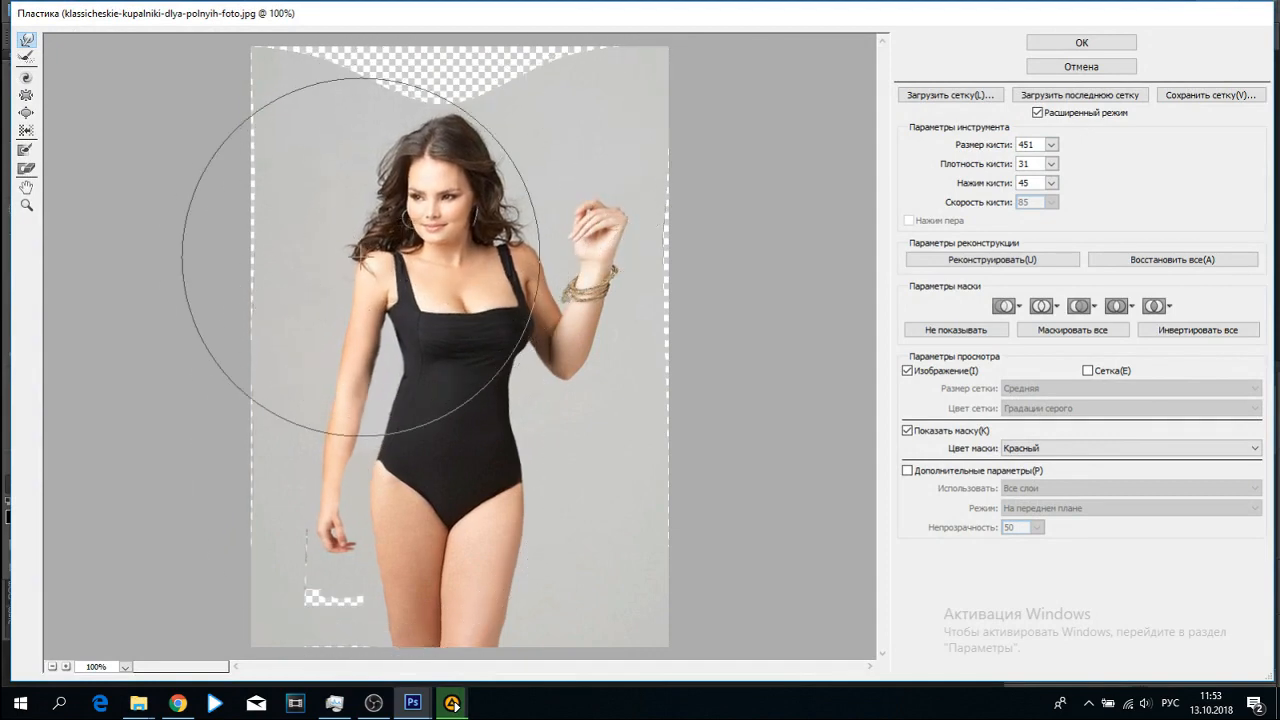
Reduce the brush size to 301 and push the head, hair and raised hand inward to make them smaller
{"action": "left_click", "coordinate": [1051, 144]}
{"action": "left_click_drag", "start_coordinate": [972, 163], "coordinate": [978, 163]}
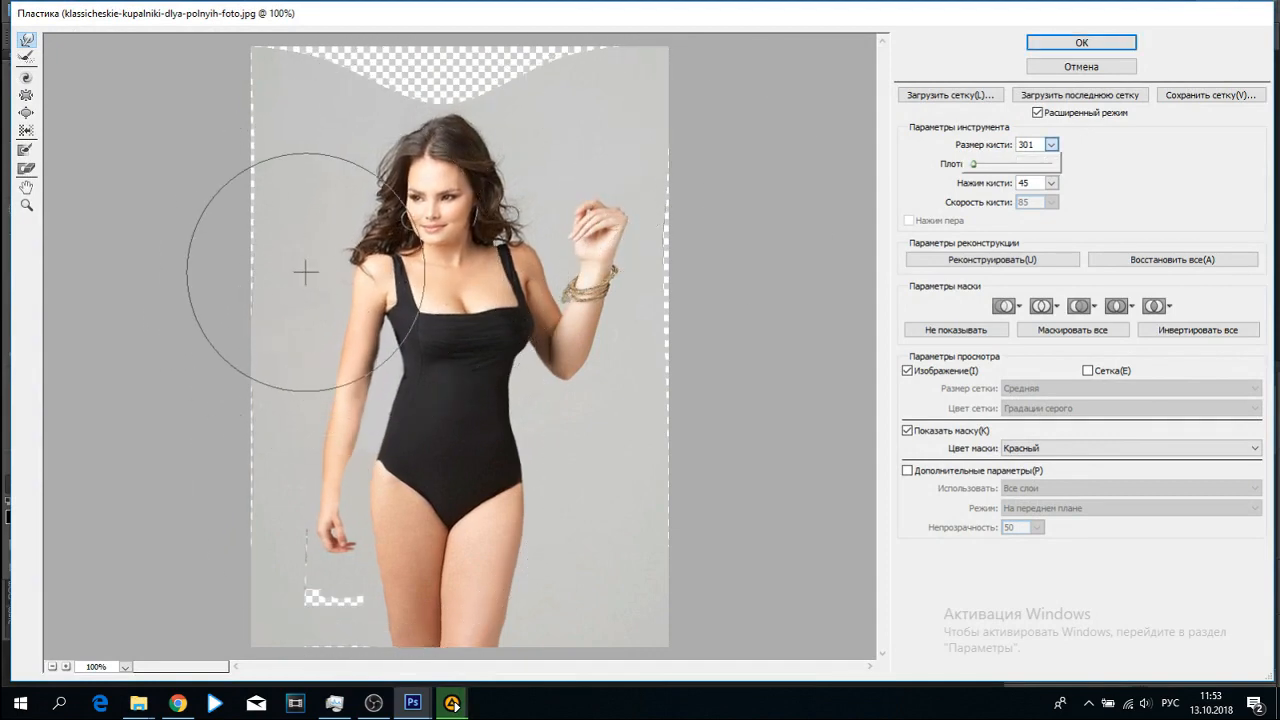
{"action": "left_click_drag", "start_coordinate": [442, 111], "coordinate": [440, 125]}
{"action": "left_click_drag", "start_coordinate": [382, 221], "coordinate": [409, 216]}
{"action": "mouse_move", "coordinate": [598, 265]}
{"action": "left_mouse_down"}
{"action": "mouse_move", "coordinate": [631, 177]}
{"action": "mouse_move", "coordinate": [614, 354]}
{"action": "mouse_move", "coordinate": [630, 270]}
{"action": "left_mouse_up"}
{"action": "left_click_drag", "start_coordinate": [629, 219], "coordinate": [614, 223]}
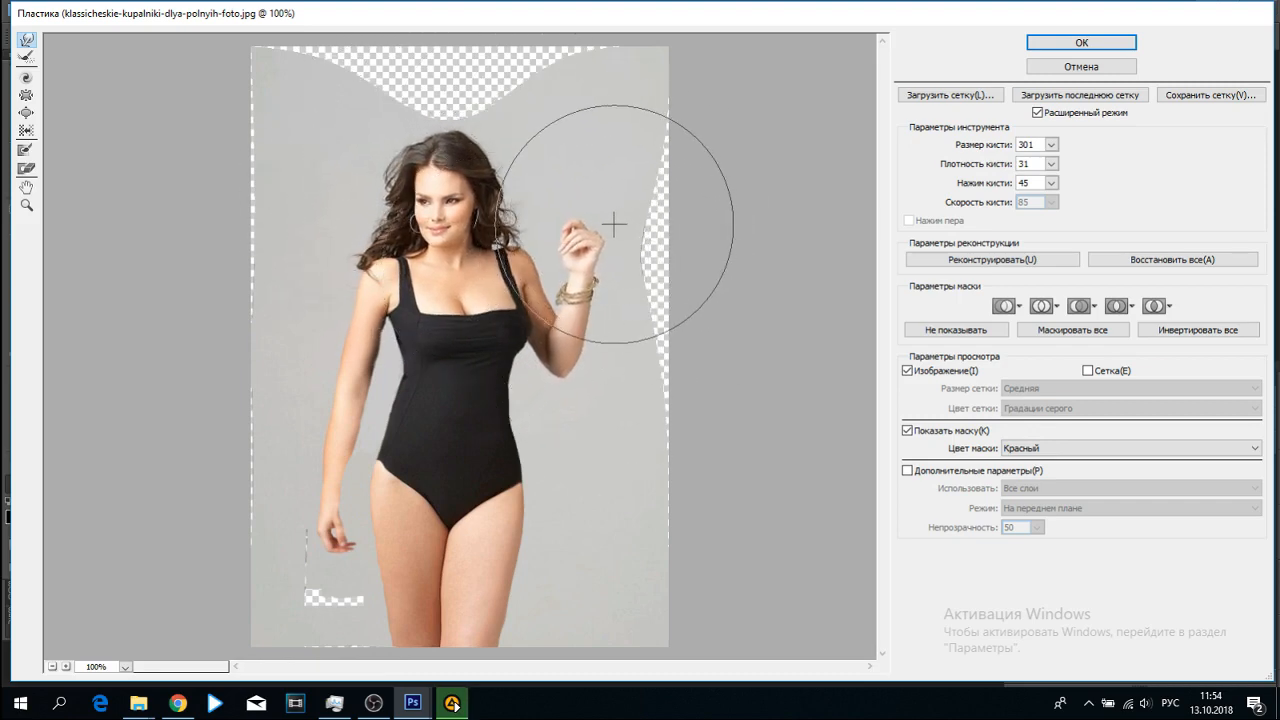
Reshape the raised hand and wrist with Forward Warp at brush size 151, returning to Photoshop from the browser
{"action": "left_click", "coordinate": [1051, 145]}
{"action": "left_click_drag", "start_coordinate": [975, 163], "coordinate": [972, 163]}
{"action": "mouse_move", "coordinate": [575, 229]}
{"action": "left_mouse_down"}
{"action": "mouse_move", "coordinate": [561, 220]}
{"action": "mouse_move", "coordinate": [558, 240]}
{"action": "mouse_move", "coordinate": [612, 262]}
{"action": "left_mouse_up"}
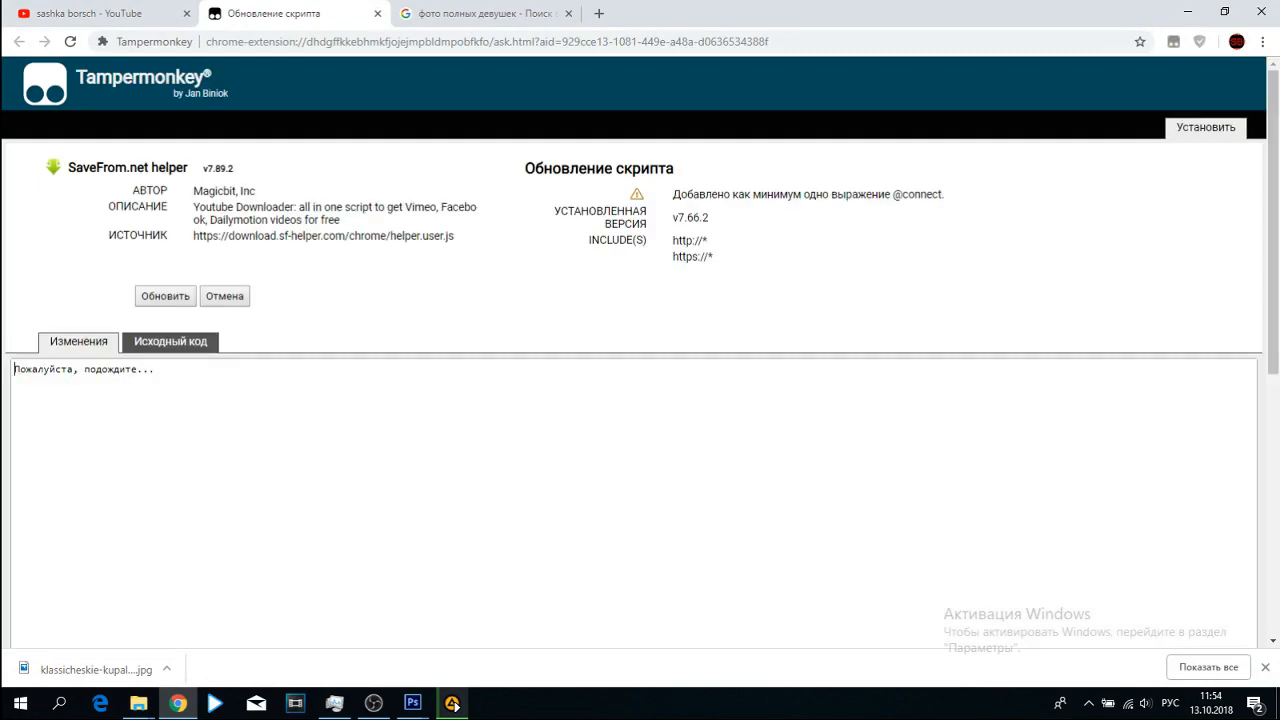
{"action": "left_click", "coordinate": [412, 703]}
{"action": "left_click", "coordinate": [505, 638]}
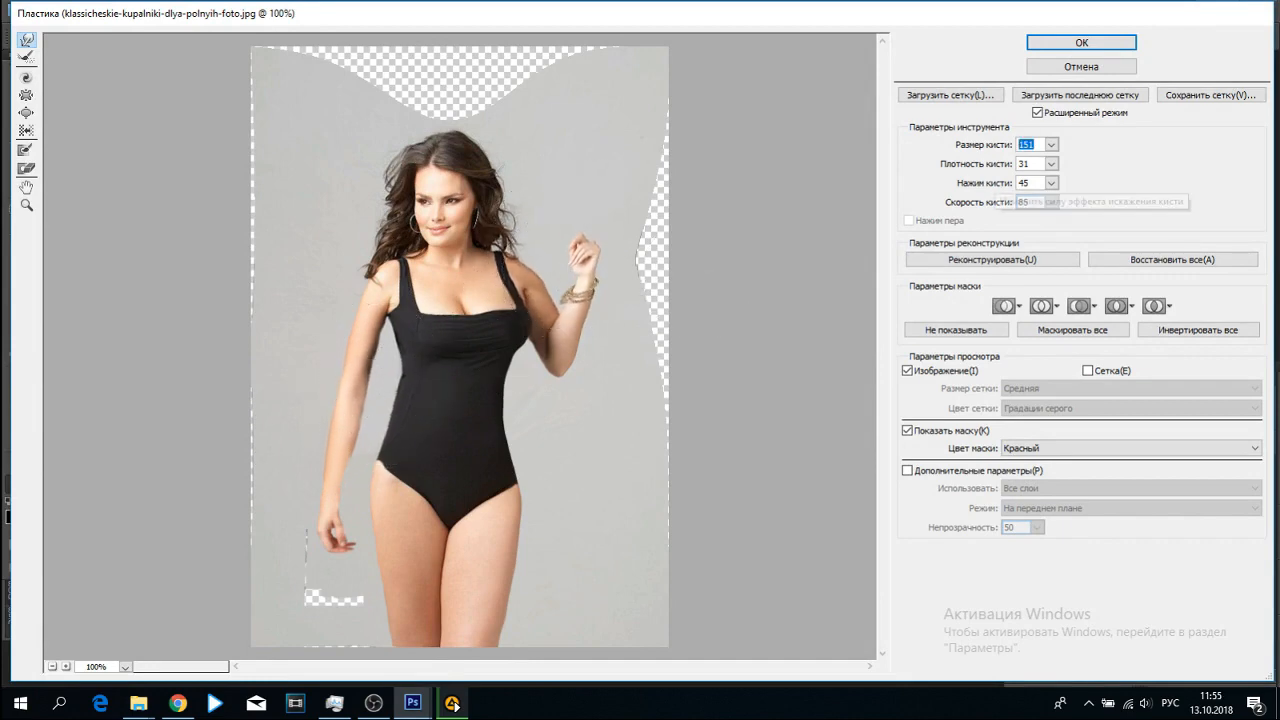
Slim the raised arm with Forward Warp at brush size 80, apply Liquify and hide the layer Слой 0
{"action": "left_click_drag", "start_coordinate": [559, 248], "coordinate": [536, 270]}
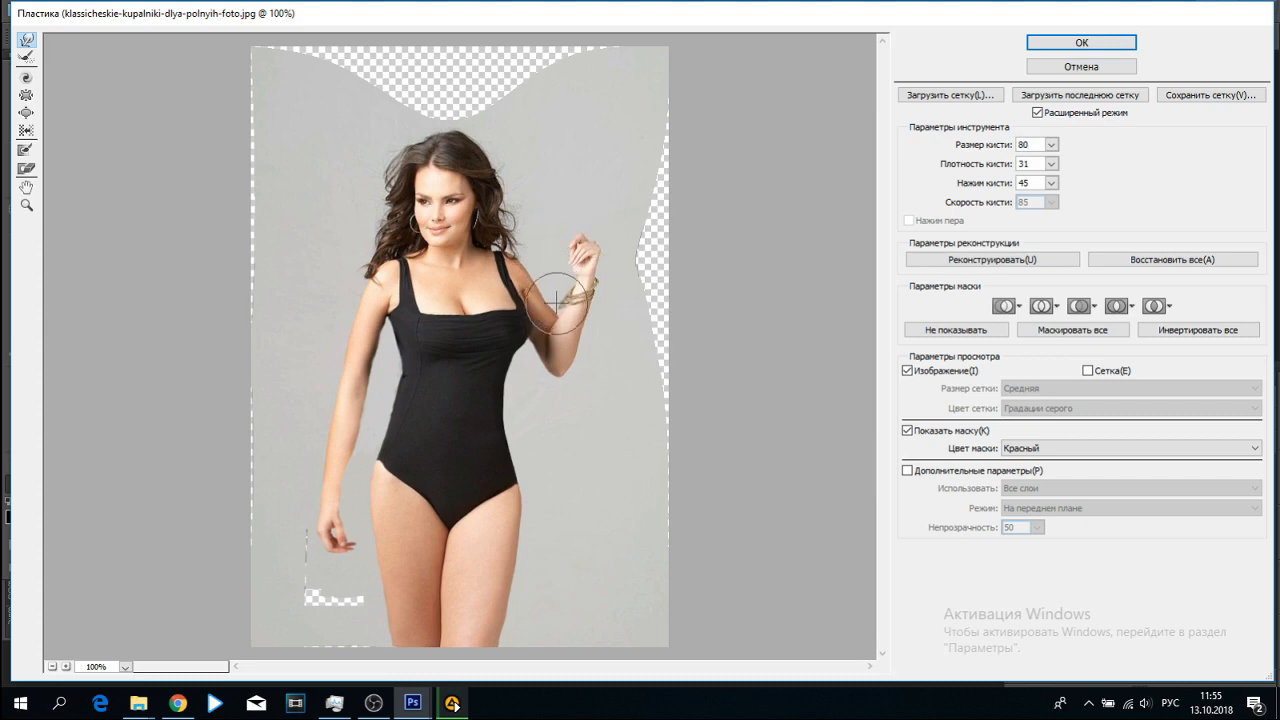
{"action": "left_click_drag", "start_coordinate": [553, 329], "coordinate": [581, 357]}
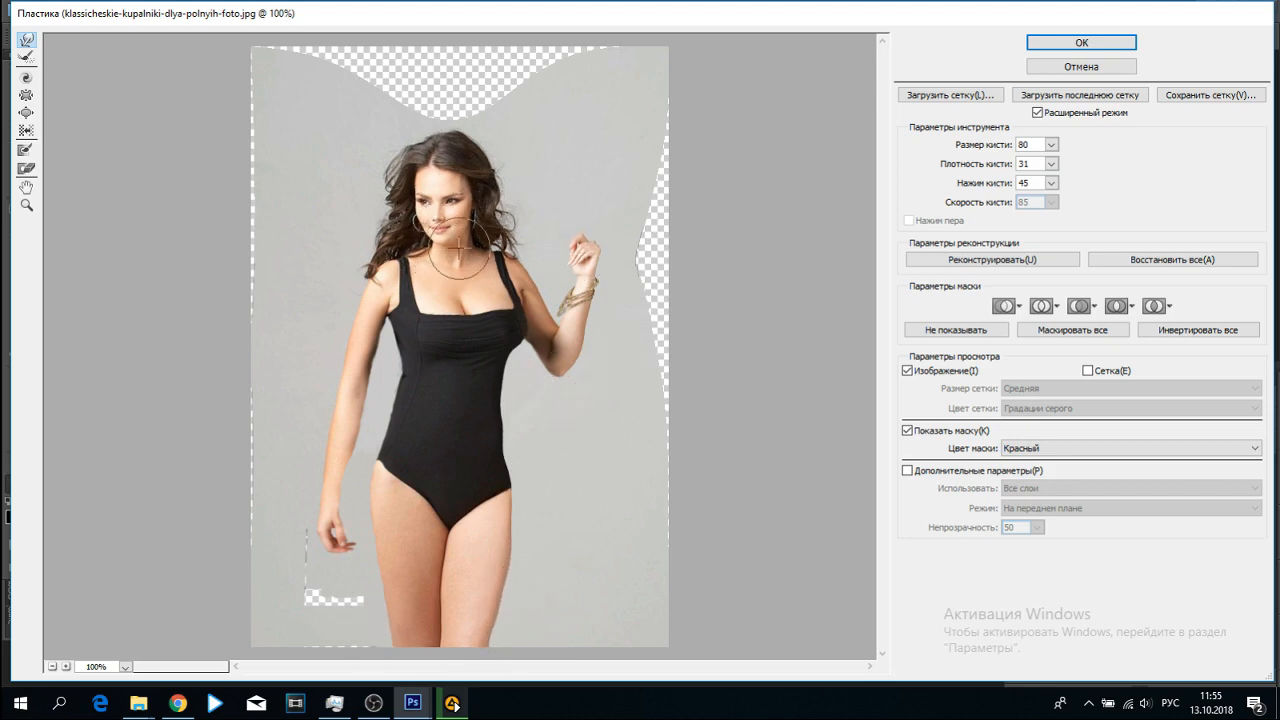
{"action": "left_click", "coordinate": [1016, 502]}
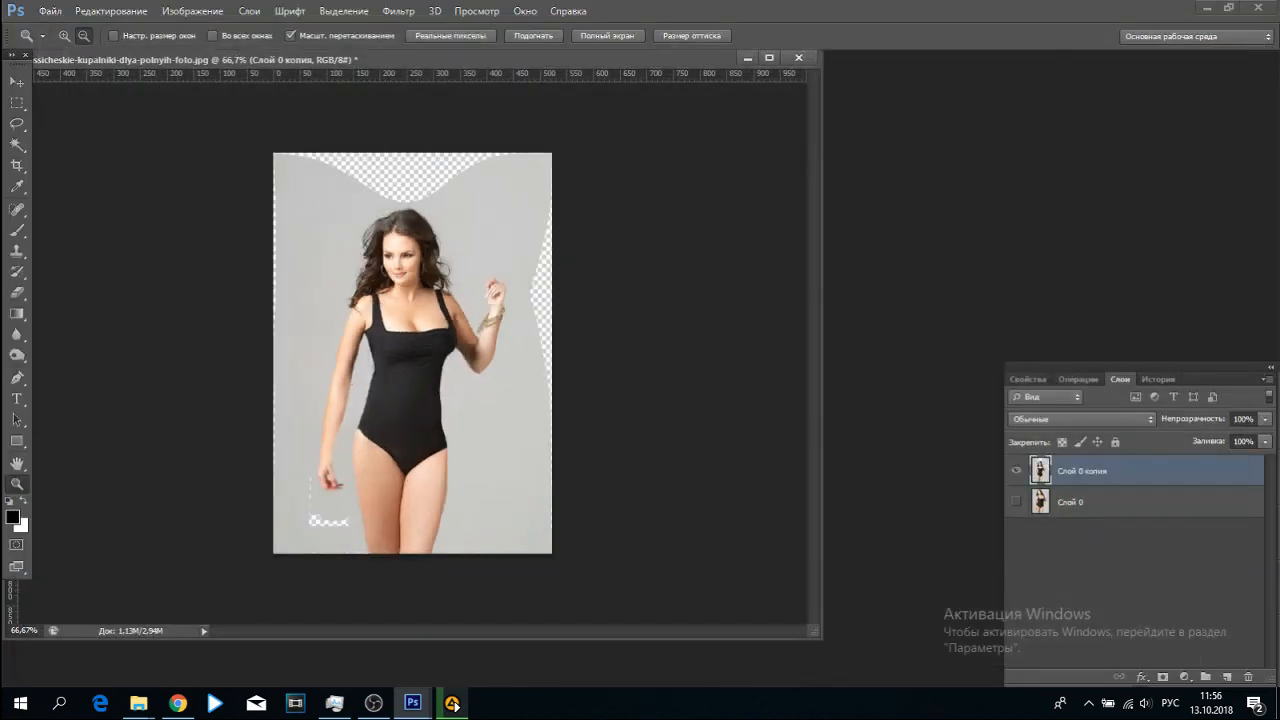
Touch up the lowered arm's inner edge with a 15-pixel Clone Stamp at 38% opacity and 48% flow
{"action": "key", "text": "ctrl+plus"}
{"action": "key", "text": "ctrl+plus"}
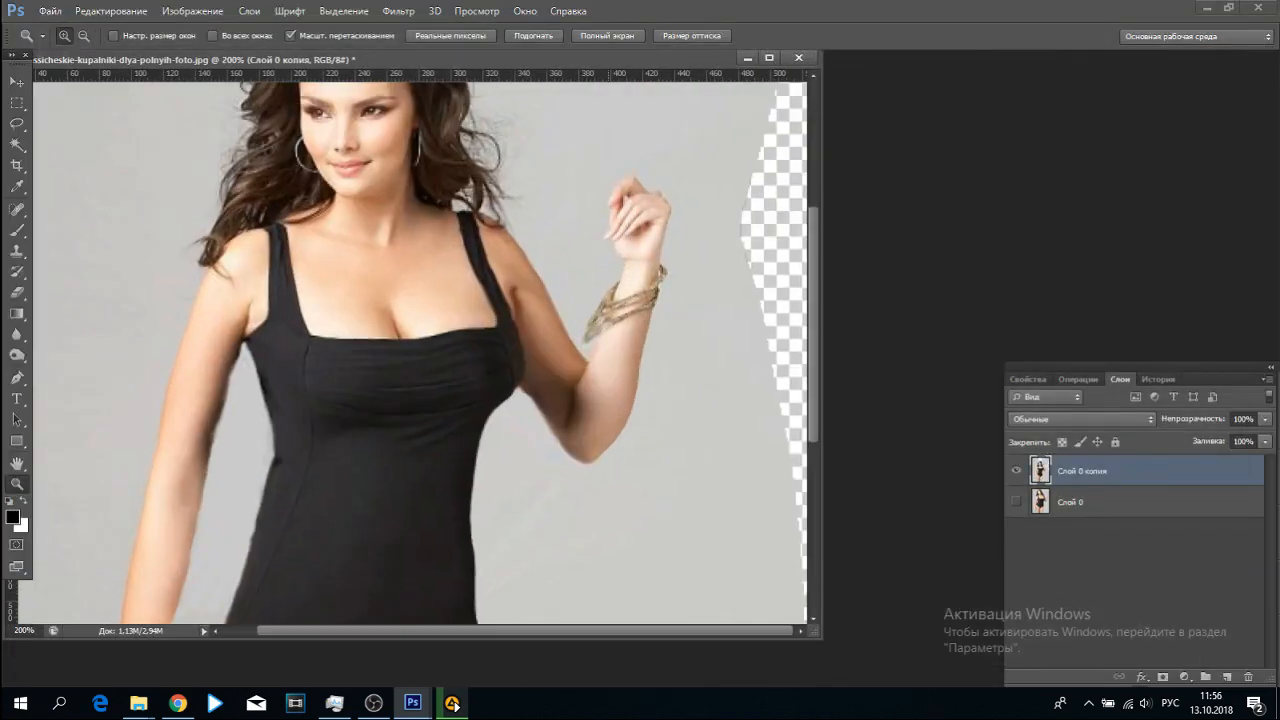
{"action": "key", "text": "s"}
{"action": "left_click", "coordinate": [217, 364], "text": "alt"}
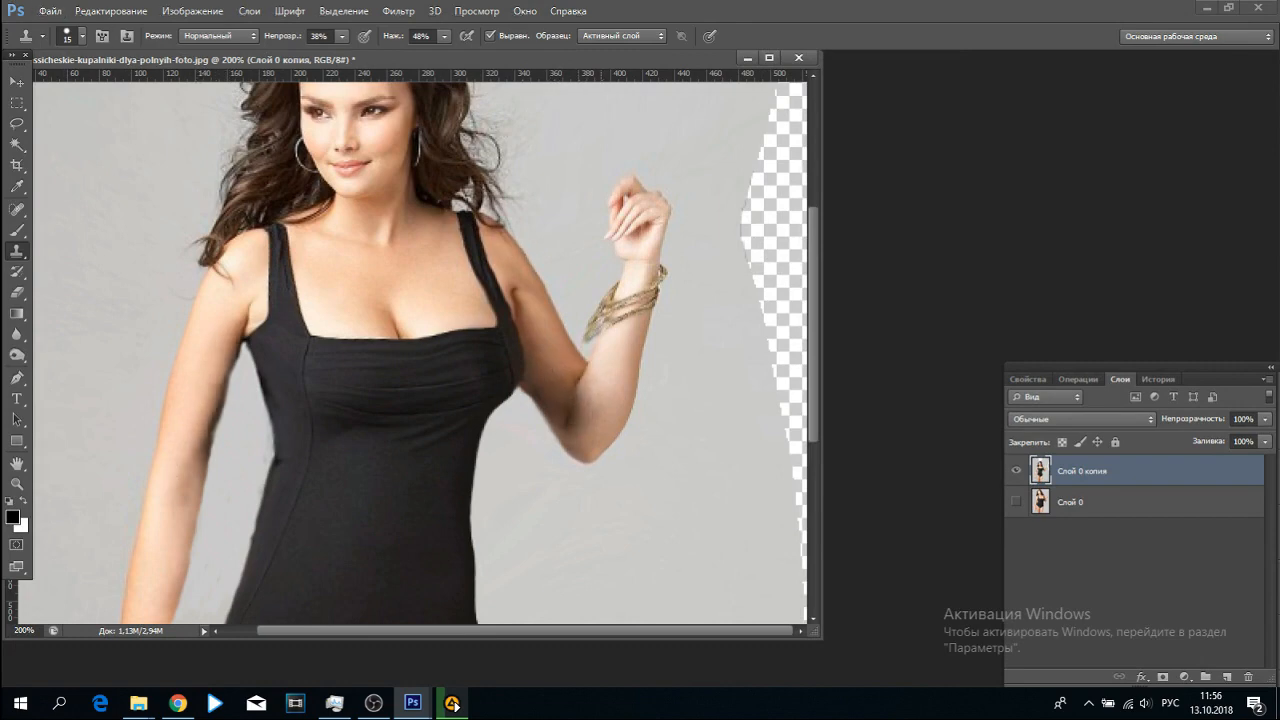
Clone skin and background over the bracelets on the raised wrist with the Clone Stamp at 100% opacity and flow
{"action": "left_click_drag", "start_coordinate": [342, 36], "coordinate": [400, 50]}
{"action": "left_click_drag", "start_coordinate": [444, 36], "coordinate": [520, 54]}
{"action": "left_click_drag", "start_coordinate": [591, 328], "coordinate": [597, 304]}
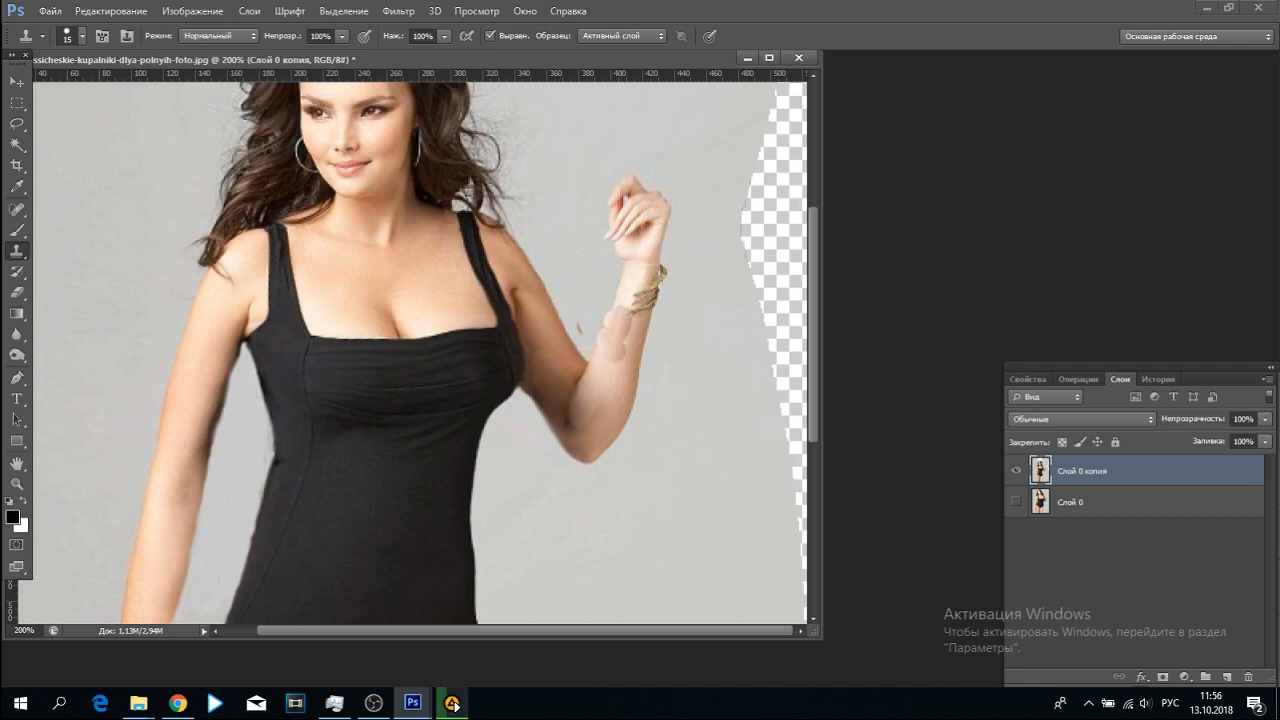
{"action": "key", "text": "ctrl+alt+z"}
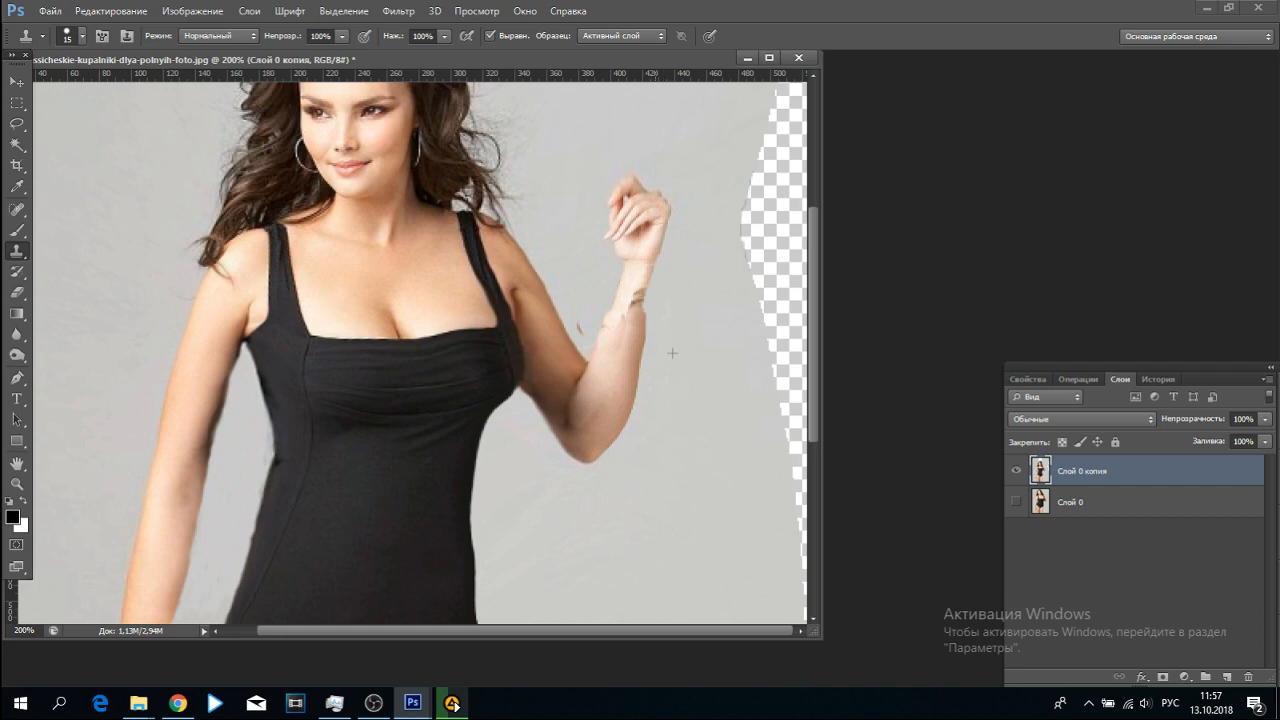
Blend away the bracelet remnants on the raised forearm with the Clone Stamp at 54% opacity and 63% flow
{"action": "scroll", "coordinate": [420, 350], "scroll_direction": "down", "scroll_amount": 2}
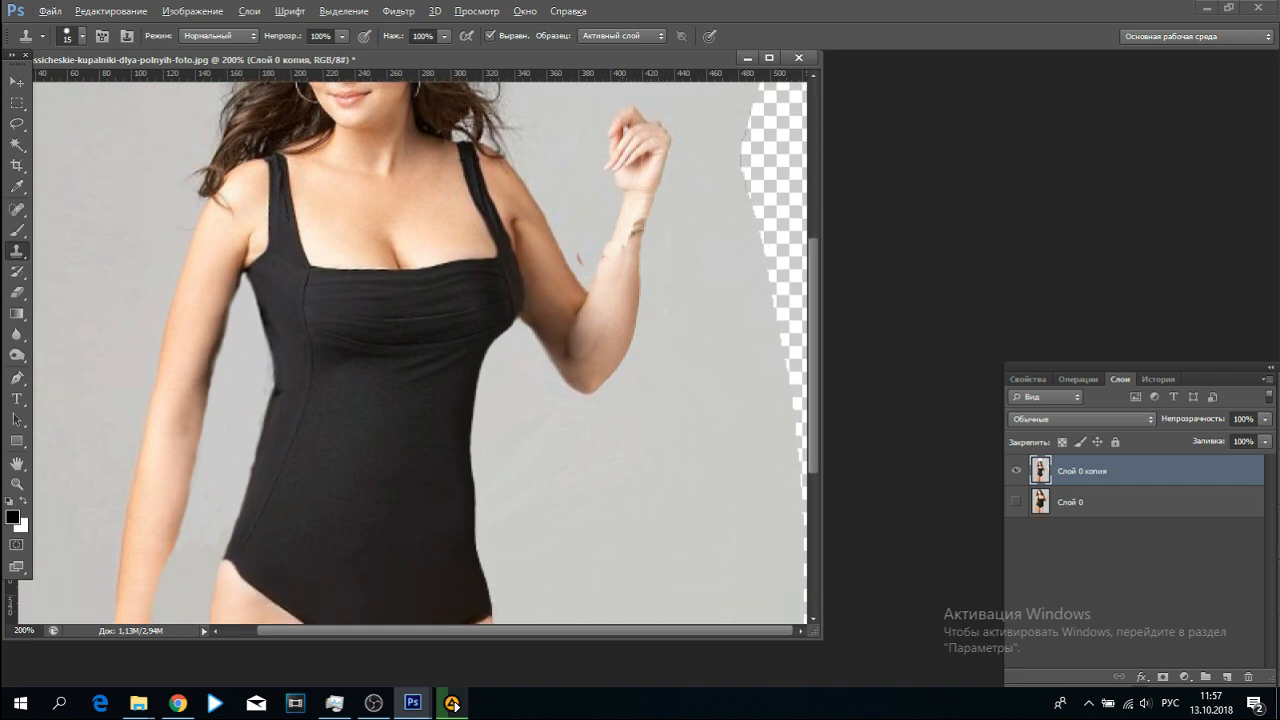
{"action": "left_click_drag", "start_coordinate": [342, 36], "coordinate": [305, 42]}
{"action": "left_click_drag", "start_coordinate": [444, 36], "coordinate": [415, 42]}
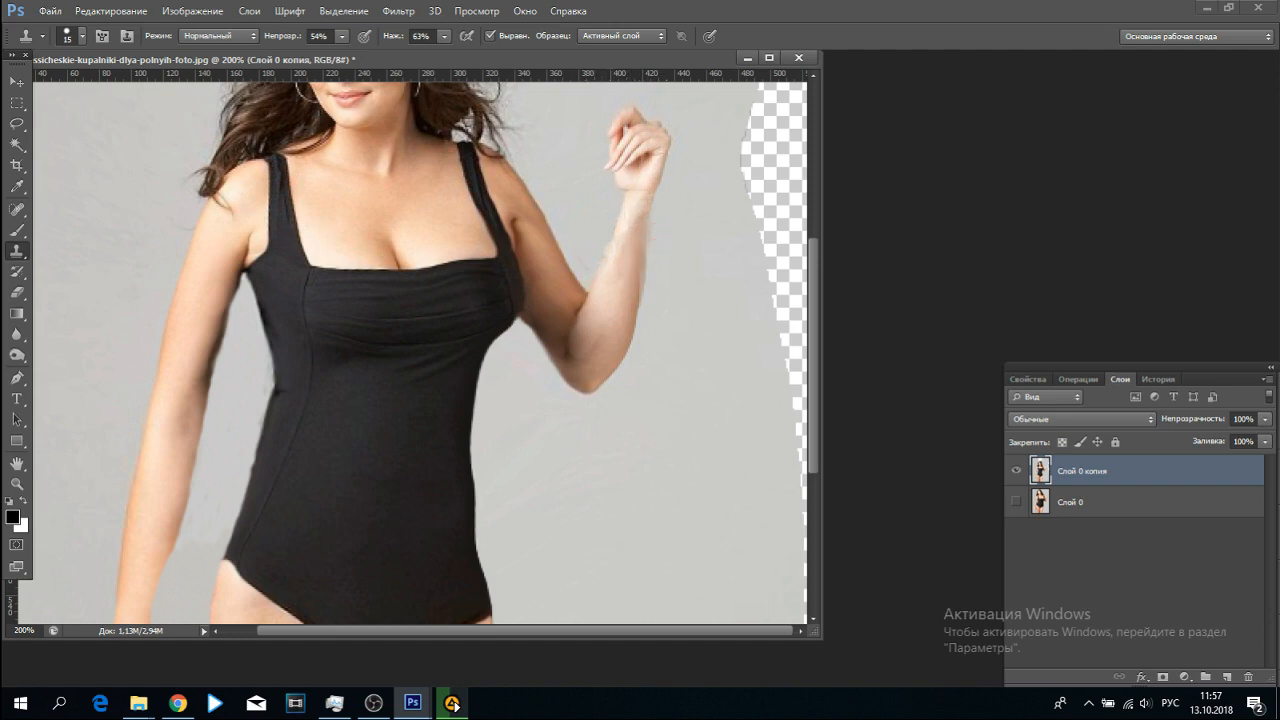
Clean the background along the raised arm with a 9-pixel Clone Stamp at 100% opacity and flow
{"action": "scroll", "coordinate": [412, 350], "scroll_direction": "down", "scroll_amount": 2}
{"action": "left_click", "coordinate": [82, 36]}
{"action": "left_click_drag", "start_coordinate": [38, 88], "coordinate": [32, 88]}
{"action": "left_click", "coordinate": [560, 295]}
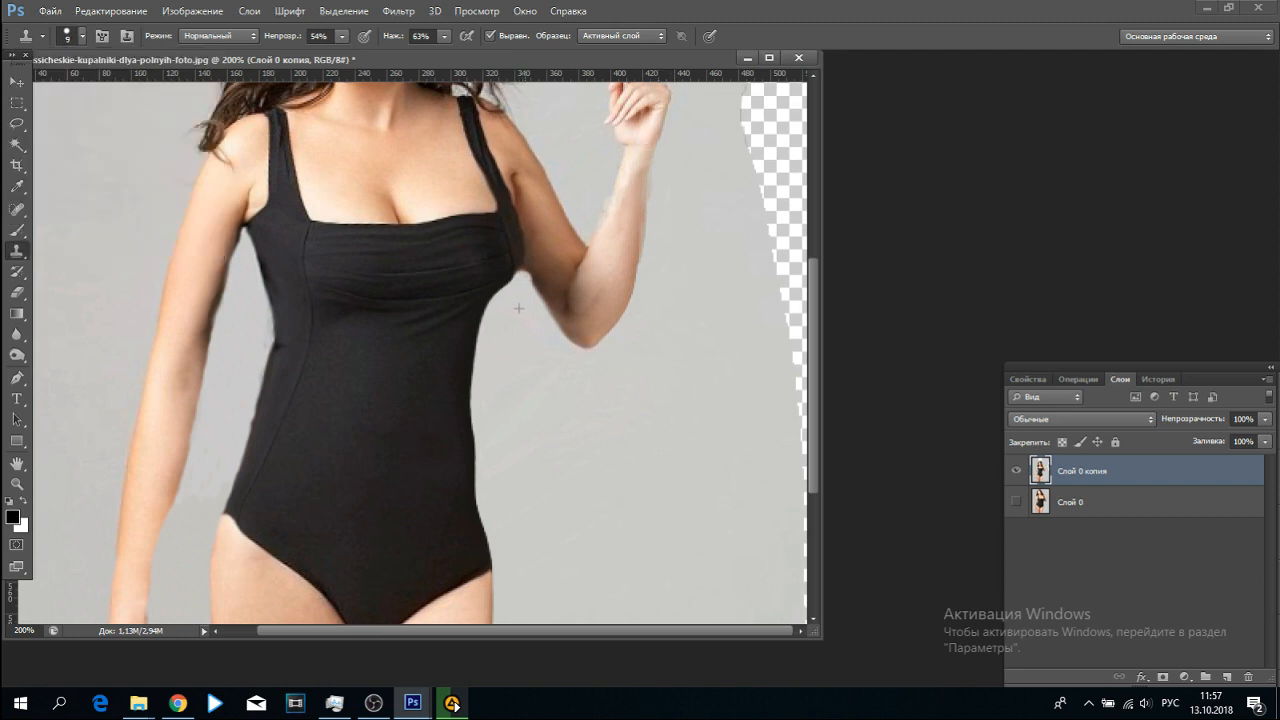
{"action": "mouse_move", "coordinate": [342, 37]}
{"action": "left_mouse_down"}
{"action": "mouse_move", "coordinate": [482, 42]}
{"action": "mouse_move", "coordinate": [344, 39]}
{"action": "mouse_move", "coordinate": [359, 42]}
{"action": "left_mouse_up"}
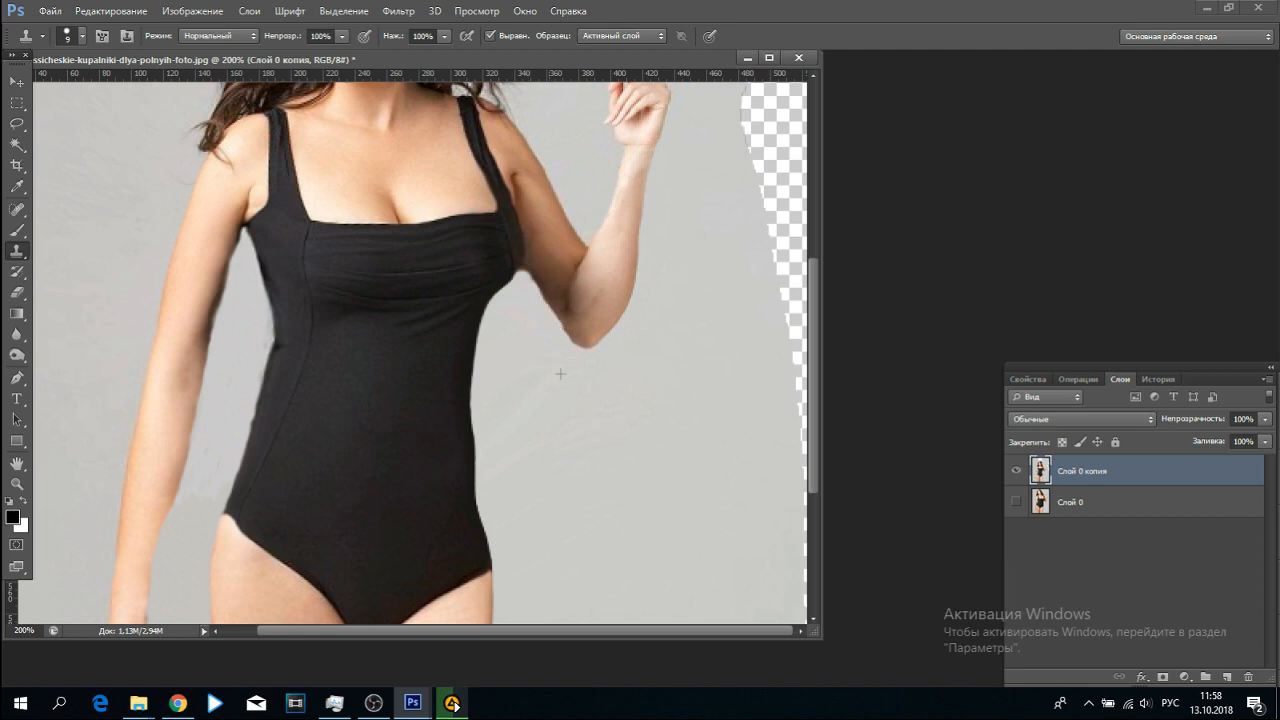
Open Liquify and push the raised arm's elbow and underside inward with Forward Warp at brush size 80
{"action": "left_click", "coordinate": [398, 11]}
{"action": "left_click", "coordinate": [430, 118]}
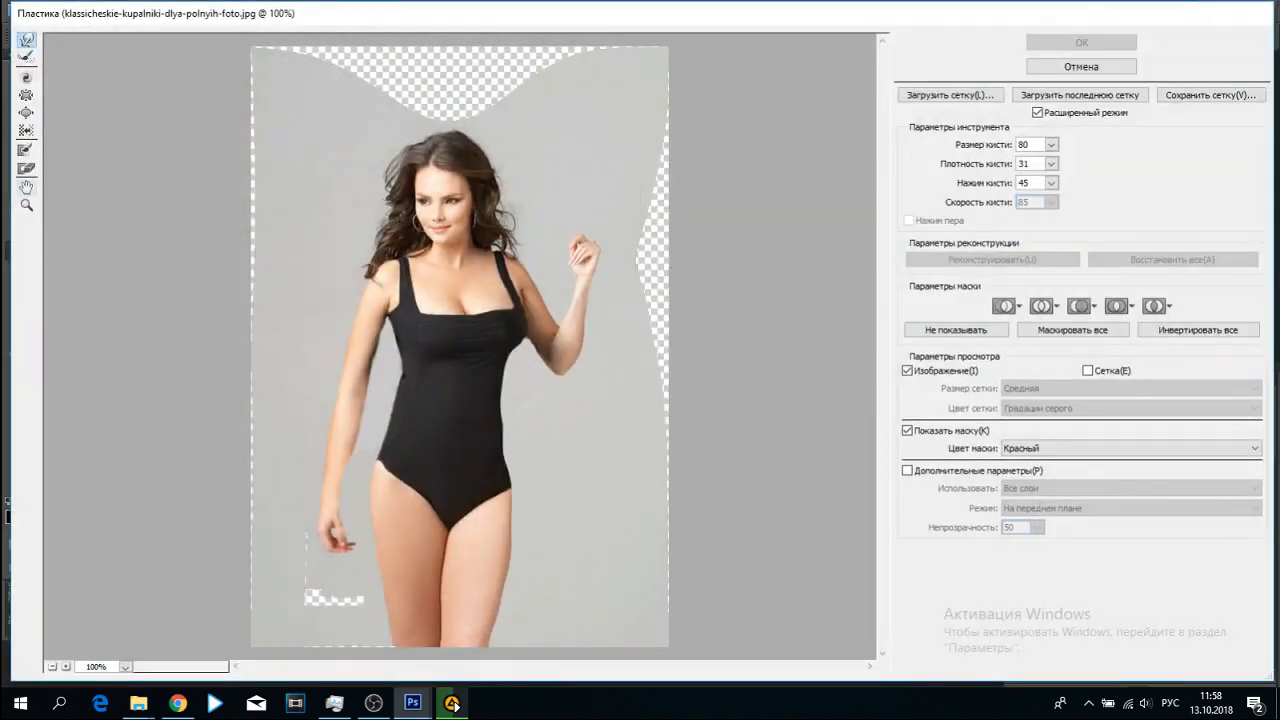
{"action": "key", "text": "ctrl+plus"}
{"action": "key", "text": "ctrl+plus"}
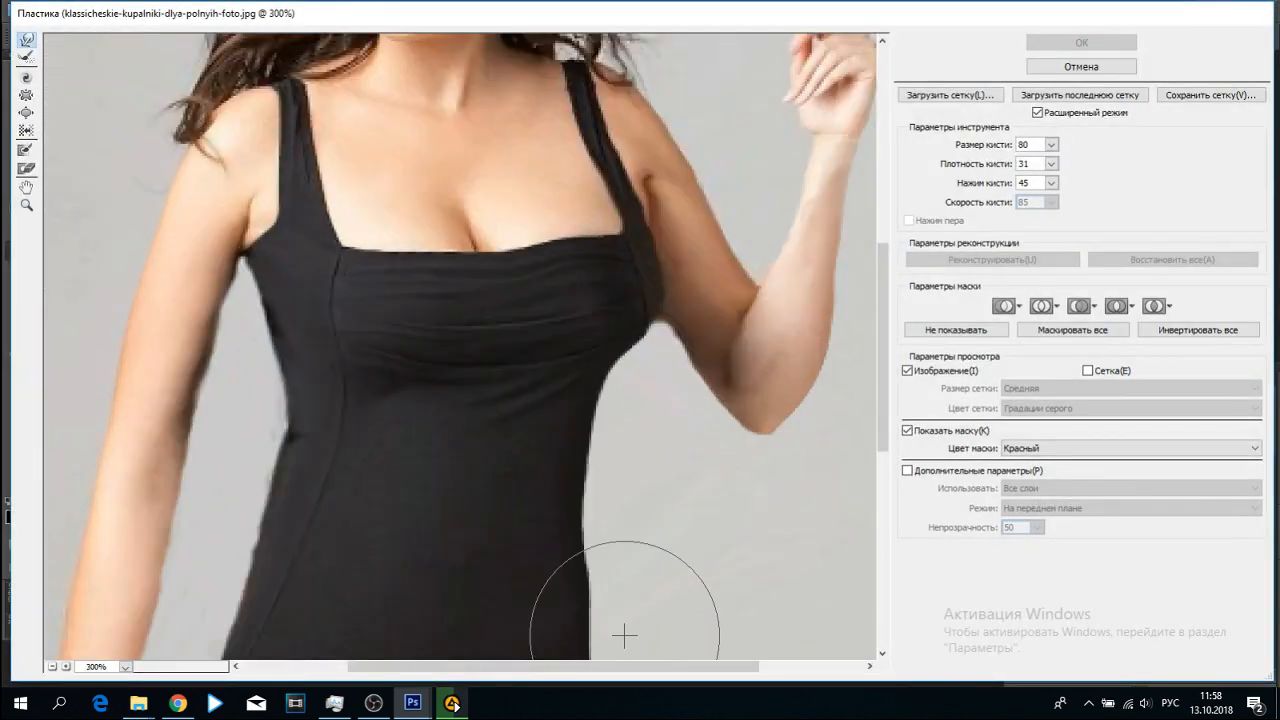
{"action": "left_click_drag", "start_coordinate": [620, 666], "coordinate": [692, 666]}
{"action": "left_click_drag", "start_coordinate": [612, 495], "coordinate": [600, 463]}
{"action": "left_click_drag", "start_coordinate": [551, 427], "coordinate": [569, 389]}
{"action": "left_click_drag", "start_coordinate": [669, 438], "coordinate": [655, 421]}
Refine the raised hand, forearm and inner upper arm contours with the size 80 Forward Warp brush
{"action": "left_click_drag", "start_coordinate": [882, 320], "coordinate": [882, 273]}
{"action": "left_click_drag", "start_coordinate": [621, 251], "coordinate": [637, 261]}
{"action": "left_click_drag", "start_coordinate": [668, 124], "coordinate": [691, 146]}
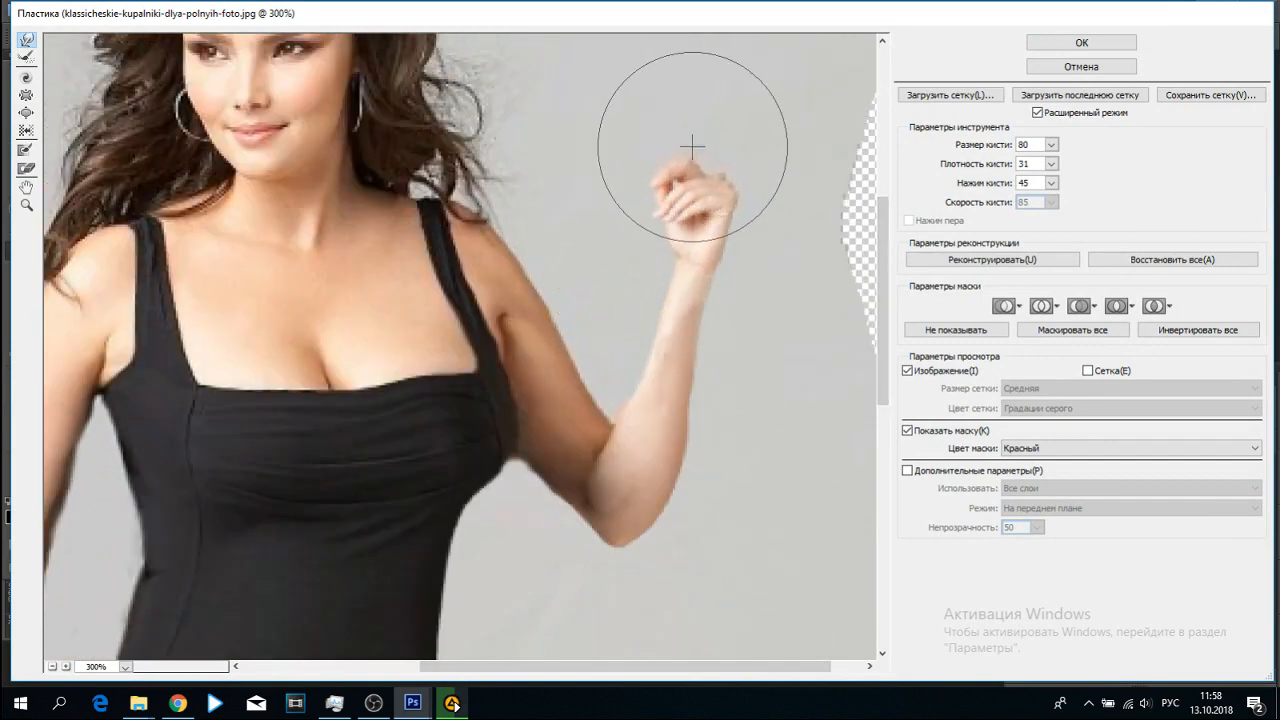
{"action": "left_click_drag", "start_coordinate": [882, 275], "coordinate": [882, 295]}
{"action": "left_click_drag", "start_coordinate": [578, 222], "coordinate": [572, 265]}
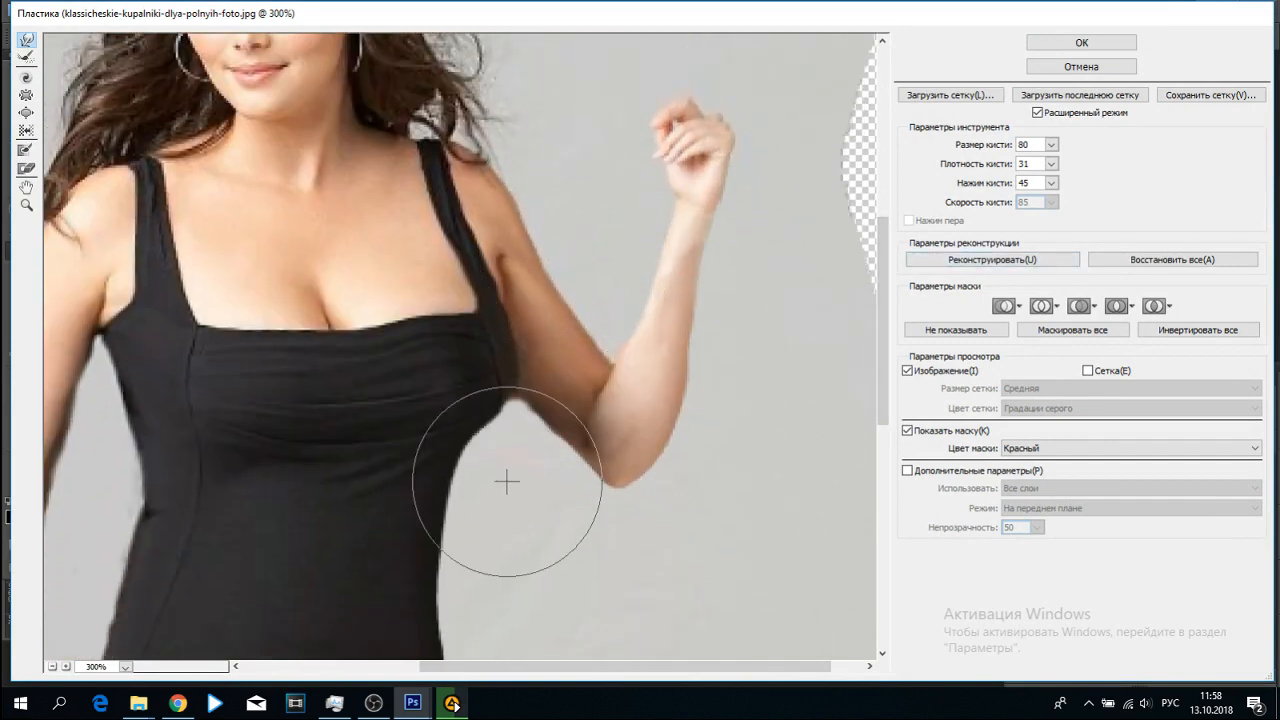
Slim the bust side and waist below the raised arm and lift the armpit edge with Forward Warp
{"action": "left_click_drag", "start_coordinate": [526, 446], "coordinate": [414, 514]}
{"action": "mouse_move", "coordinate": [225, 367]}
{"action": "left_mouse_down"}
{"action": "mouse_move", "coordinate": [289, 403]}
{"action": "mouse_move", "coordinate": [424, 394]}
{"action": "mouse_move", "coordinate": [462, 386]}
{"action": "left_mouse_up"}
{"action": "left_click_drag", "start_coordinate": [492, 283], "coordinate": [471, 261]}
{"action": "left_click_drag", "start_coordinate": [505, 407], "coordinate": [514, 370]}
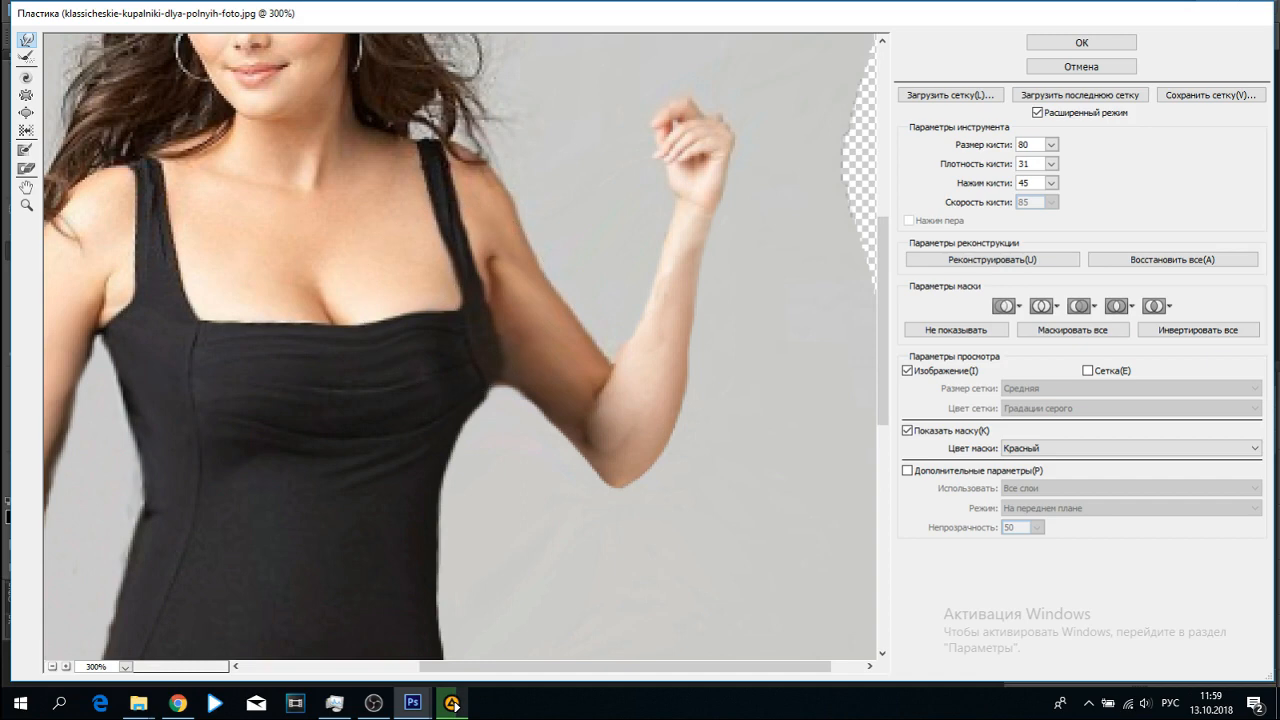
{"action": "key", "text": "ctrl+minus"}
{"action": "key", "text": "ctrl+minus"}
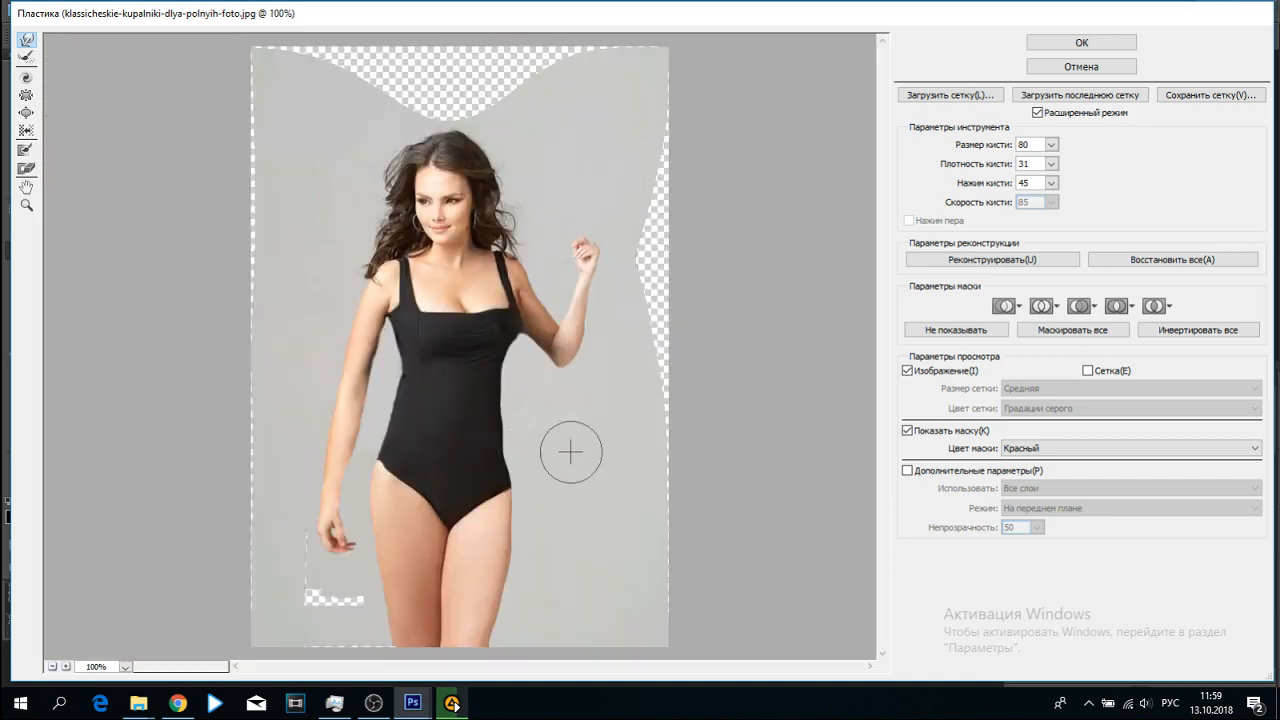
Push the lower edge of the thighs upward with Forward Warp at brush size 451
{"action": "left_click", "coordinate": [1051, 144]}
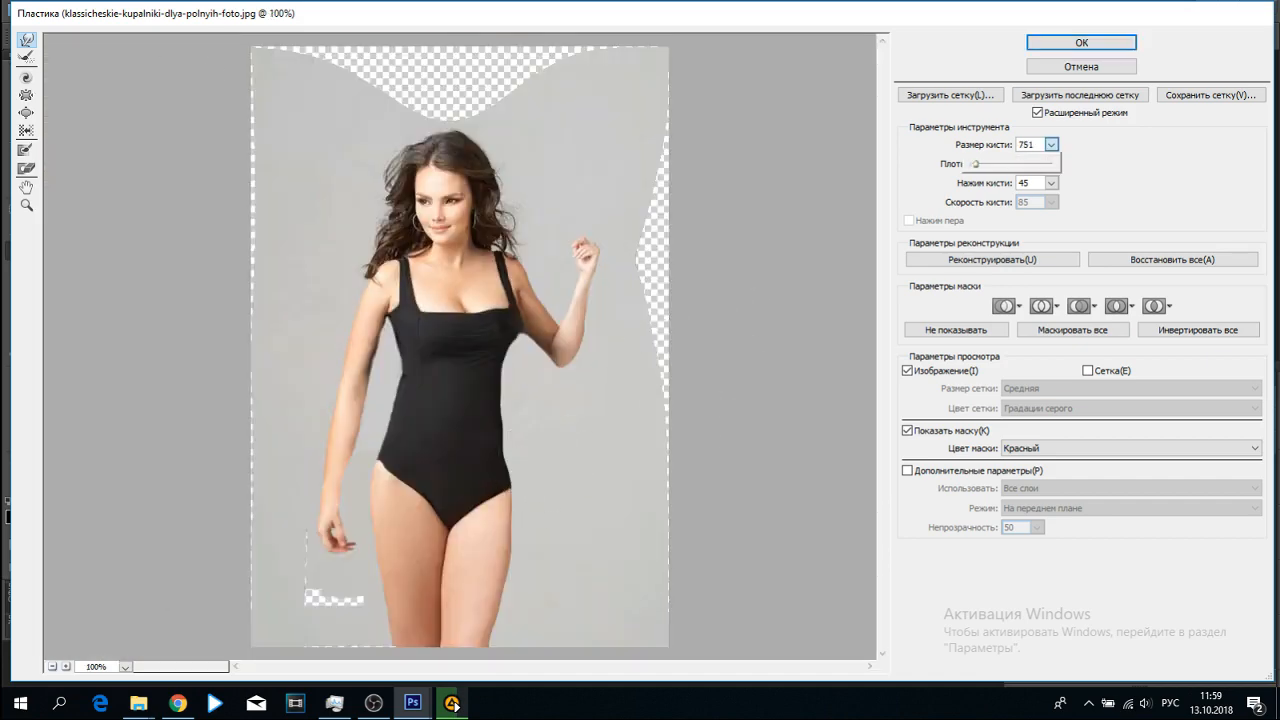
{"action": "left_click", "coordinate": [683, 490]}
{"action": "left_click_drag", "start_coordinate": [467, 636], "coordinate": [463, 603]}
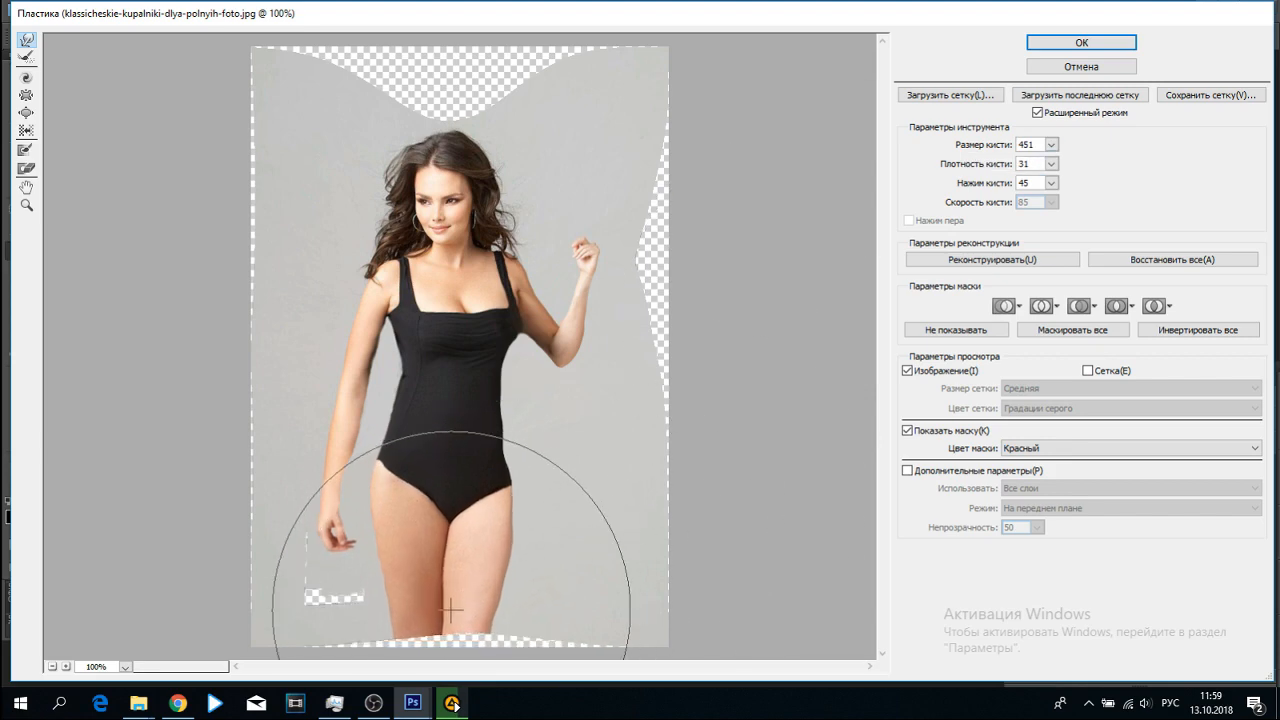
{"action": "left_click_drag", "start_coordinate": [425, 642], "coordinate": [393, 625]}
Slim the hips, outer thighs and waist with Forward Warp at brush size 120, and apply Liquify
{"action": "left_click_drag", "start_coordinate": [550, 466], "coordinate": [536, 464]}
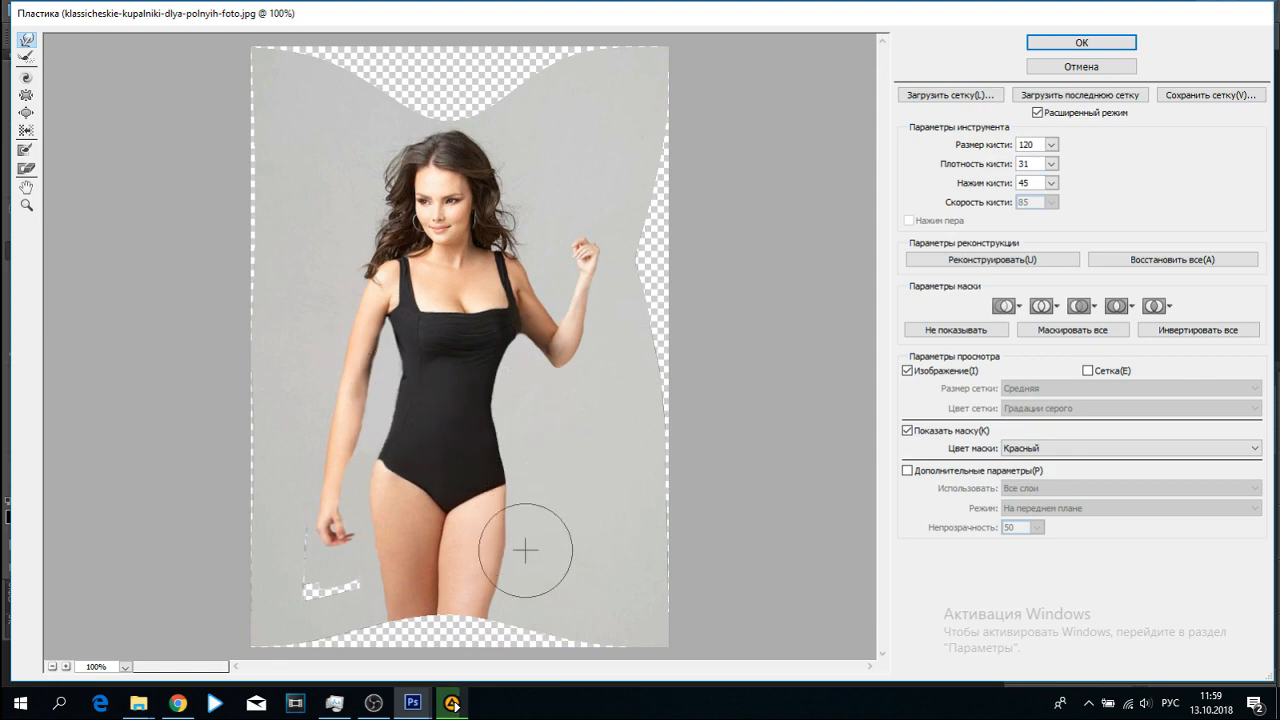
{"action": "mouse_move", "coordinate": [361, 540]}
{"action": "left_mouse_down"}
{"action": "mouse_move", "coordinate": [369, 485]}
{"action": "mouse_move", "coordinate": [353, 443]}
{"action": "mouse_move", "coordinate": [379, 466]}
{"action": "mouse_move", "coordinate": [383, 527]}
{"action": "left_mouse_up"}
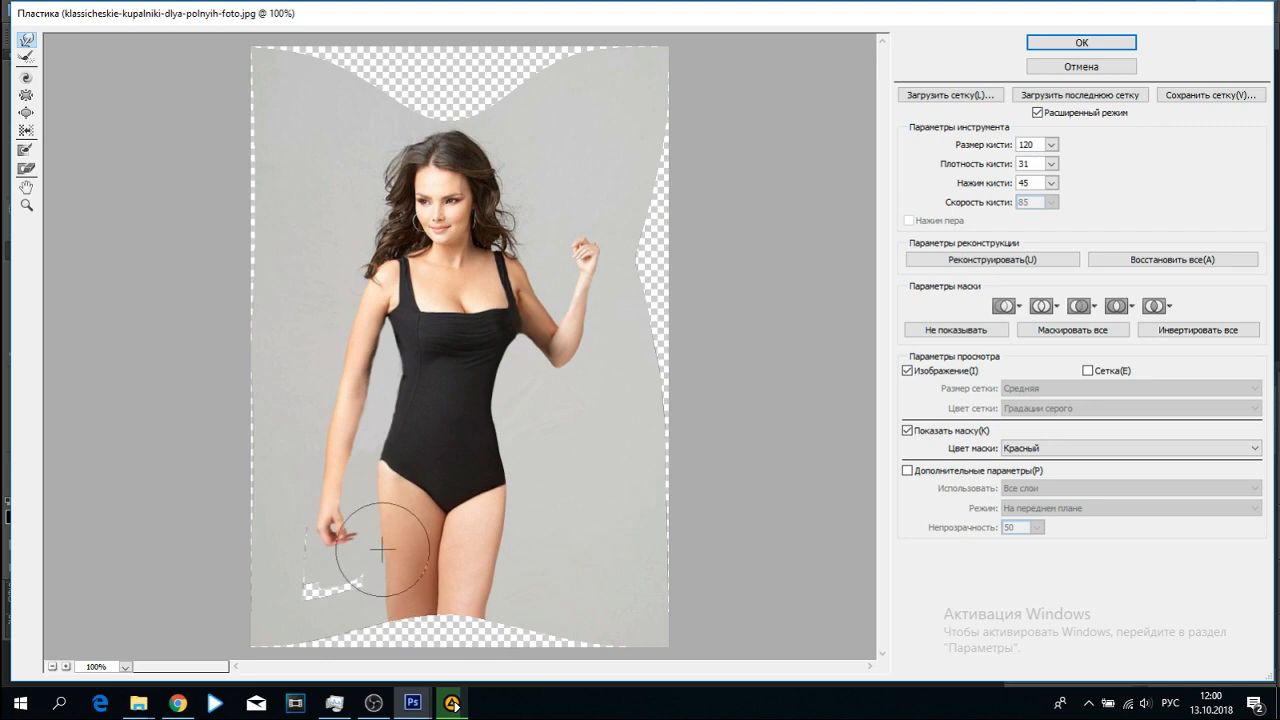
{"action": "left_click_drag", "start_coordinate": [370, 404], "coordinate": [360, 426]}
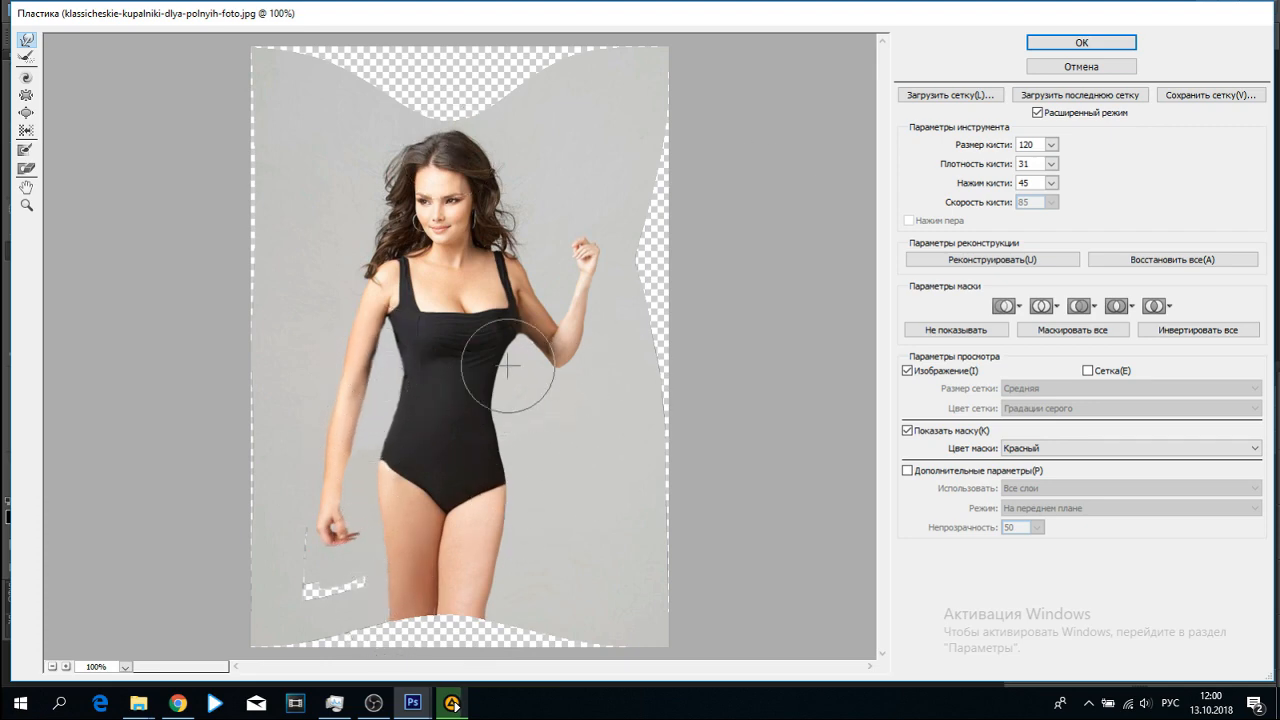
{"action": "left_click", "coordinate": [1095, 46]}
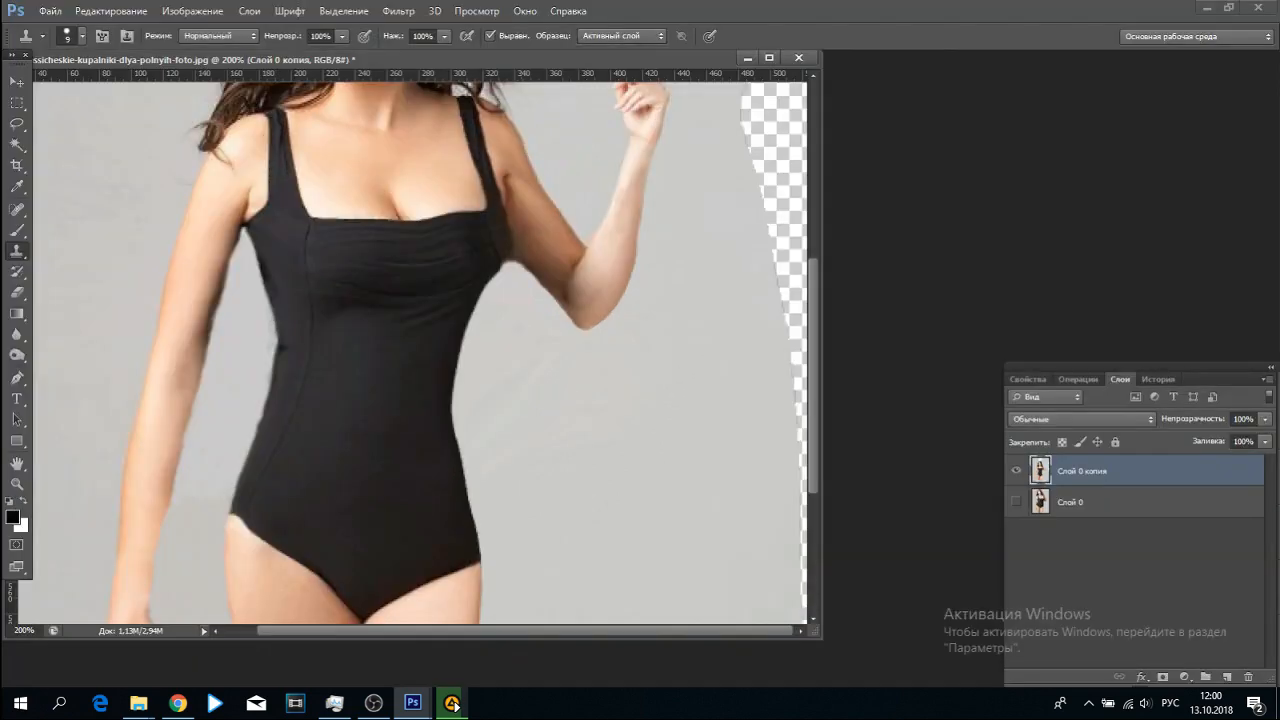
Try to clone skin over the swimsuit edge beside the raised arm's armpit at 100% opacity and flow
{"action": "key", "text": "z"}
{"action": "left_click", "coordinate": [564, 207]}
{"action": "left_click", "coordinate": [564, 207]}
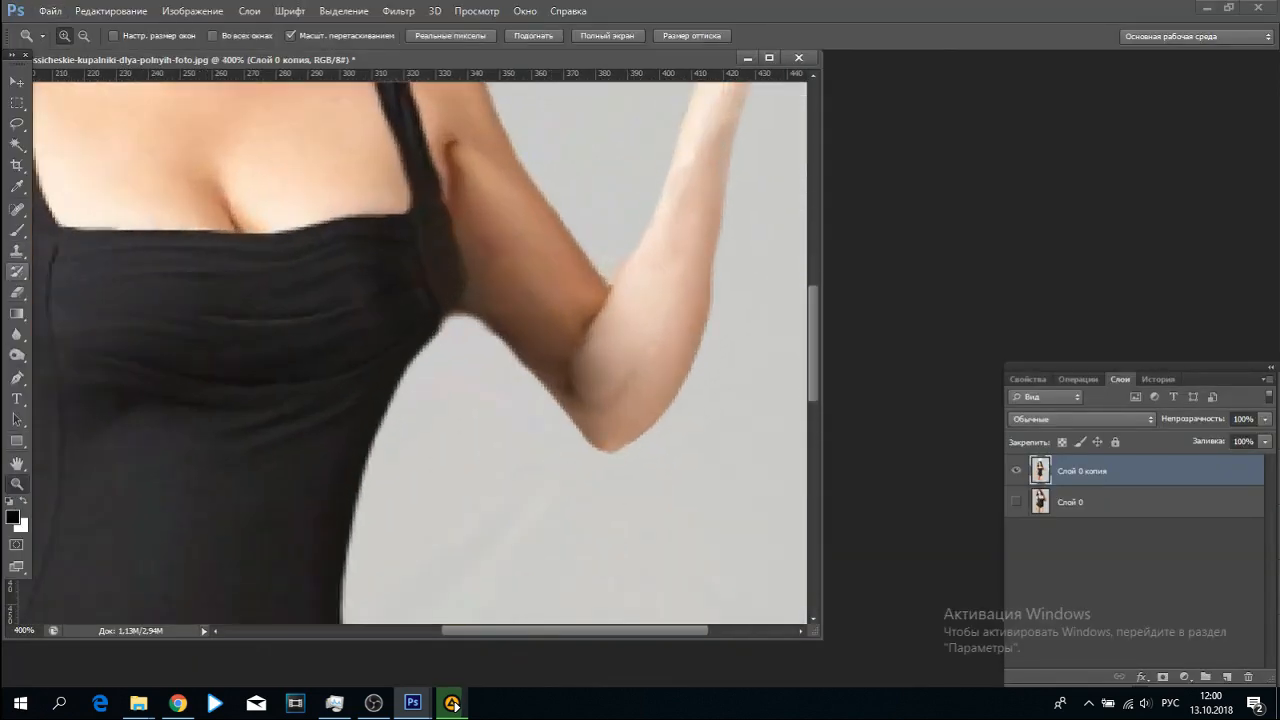
{"action": "key", "text": "s"}
{"action": "key", "text": "ctrl+z"}
{"action": "left_click_drag", "start_coordinate": [479, 241], "coordinate": [485, 267]}
{"action": "key", "text": "ctrl+z"}
Smooth the raised arm's armpit crease with a 9-pixel Clone Stamp at 29% opacity and 40% flow
{"action": "left_click", "coordinate": [342, 36]}
{"action": "left_click_drag", "start_coordinate": [342, 54], "coordinate": [284, 54]}
{"action": "left_click", "coordinate": [444, 36]}
{"action": "left_click_drag", "start_coordinate": [444, 54], "coordinate": [396, 54]}
{"action": "left_click", "coordinate": [536, 305], "text": "alt"}
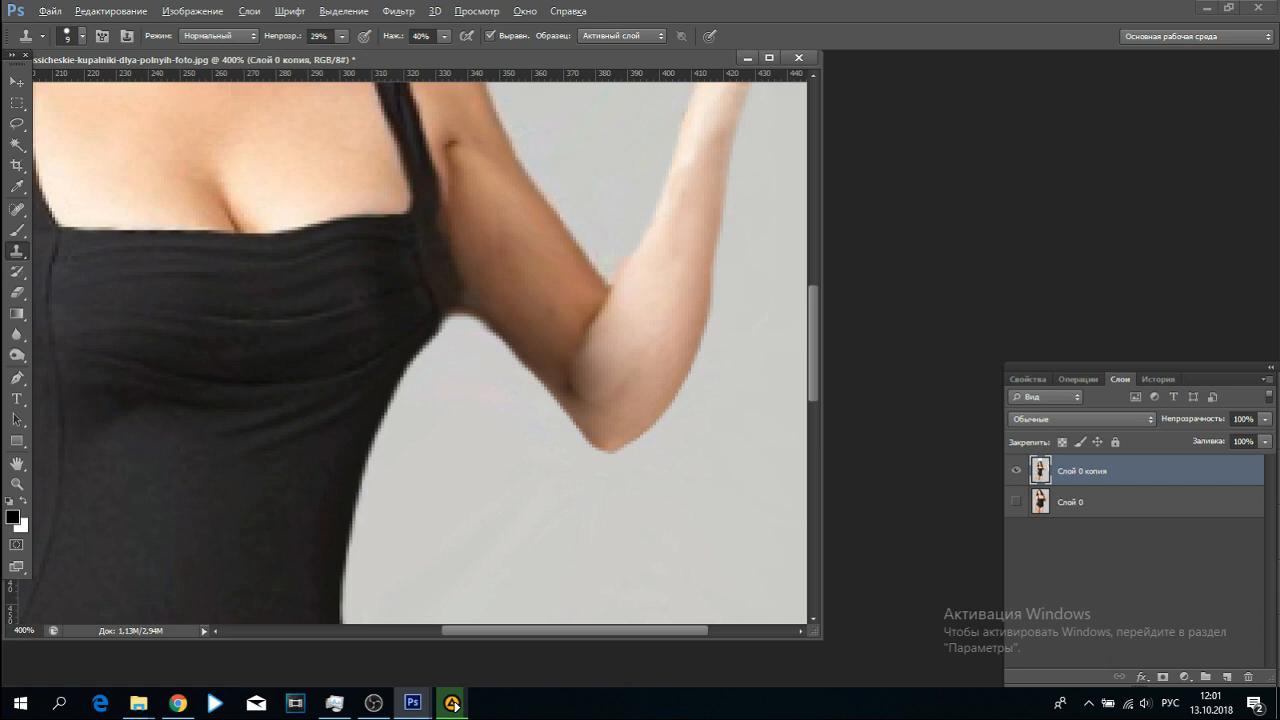
{"action": "left_click_drag", "start_coordinate": [471, 280], "coordinate": [456, 224]}
{"action": "scroll", "coordinate": [420, 350], "scroll_direction": "up", "scroll_amount": 3}
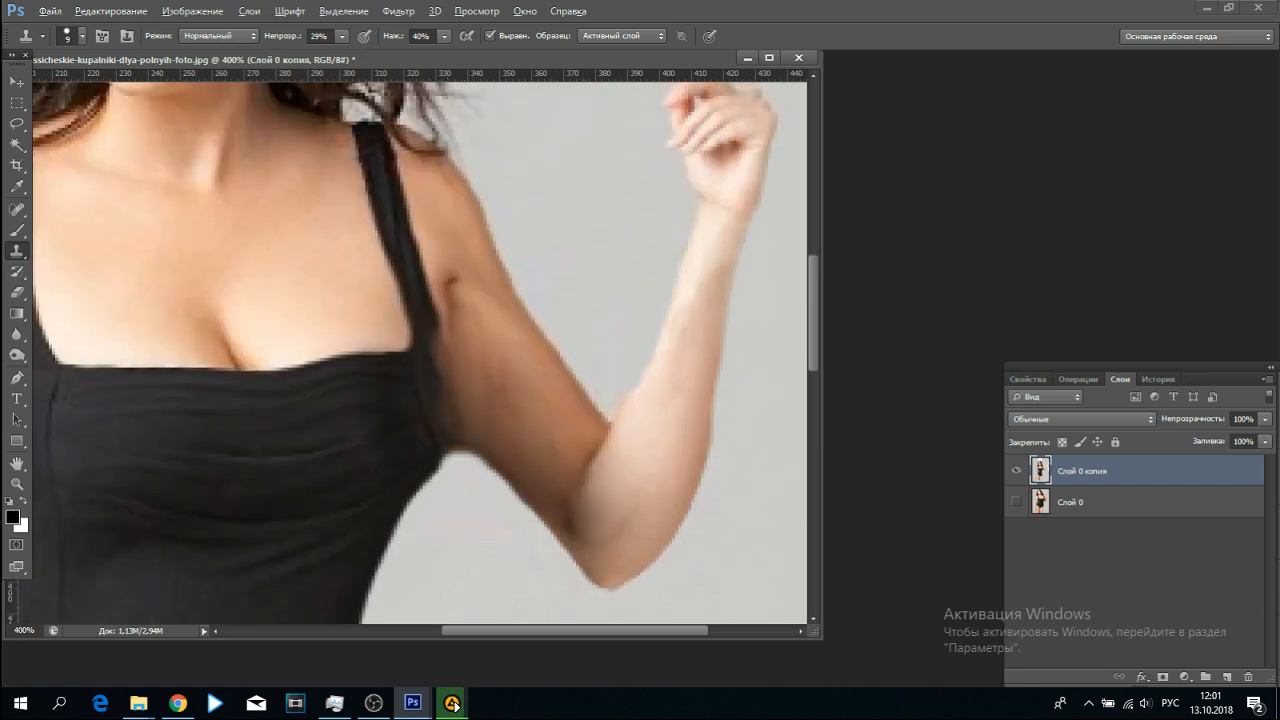
{"action": "left_click", "coordinate": [453, 345]}
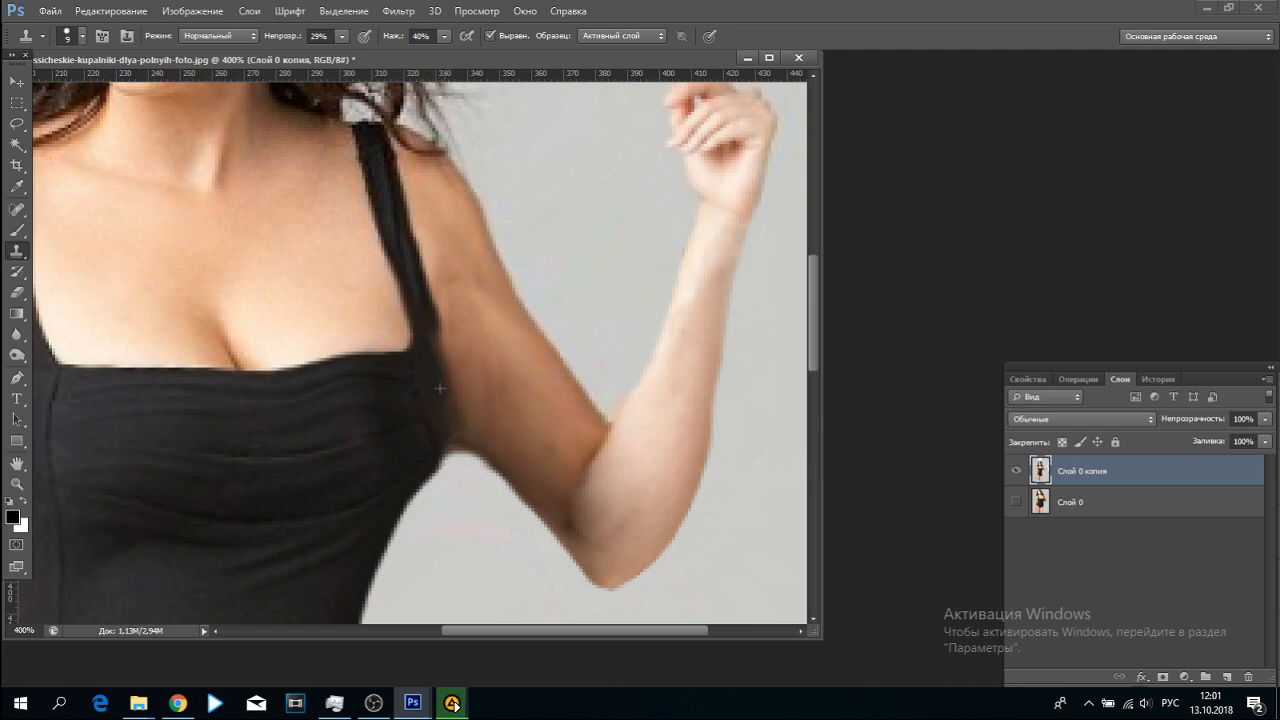
Clean the background corner under the armpit and the upper arm's lower edge with the Clone Stamp at 82% opacity and 75% flow
{"action": "key", "text": "8"}
{"action": "key", "text": "2"}
{"action": "key", "text": "shift+7"}
{"action": "key", "text": "shift+5"}
{"action": "left_click", "coordinate": [463, 445]}
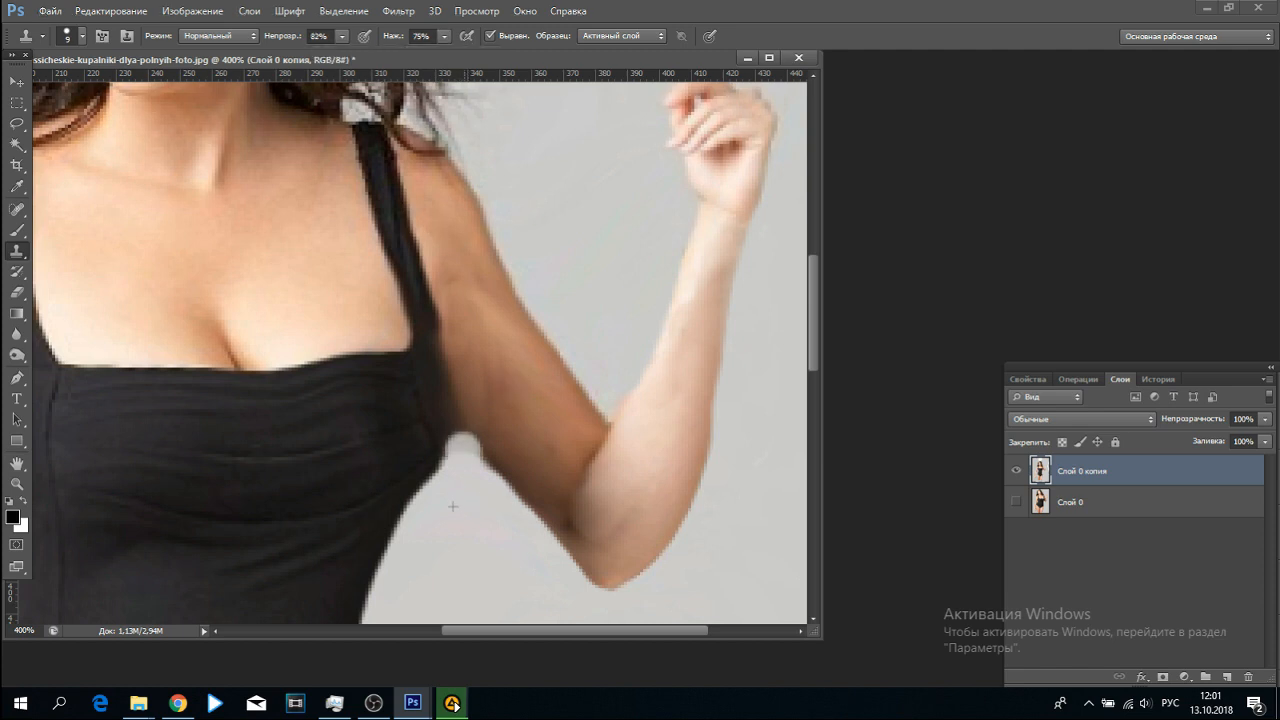
{"action": "left_click_drag", "start_coordinate": [467, 449], "coordinate": [526, 508]}
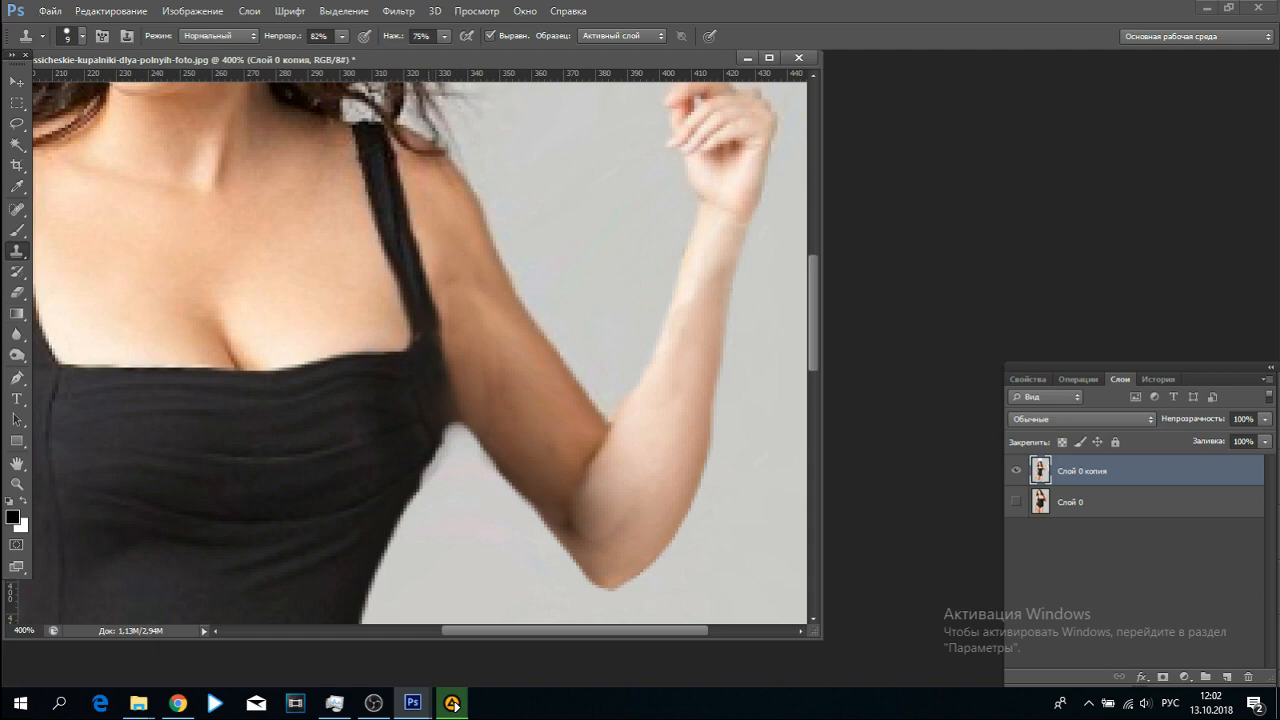
Reopen Liquify and nudge the lowered arm's shoulder contour with Forward Warp at brush size 151
{"action": "key", "text": "z"}
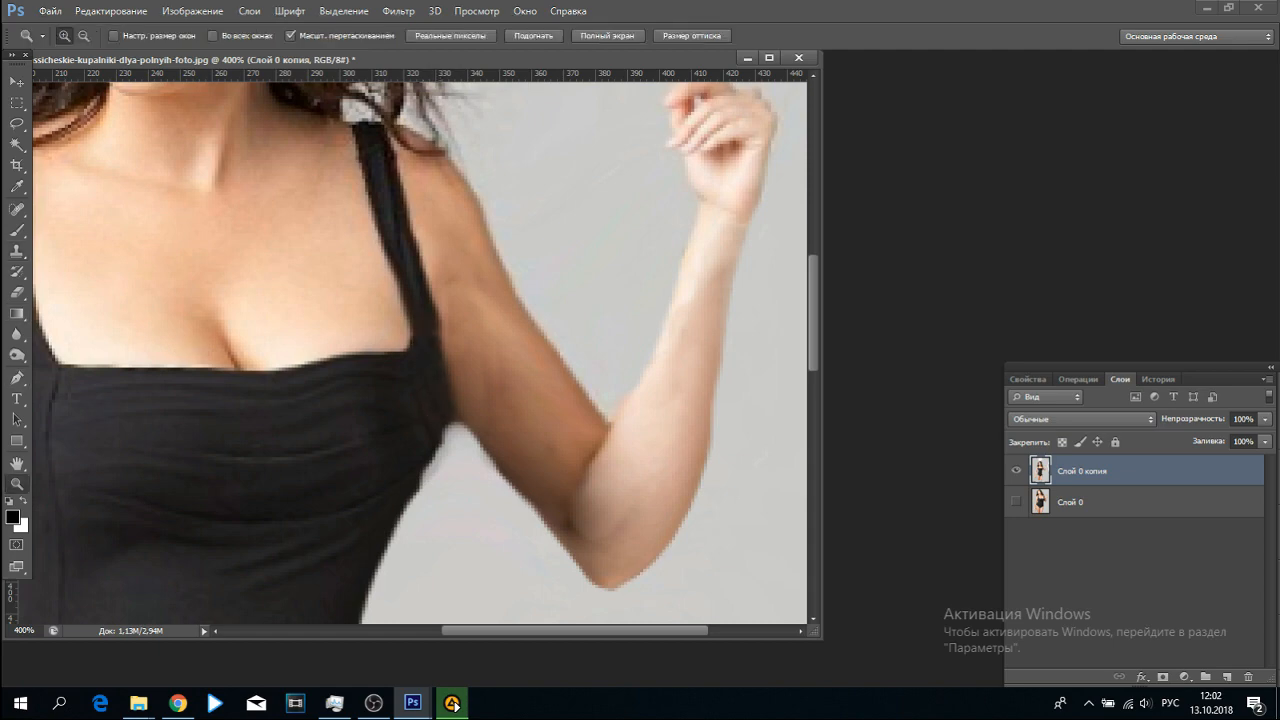
{"action": "key", "text": "ctrl+1"}
{"action": "key", "text": "ctrl+shift+x"}
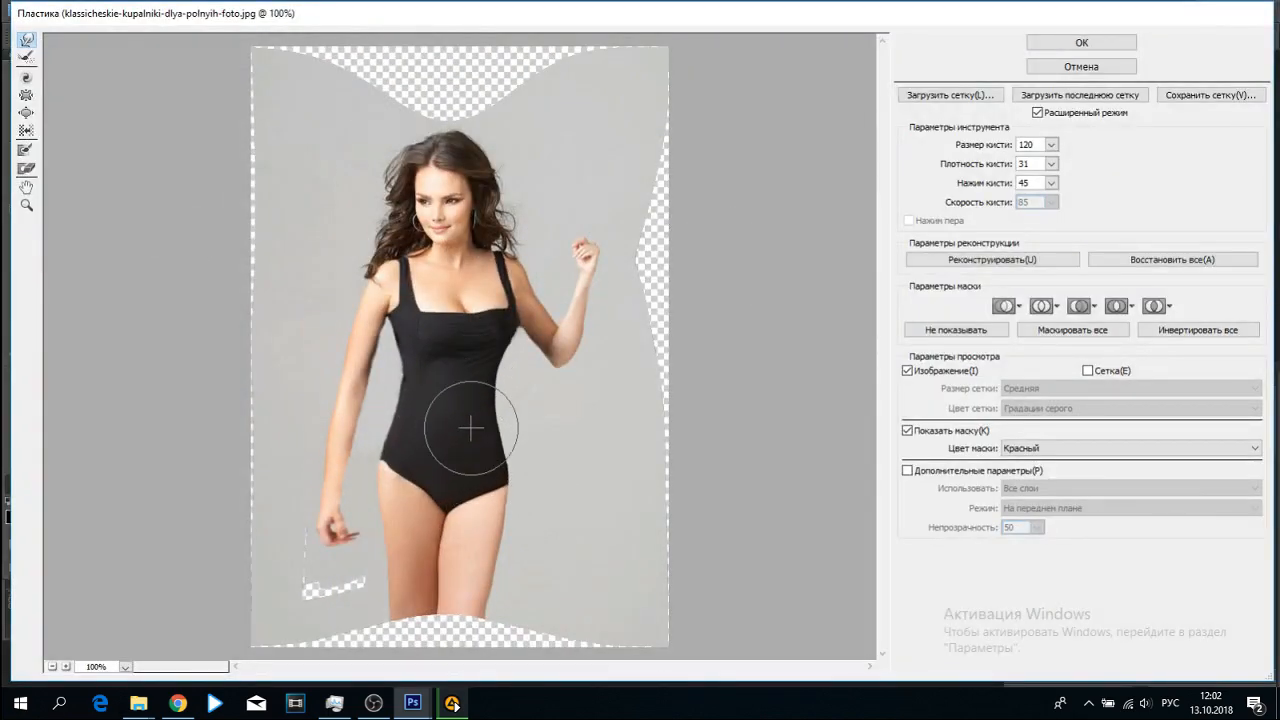
{"action": "left_click", "coordinate": [1051, 145]}
{"action": "left_click", "coordinate": [972, 167]}
{"action": "left_click", "coordinate": [340, 288]}
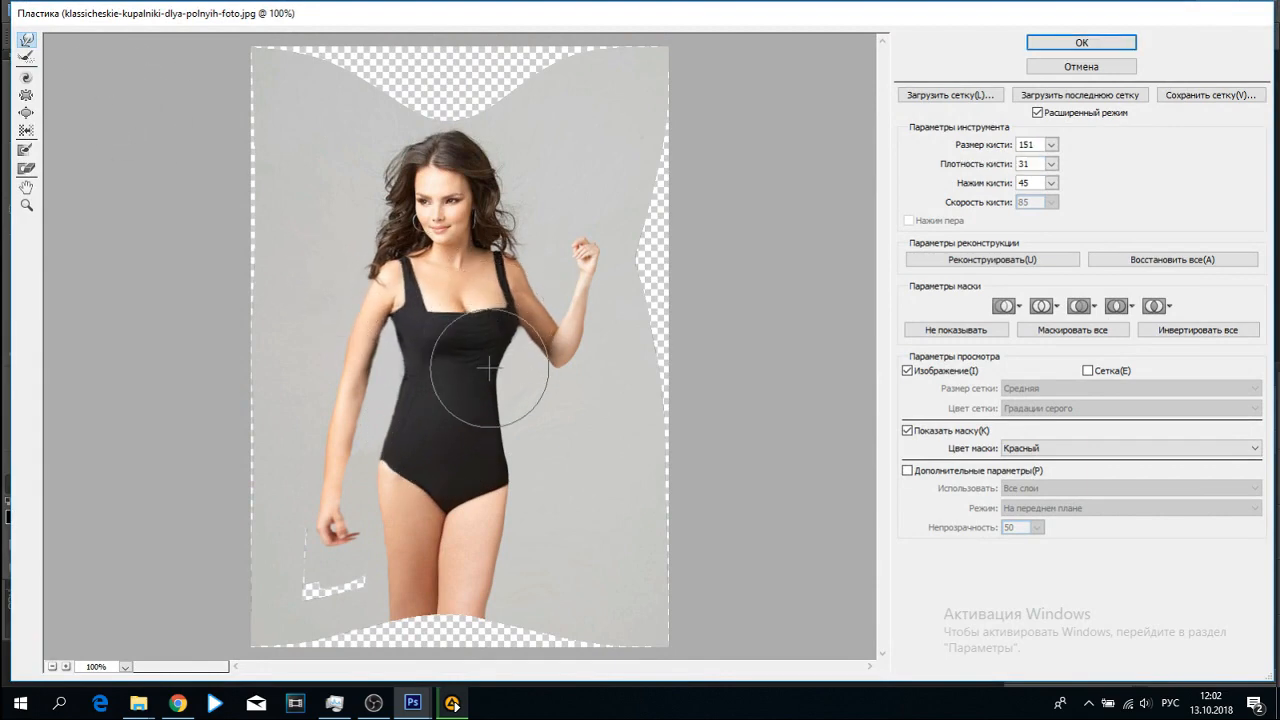
Push the swimsuit's lower edge upward with Forward Warp at brush size 301 and apply Liquify
{"action": "left_click", "coordinate": [1051, 145]}
{"action": "left_click", "coordinate": [974, 165]}
{"action": "left_click", "coordinate": [446, 520]}
{"action": "left_click_drag", "start_coordinate": [446, 520], "coordinate": [440, 502]}
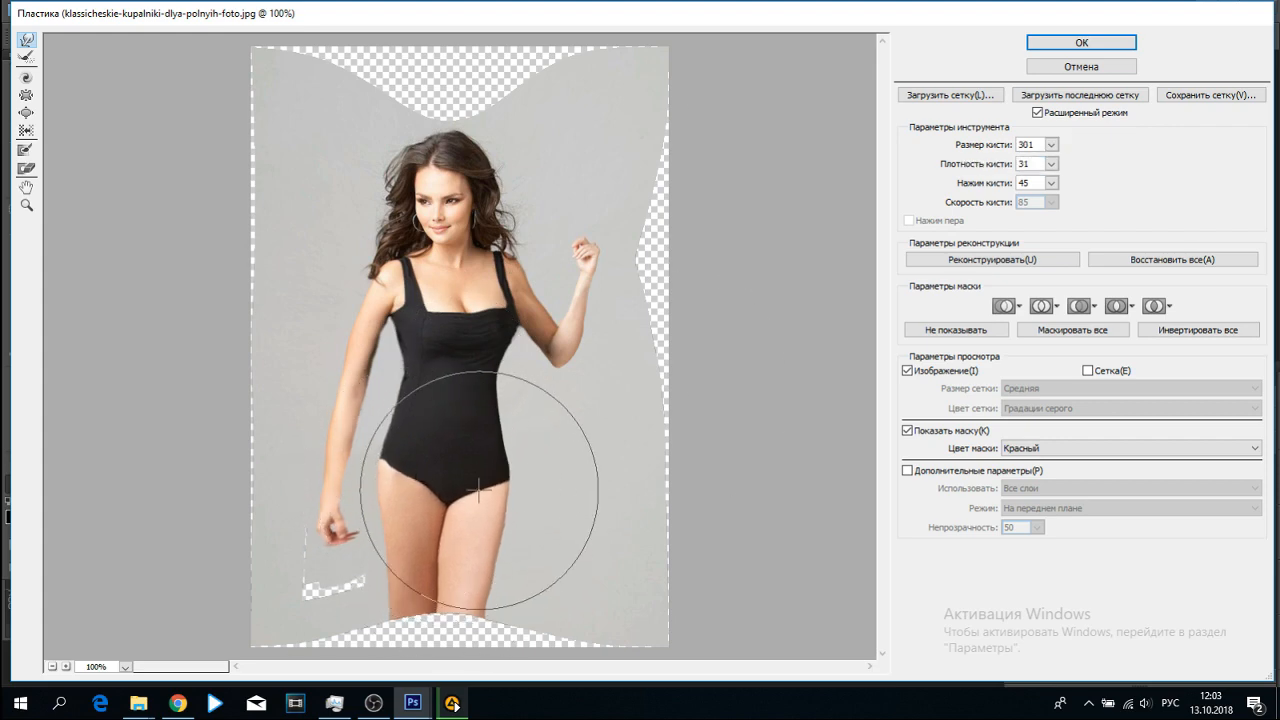
{"action": "left_click", "coordinate": [1081, 42]}
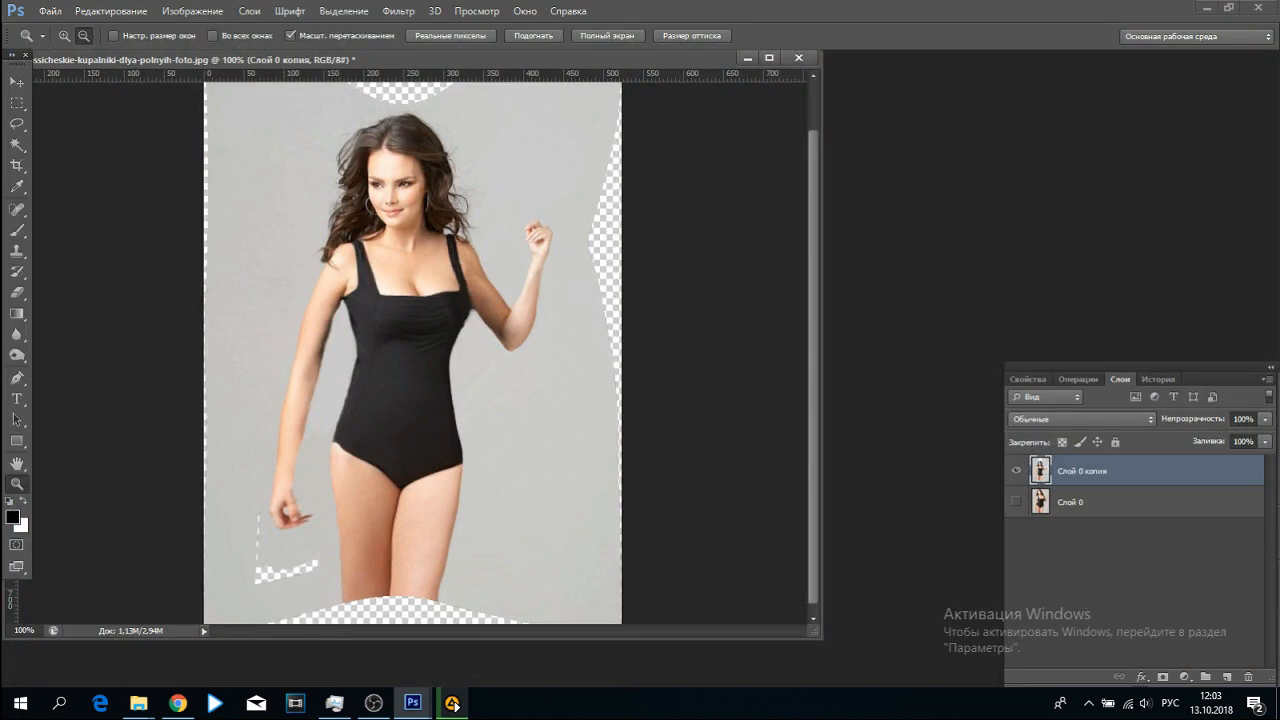
Move the layer Слой 0 копия downward on the canvas
{"action": "key", "text": "v"}
{"action": "left_click_drag", "start_coordinate": [486, 190], "coordinate": [440, 257]}
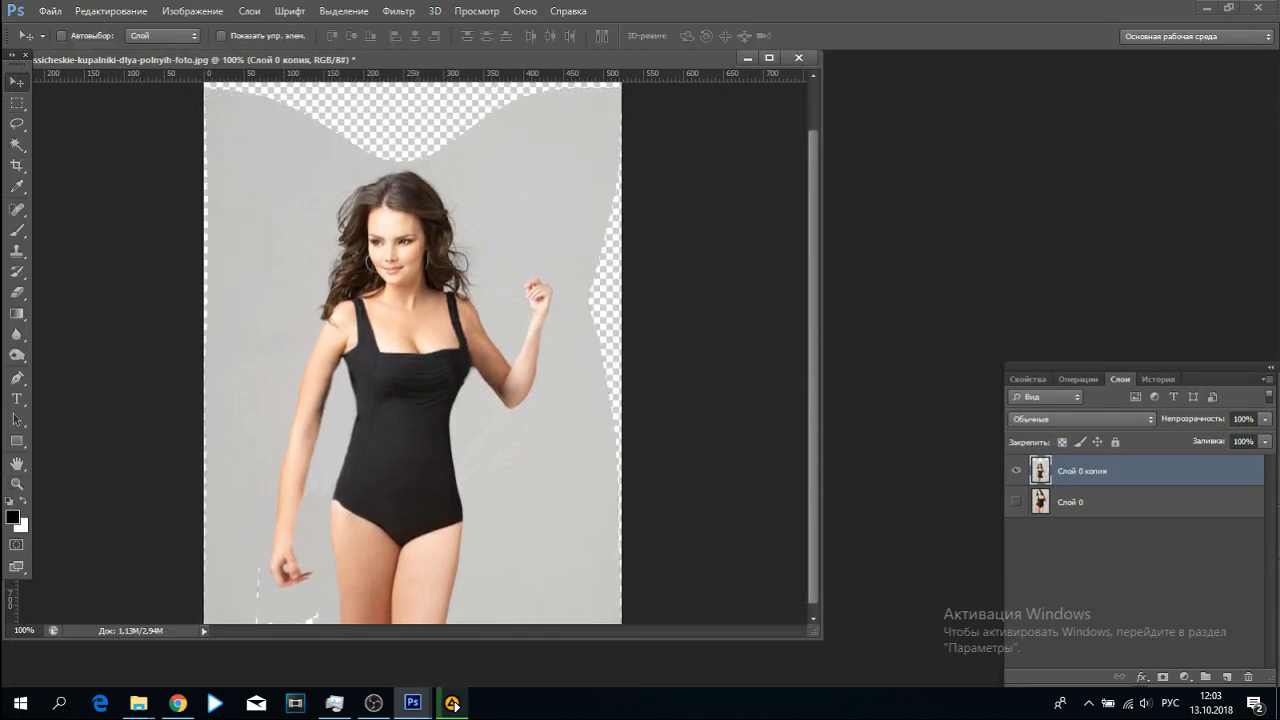
Sample the grey background and paint over the transparent gaps above the figure and beside the raised hand with a 45-pixel brush
{"action": "left_click", "coordinate": [17, 230]}
{"action": "left_click", "coordinate": [82, 35]}
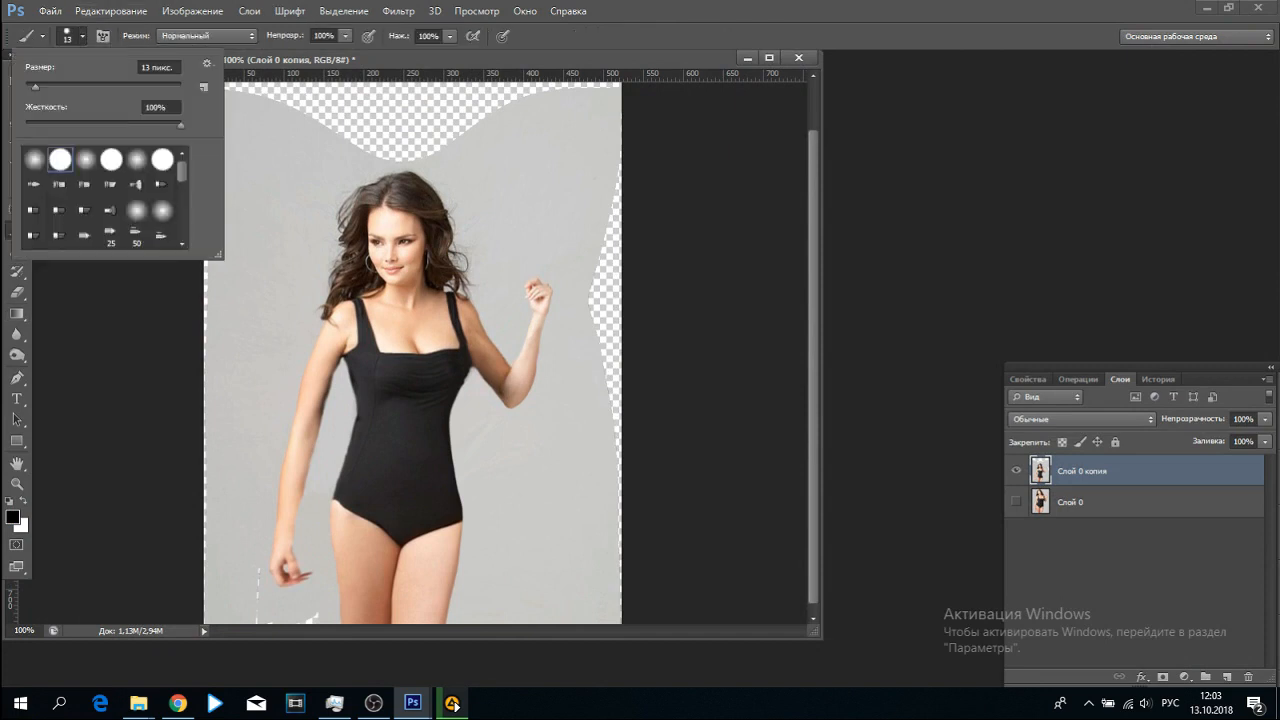
{"action": "left_click", "coordinate": [82, 35]}
{"action": "key", "text": "i"}
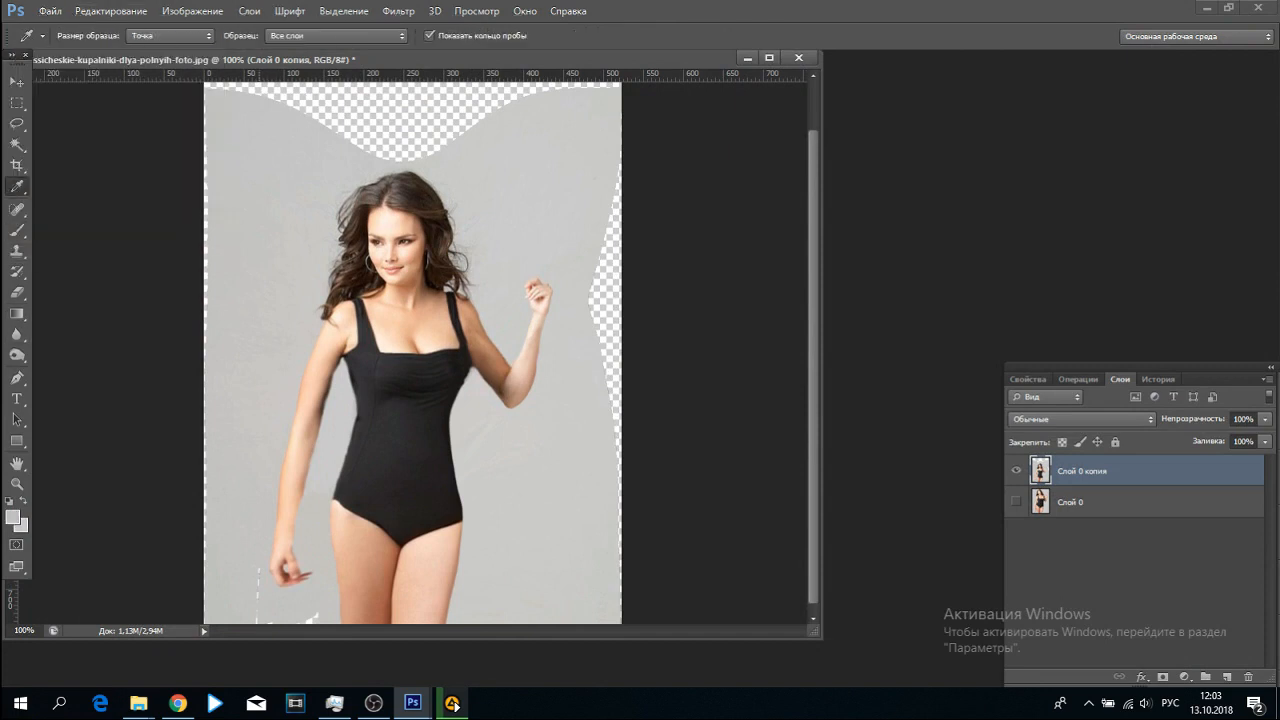
{"action": "key", "text": "b"}
{"action": "mouse_move", "coordinate": [220, 95]}
{"action": "left_mouse_down"}
{"action": "mouse_move", "coordinate": [410, 125]}
{"action": "mouse_move", "coordinate": [600, 100]}
{"action": "left_mouse_up"}
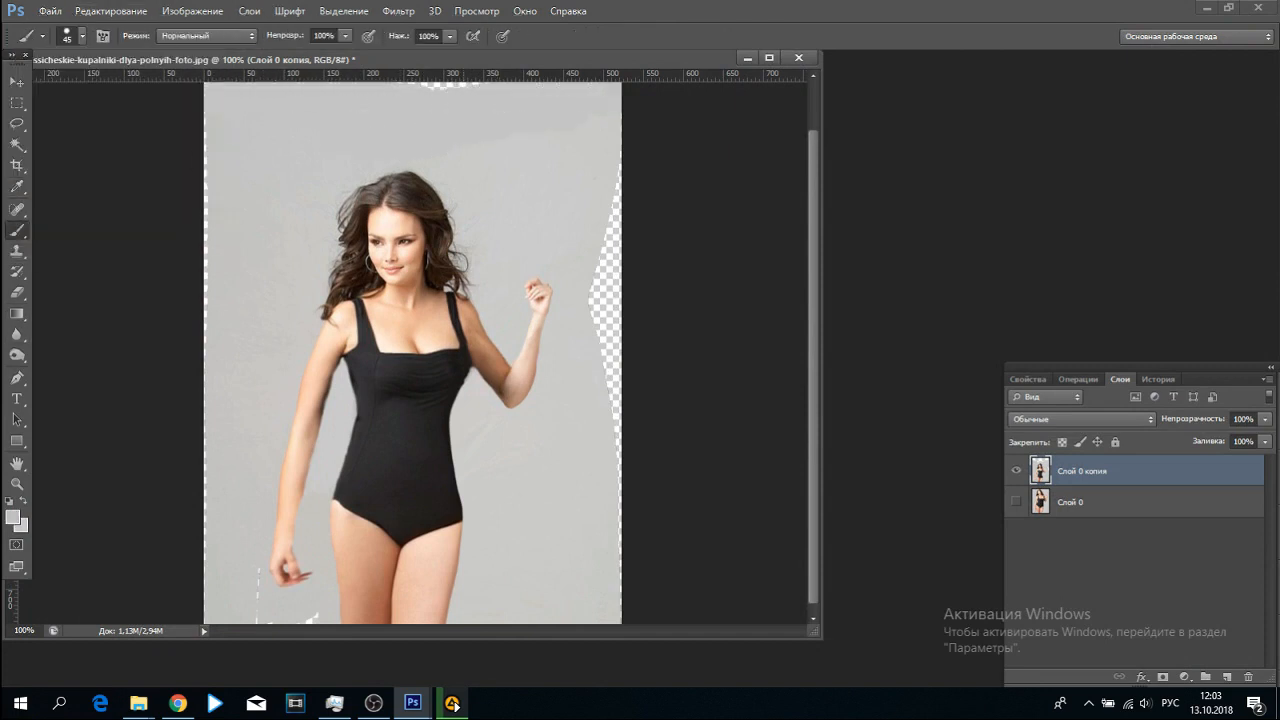
{"action": "left_click_drag", "start_coordinate": [605, 250], "coordinate": [612, 522]}
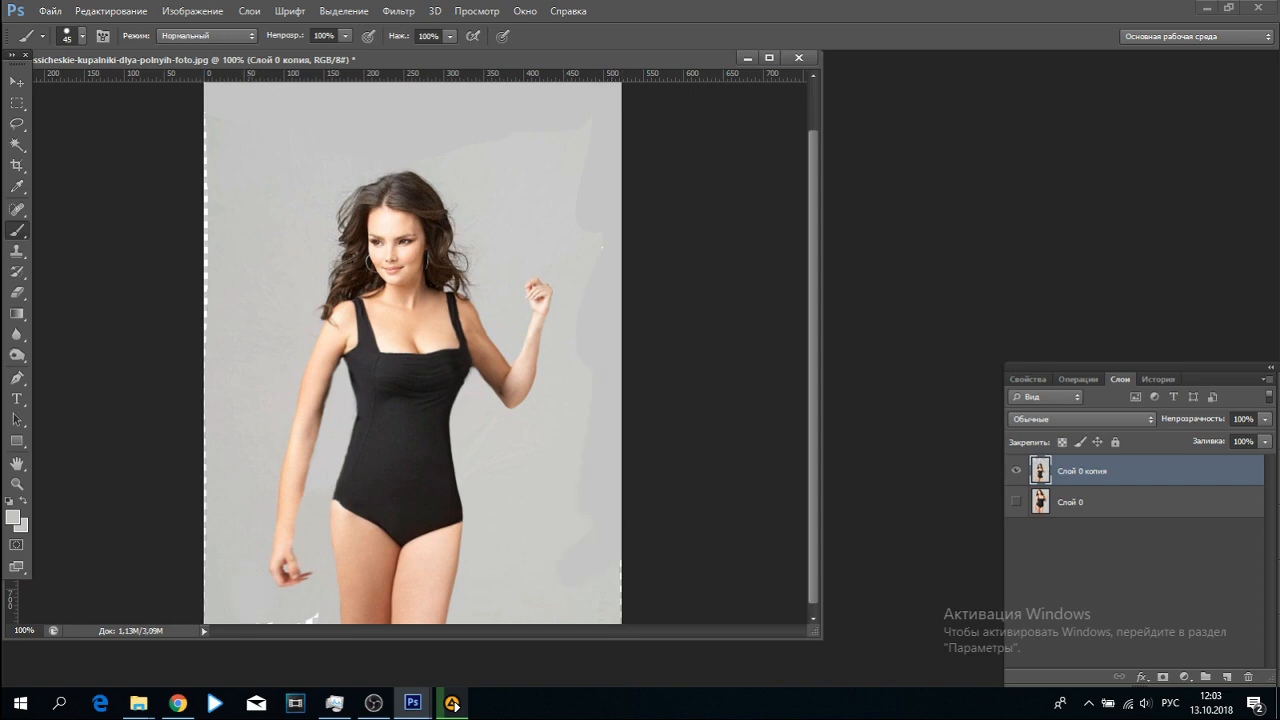
Reshape the raised hand, forearm and upper arm in Liquify with Forward Warp at brush size 80, and apply it
{"action": "left_click", "coordinate": [398, 10]}
{"action": "left_click", "coordinate": [380, 191]}
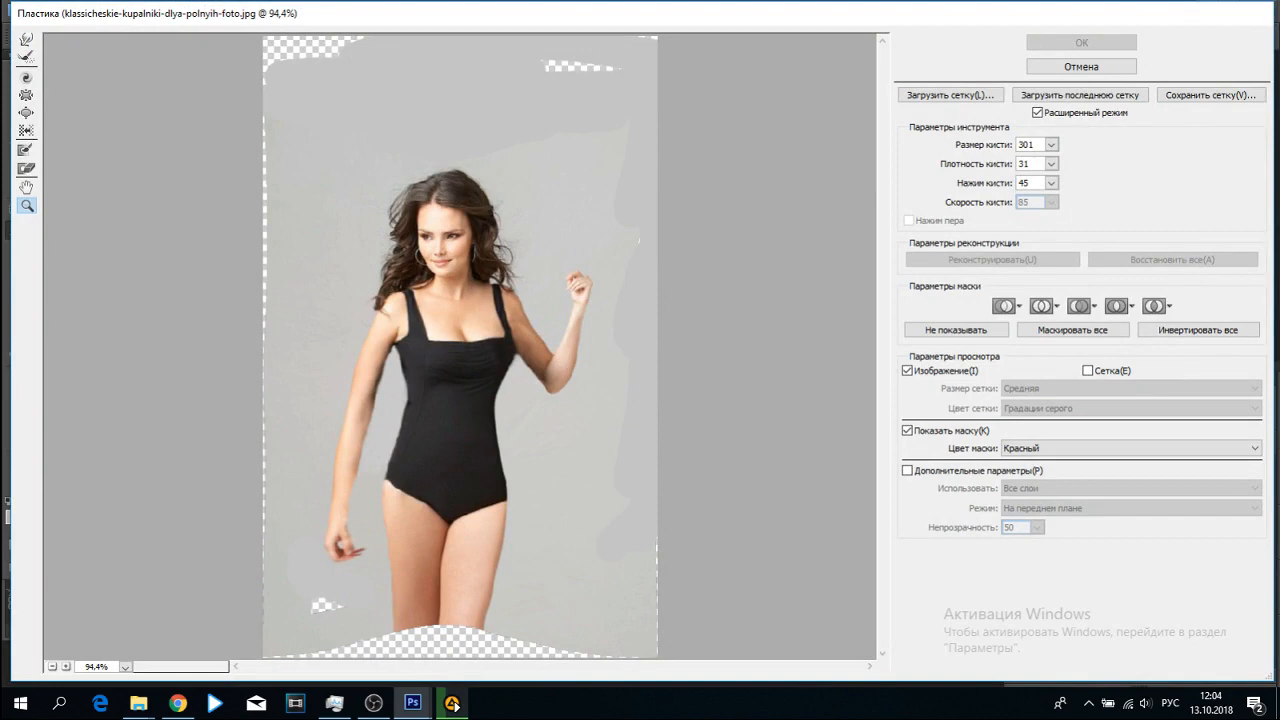
{"action": "scroll", "coordinate": [580, 285], "scroll_direction": "up", "scroll_amount": 3}
{"action": "type", "text": "80w"}
{"action": "mouse_move", "coordinate": [651, 314]}
{"action": "left_mouse_down"}
{"action": "mouse_move", "coordinate": [665, 341]}
{"action": "mouse_move", "coordinate": [628, 334]}
{"action": "mouse_move", "coordinate": [669, 390]}
{"action": "mouse_move", "coordinate": [656, 332]}
{"action": "mouse_move", "coordinate": [606, 360]}
{"action": "left_mouse_up"}
{"action": "left_click_drag", "start_coordinate": [620, 482], "coordinate": [638, 463]}
{"action": "mouse_move", "coordinate": [489, 500]}
{"action": "left_mouse_down"}
{"action": "mouse_move", "coordinate": [533, 563]}
{"action": "mouse_move", "coordinate": [431, 536]}
{"action": "mouse_move", "coordinate": [420, 496]}
{"action": "mouse_move", "coordinate": [462, 590]}
{"action": "left_mouse_up"}
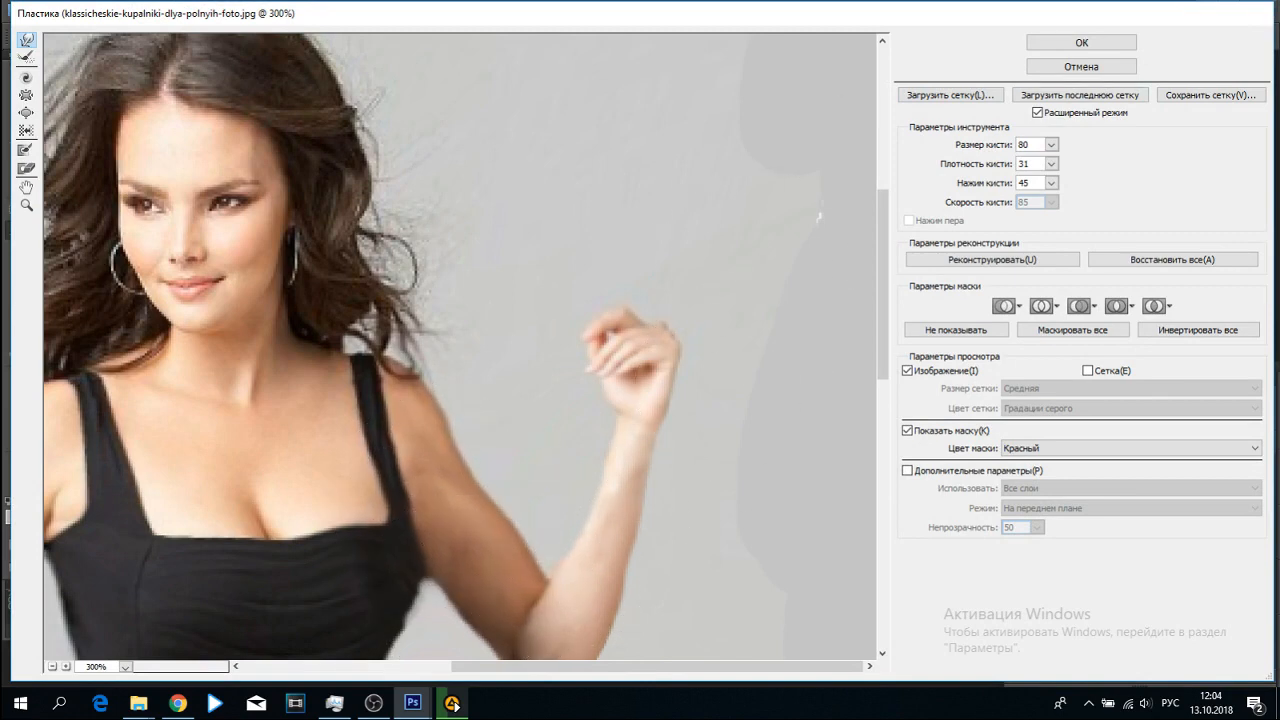
{"action": "left_click", "coordinate": [1081, 42]}
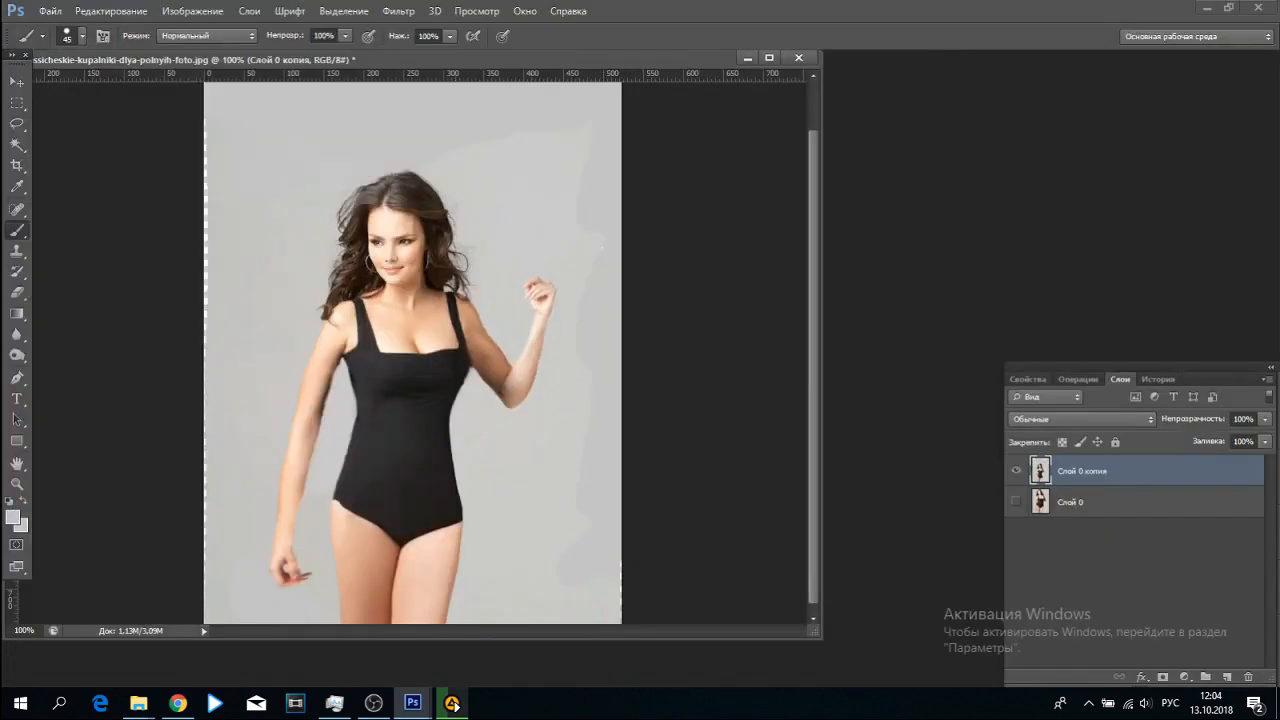
Widen both hips and the outer thighs in Liquify with Forward Warp at brush size 80, and apply it
{"action": "key", "text": "shift+ctrl+x"}
{"action": "key", "text": "z"}
{"action": "left_click", "coordinate": [314, 603]}
{"action": "left_click", "coordinate": [314, 603]}
{"action": "key", "text": "w"}
{"action": "left_click_drag", "start_coordinate": [443, 288], "coordinate": [357, 180]}
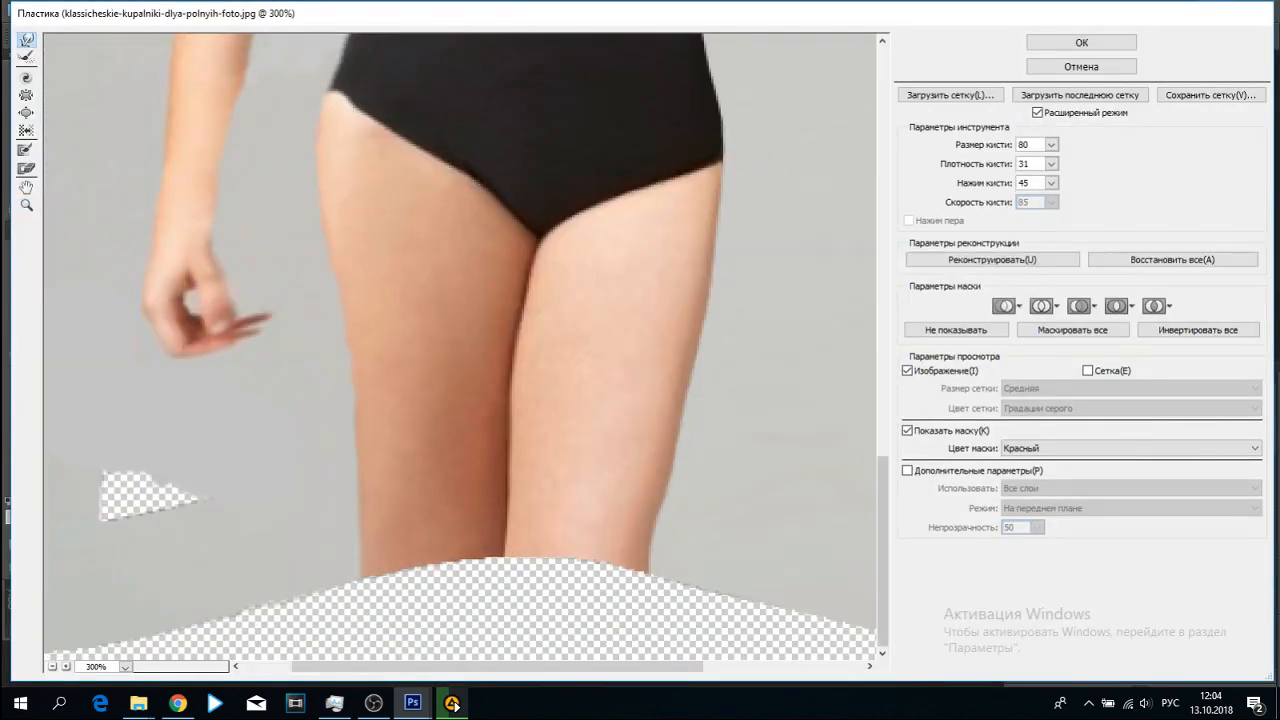
{"action": "scroll", "coordinate": [732, 400], "scroll_direction": "up", "scroll_amount": 4}
{"action": "left_click_drag", "start_coordinate": [709, 375], "coordinate": [728, 372]}
{"action": "left_click_drag", "start_coordinate": [681, 458], "coordinate": [705, 440]}
{"action": "left_click_drag", "start_coordinate": [697, 329], "coordinate": [715, 322]}
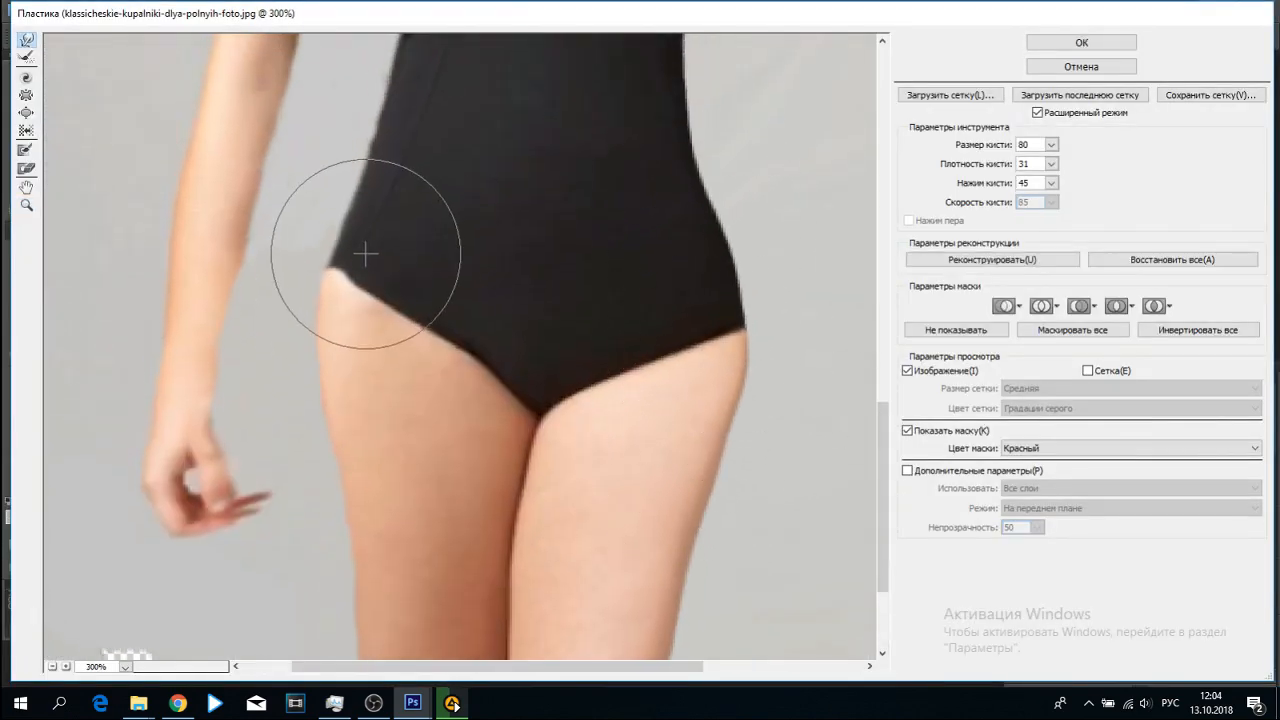
{"action": "left_click_drag", "start_coordinate": [366, 254], "coordinate": [352, 252]}
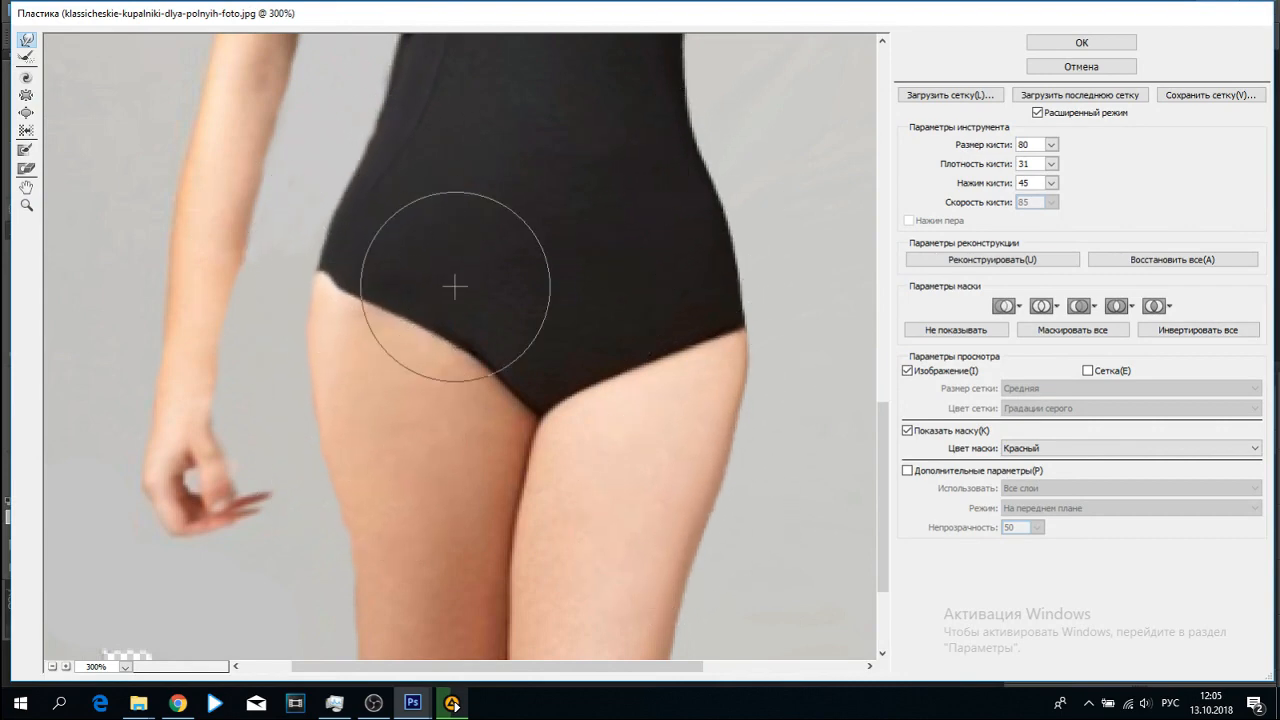
{"action": "left_click_drag", "start_coordinate": [1051, 145], "coordinate": [1013, 160]}
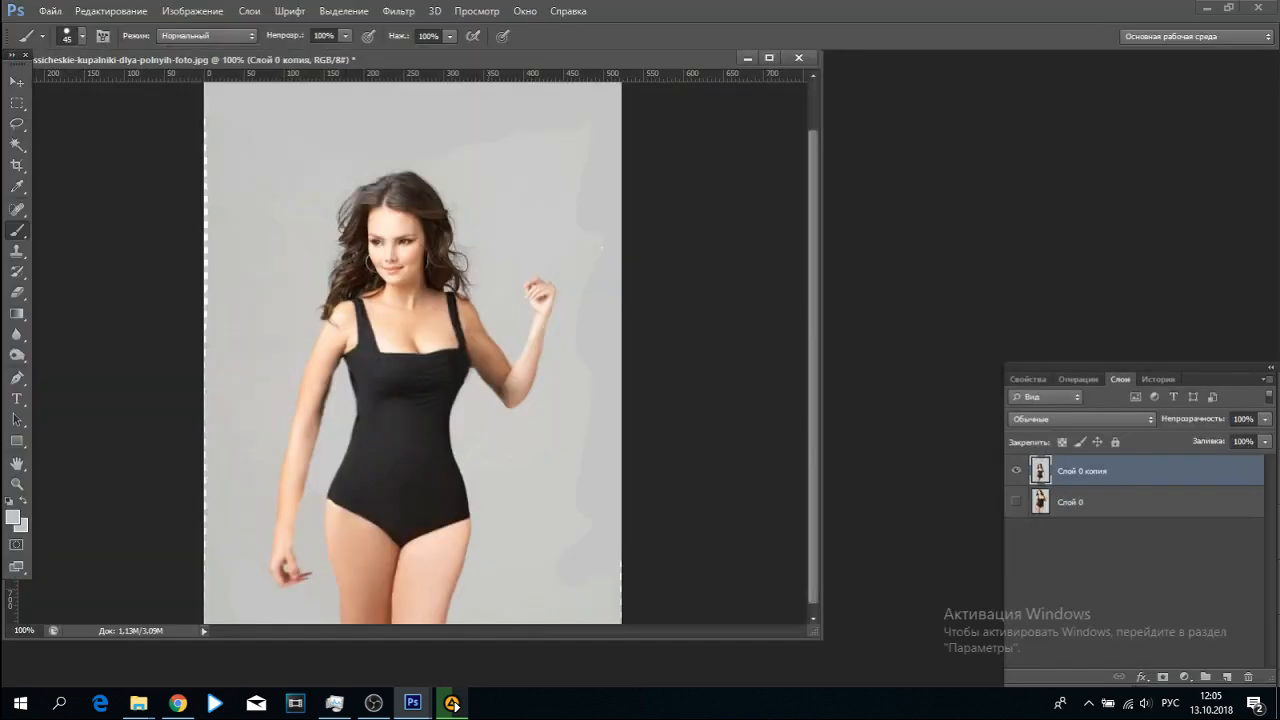
Refine the figure's outline in Liquify with Forward Warp at brush size 100, and apply it
{"action": "left_click", "coordinate": [398, 11]}
{"action": "left_click", "coordinate": [420, 134]}
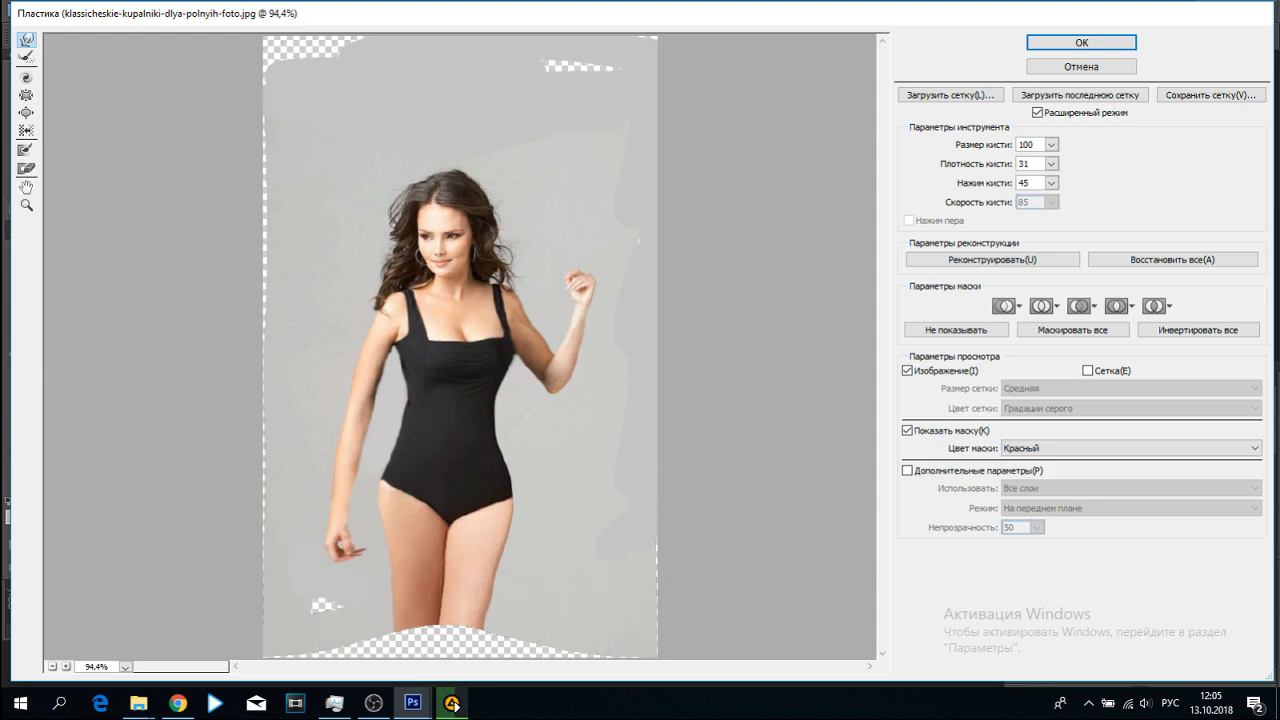
{"action": "left_click", "coordinate": [1081, 43]}
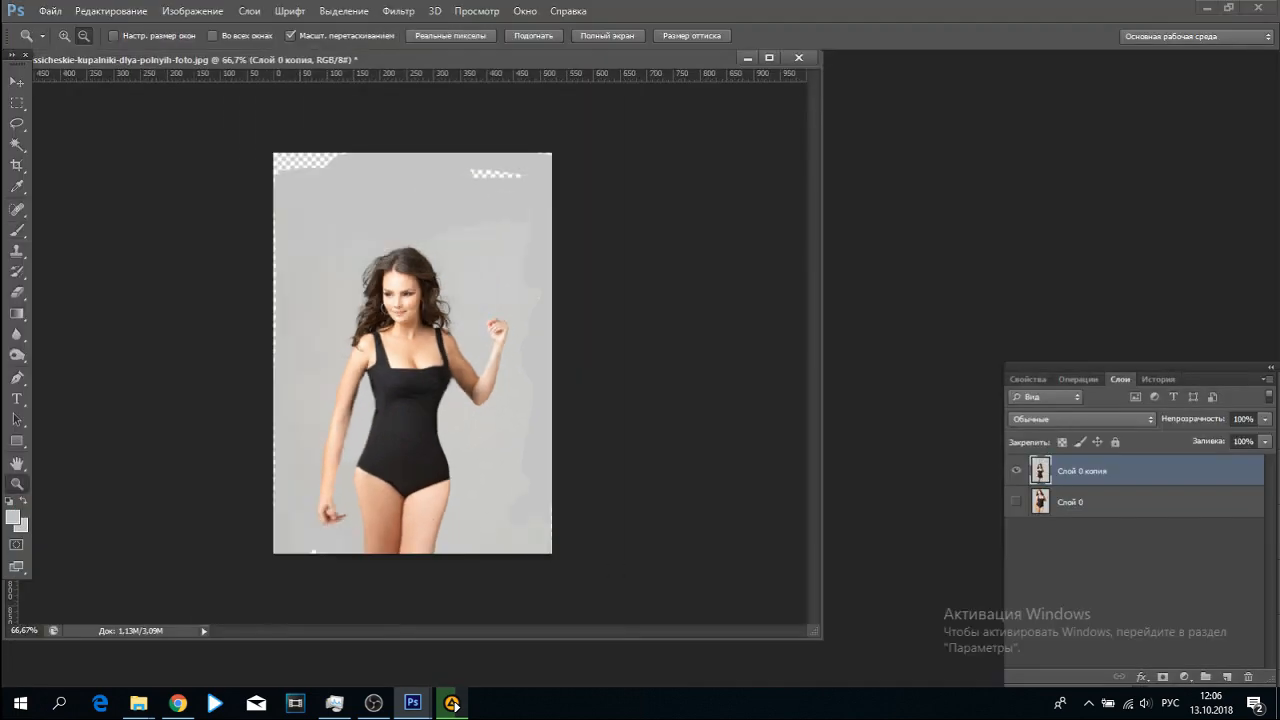
Paint over the transparent gaps along the photo's upper edge with a 45-pixel brush and crop off its upper and lower strips
{"action": "key", "text": "b"}
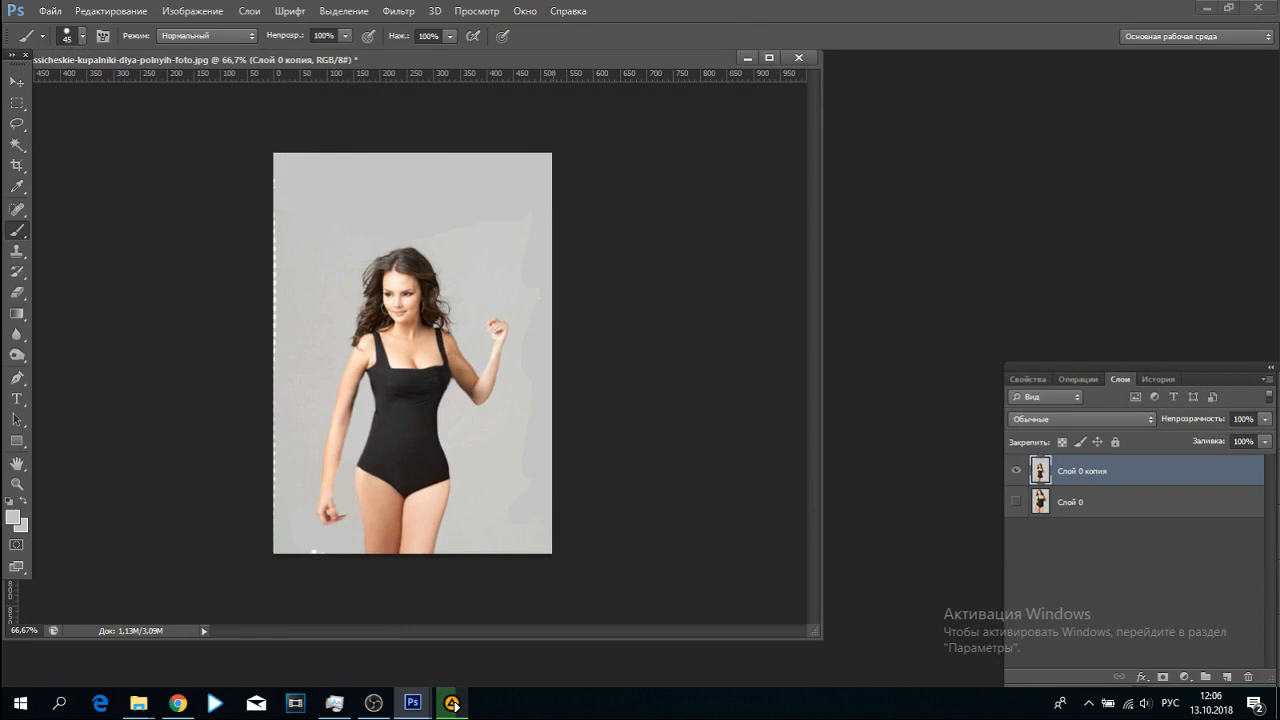
{"action": "key", "text": "c"}
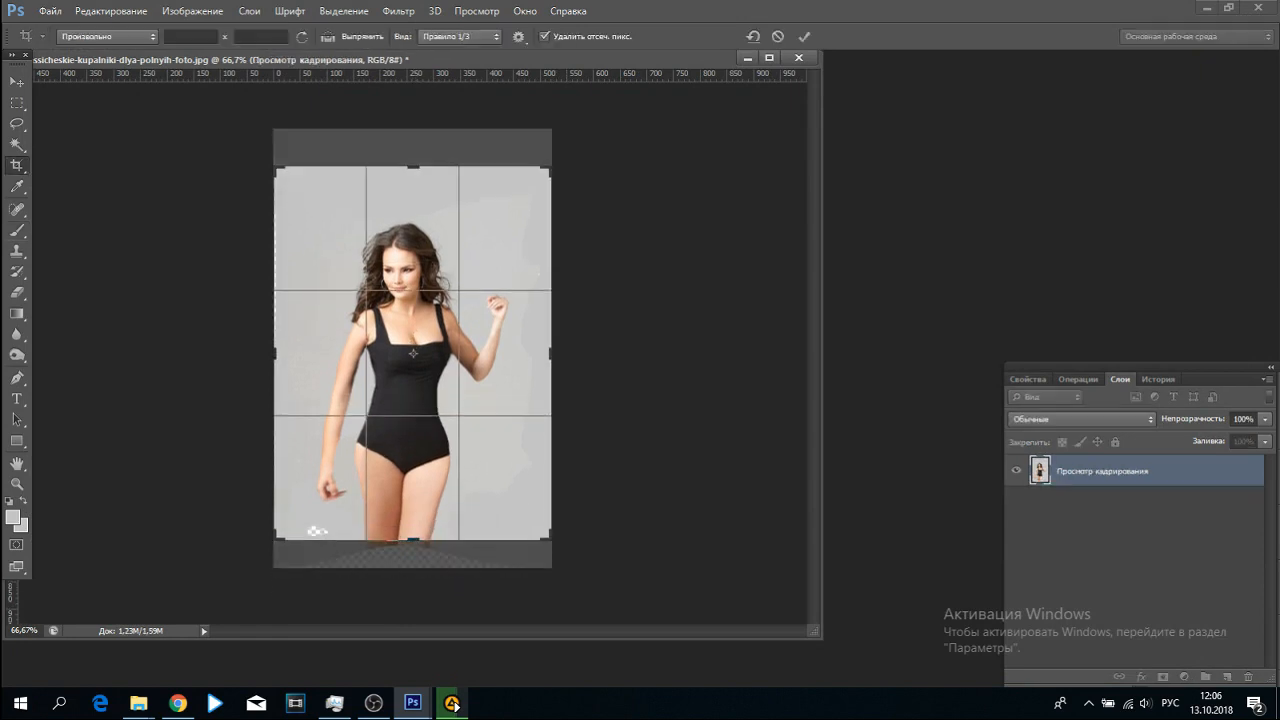
Close the layered document, then open the original and retouched photos and arrange them side by side
{"action": "key", "text": "ctrl+w"}
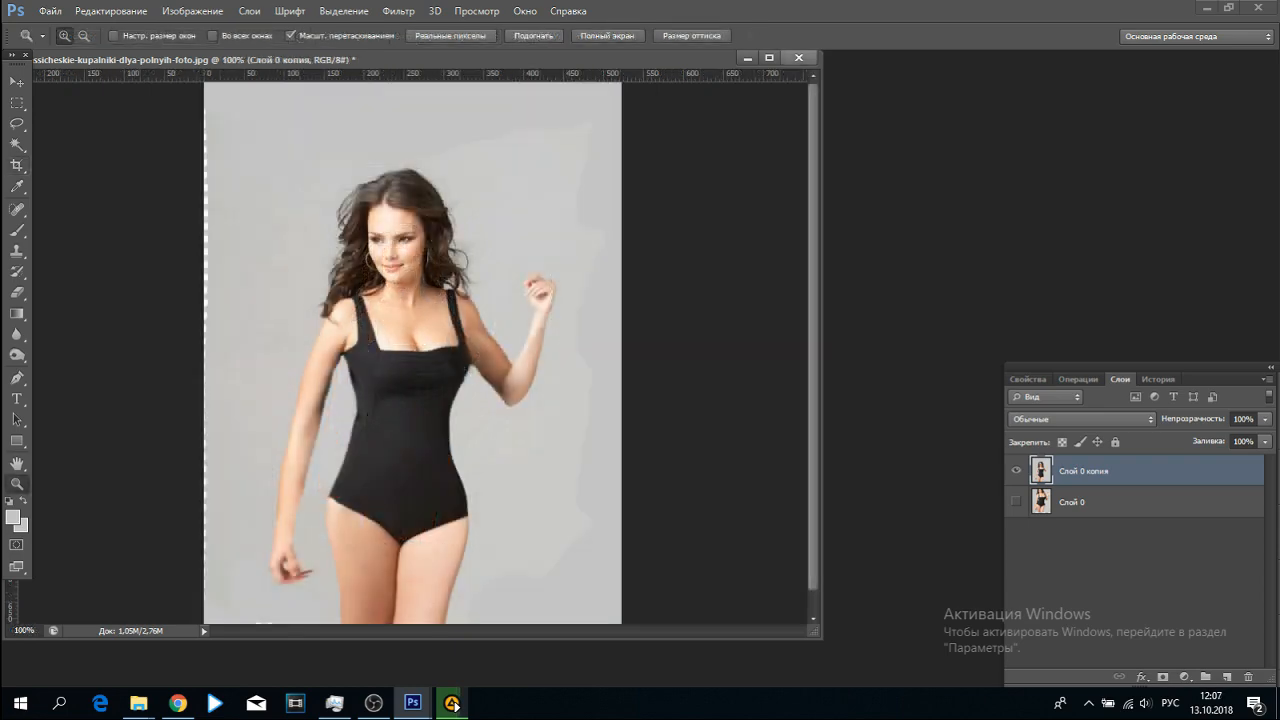
{"action": "key", "text": "n"}
{"action": "key", "text": "ctrl+o"}
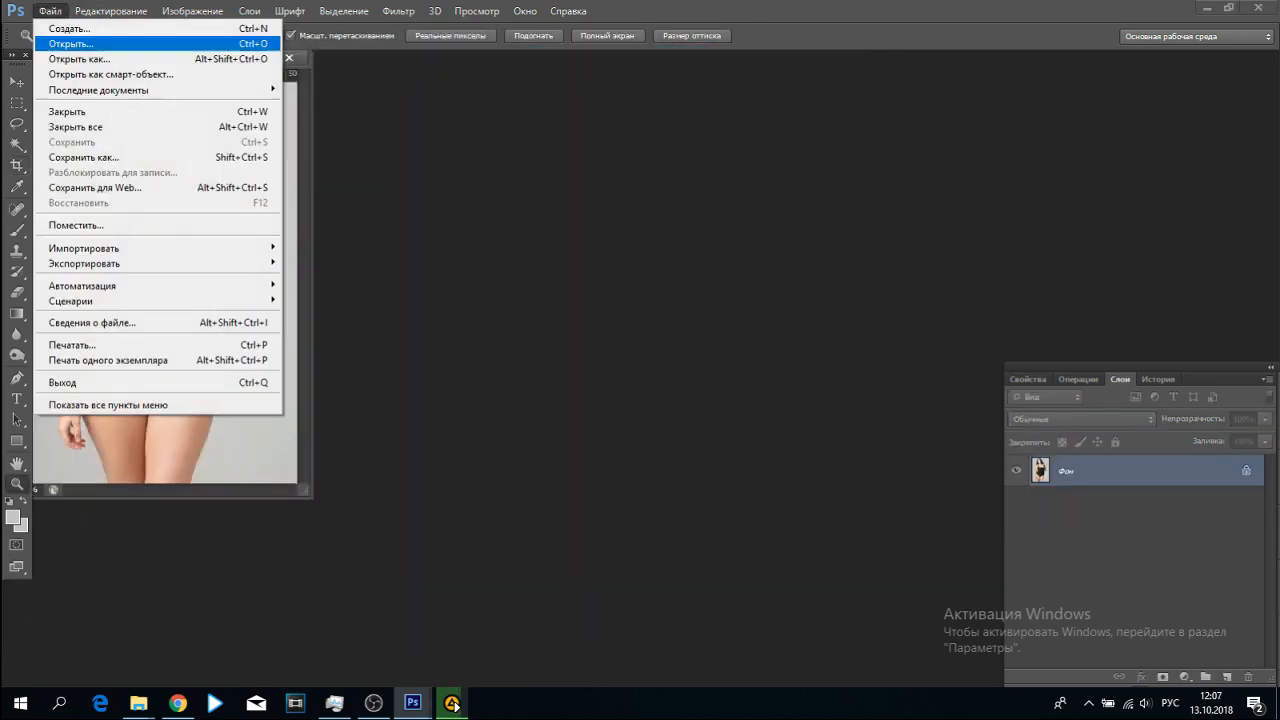
{"action": "key", "text": "Return"}
{"action": "key", "text": "Return"}
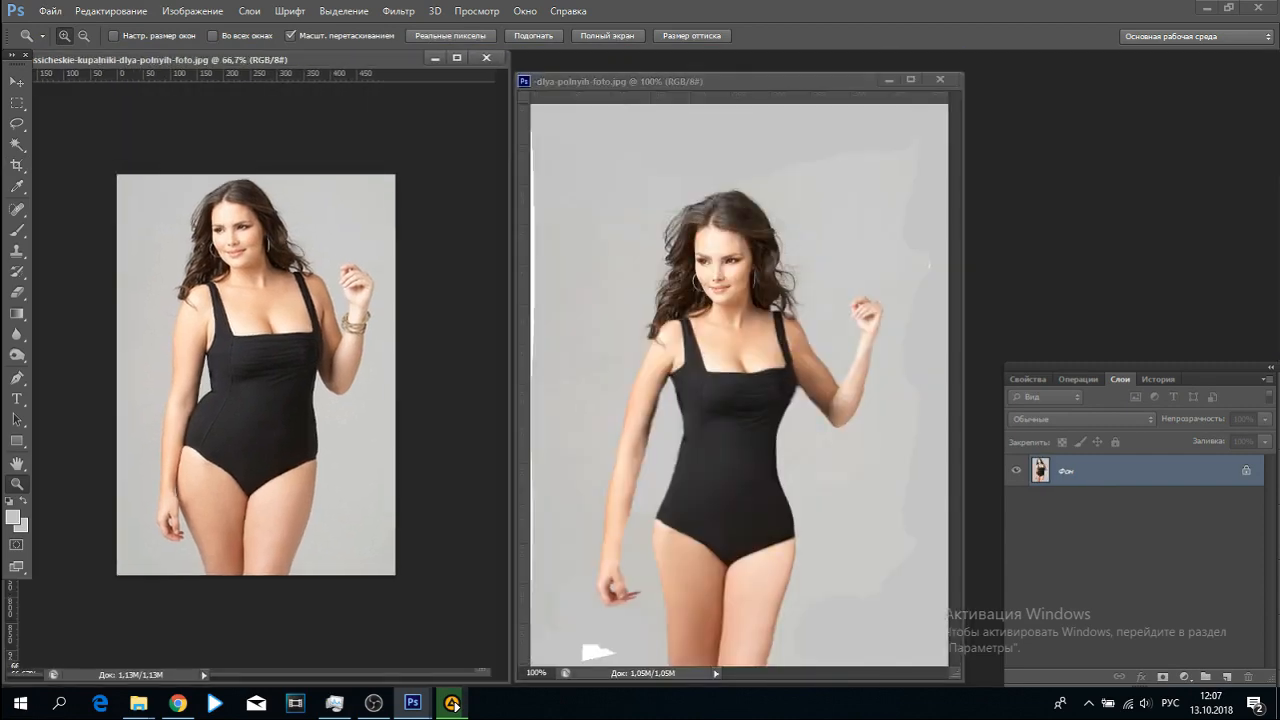
{"action": "key", "text": "ctrl+1"}
{"action": "left_click_drag", "start_coordinate": [697, 80], "coordinate": [655, 40]}
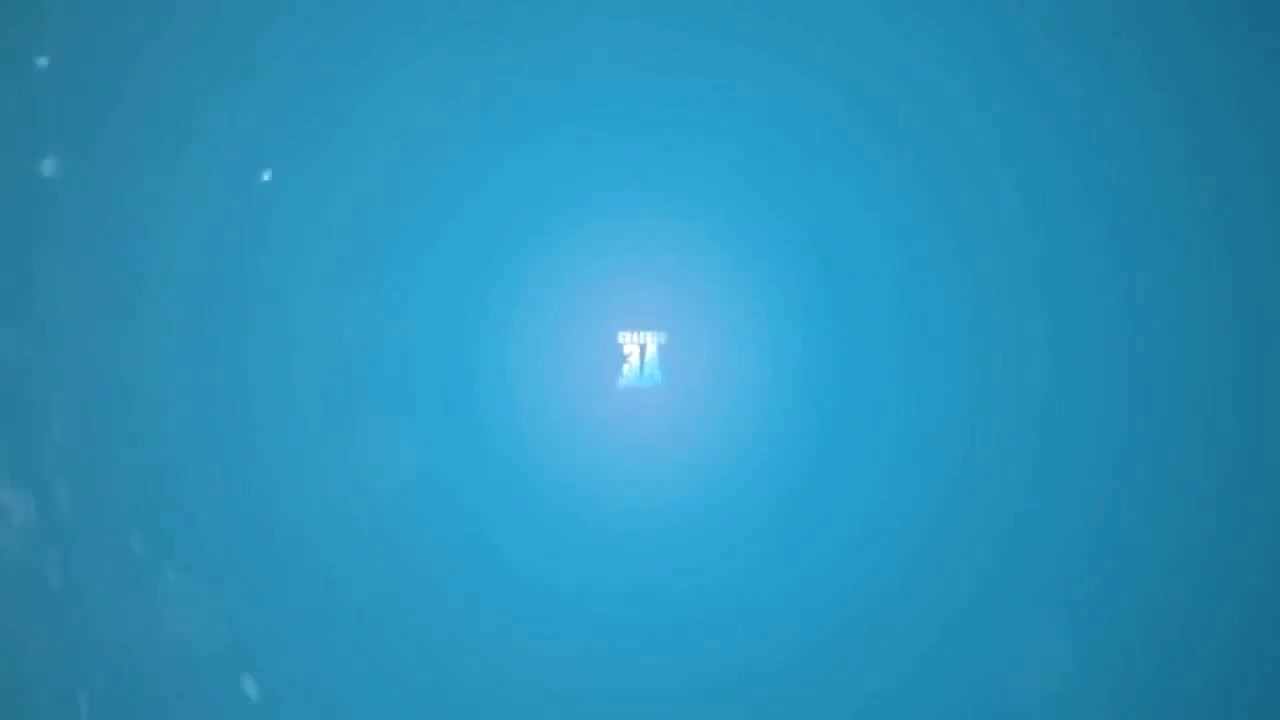